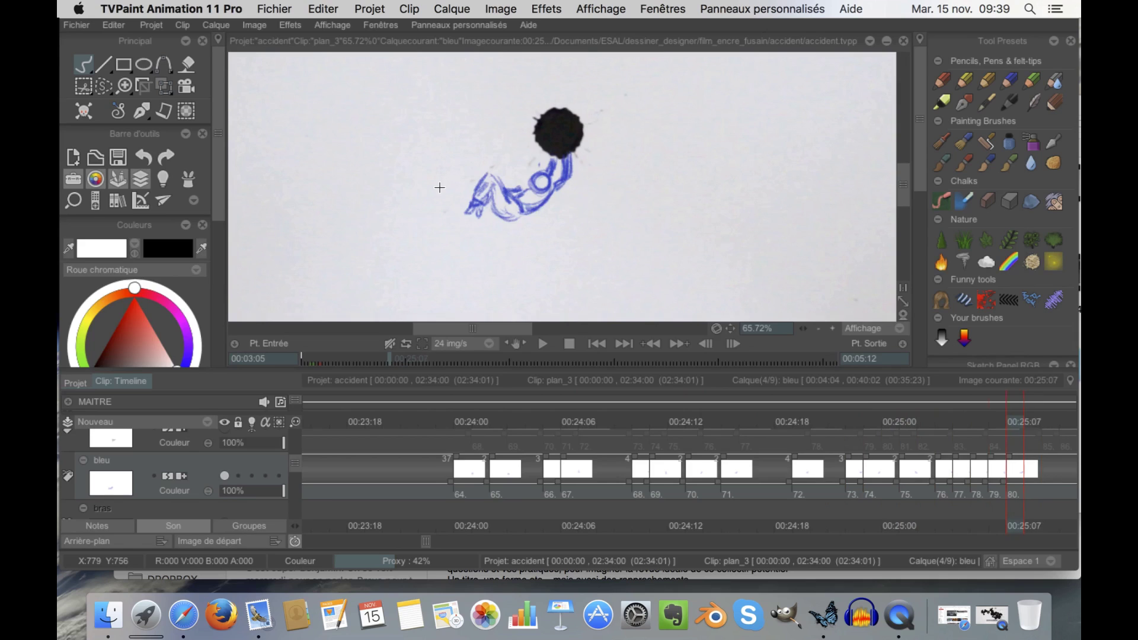
# - Flip back and forth between the bleu layer drawings at 00:25:06 and 00:25:07 to compare the swinging figure's poses
pyautogui.press('Right')
pyautogui.press('Right')
pyautogui.press('Left')
pyautogui.press('Right')
pyautogui.press('Left')
pyautogui.press('Right')
pyautogui.press('Right')
pyautogui.press('Left')
pyautogui.press('Left')
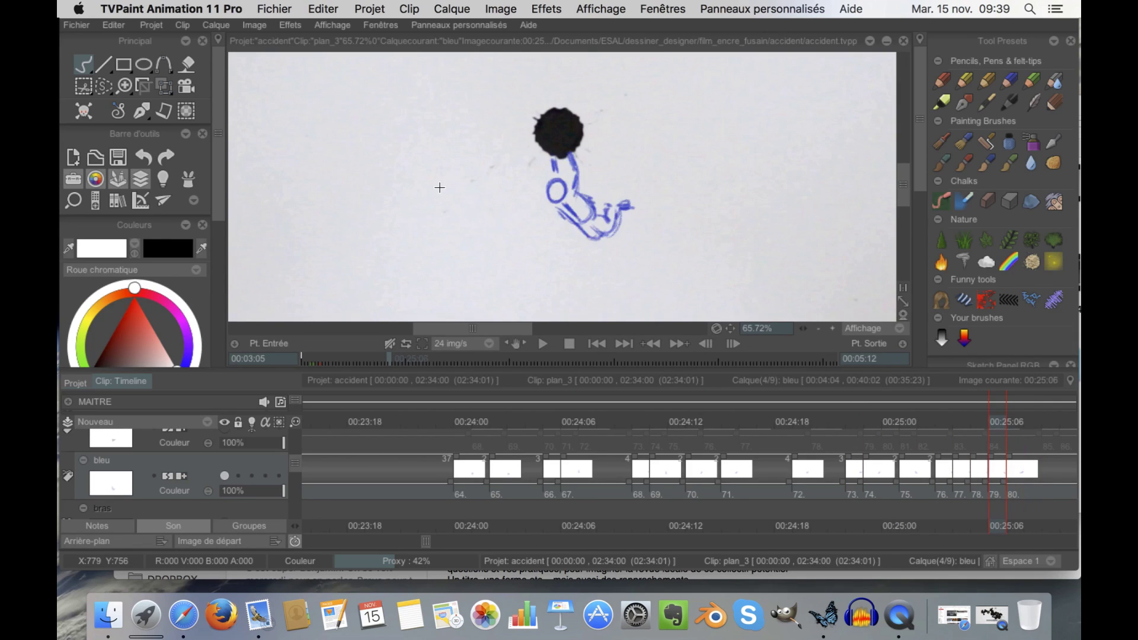
pyautogui.press('Right')
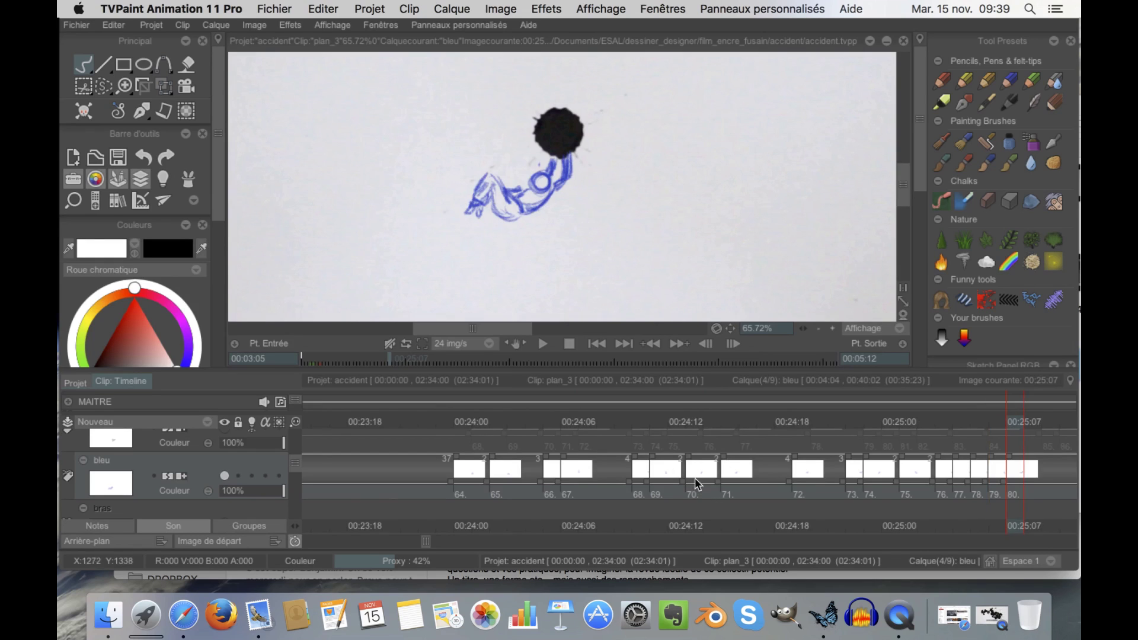
# - Step forward through the bleu layer to 00:25:21 to examine how the figure swings up over the ink blot
pyautogui.scroll(-2, 698, 493)
pyautogui.moveTo(668, 461); pyautogui.dragTo(511, 466)
pyautogui.press('Right')
pyautogui.press('Right')
pyautogui.press('Right')
pyautogui.press('Right')
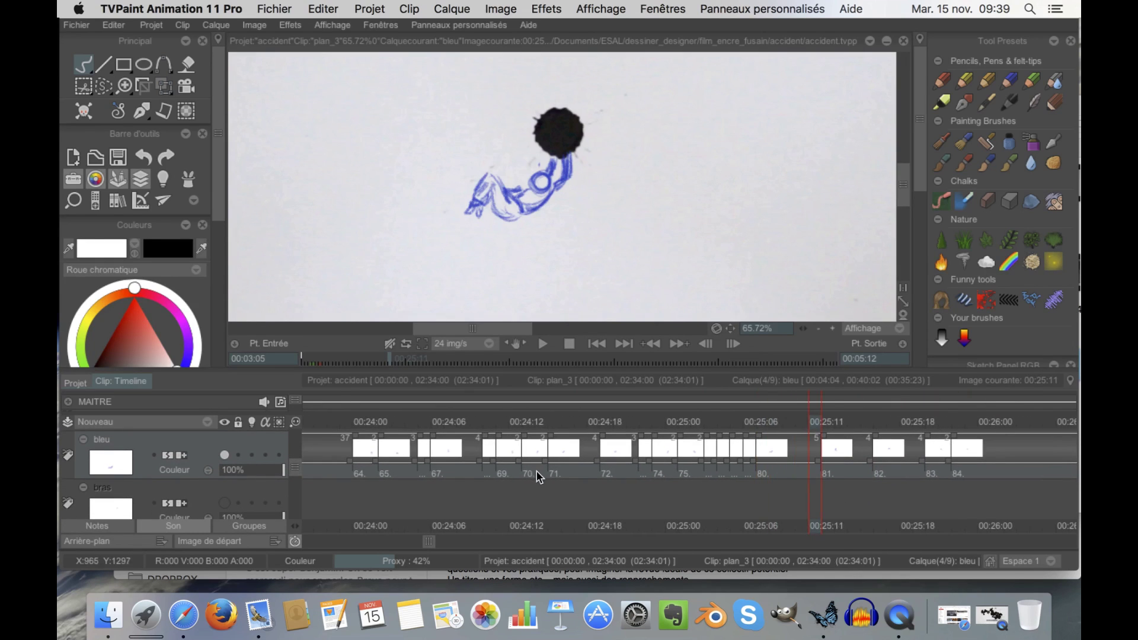
pyautogui.press('Right')
pyautogui.press('Right')
pyautogui.press('Right')
pyautogui.press('Right')
pyautogui.press('Right')
pyautogui.press('Right')
pyautogui.press('Right')
pyautogui.press('Right')
pyautogui.press('Right')
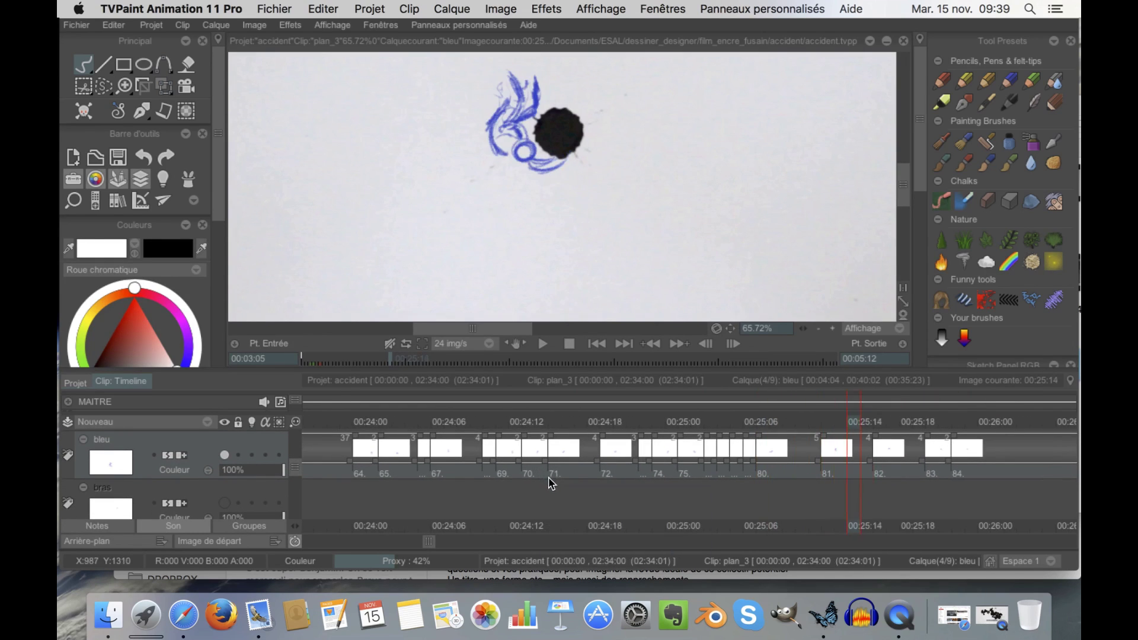
pyautogui.press('Right')
pyautogui.press('Right')
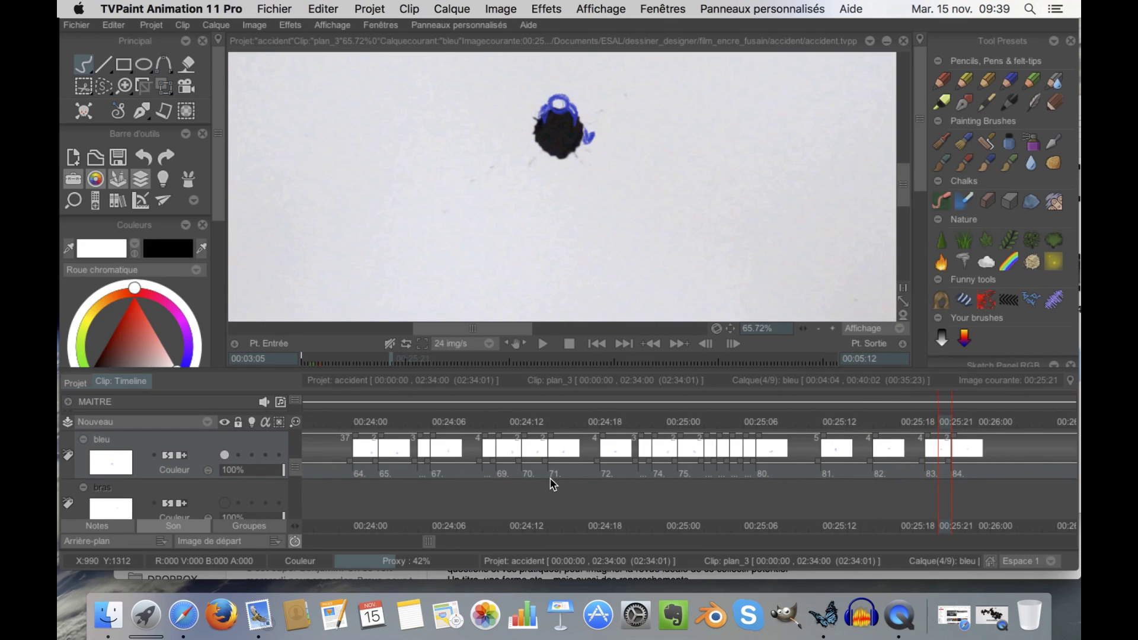
# - Play the animation from 00:24:08 to review the figure's swing around the blot
pyautogui.click(454, 429)
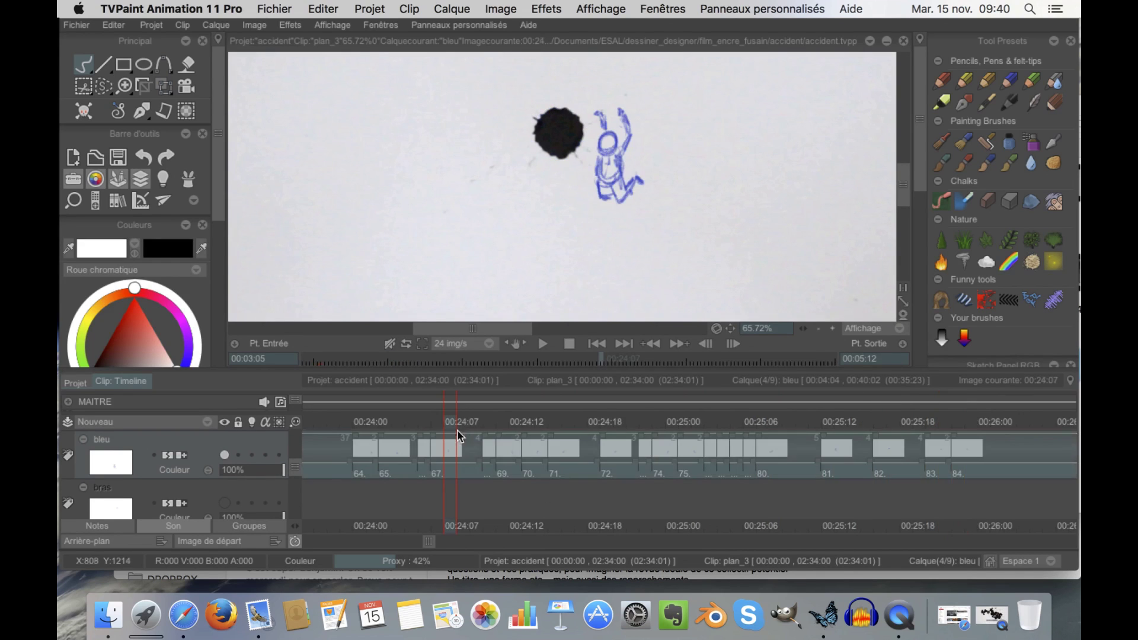
pyautogui.moveTo(457, 429); pyautogui.dragTo(466, 417)
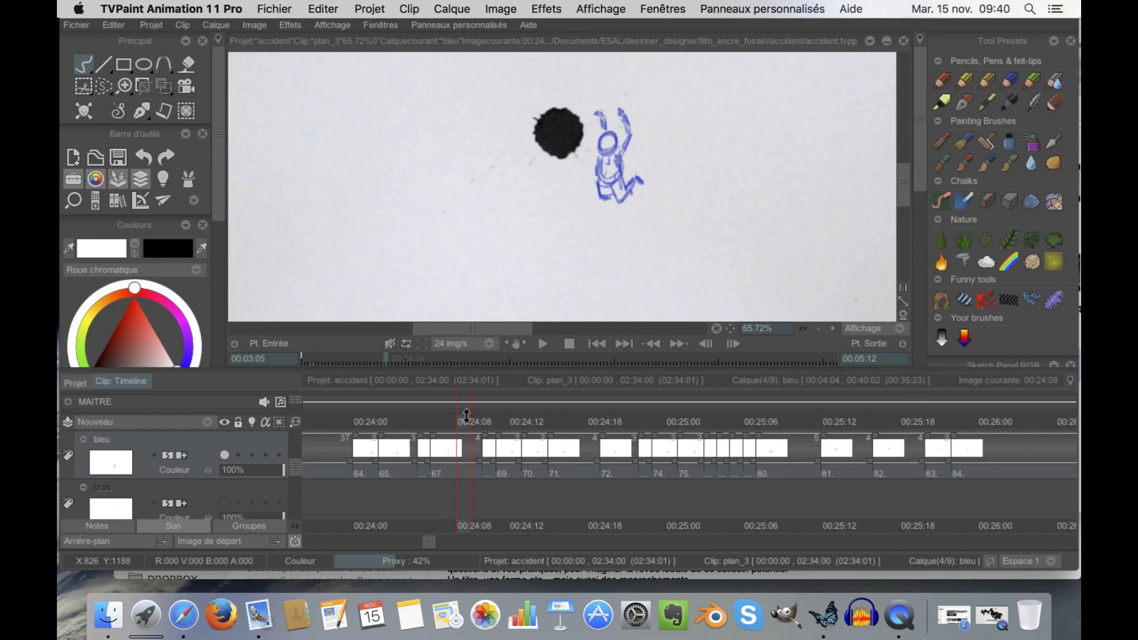
pyautogui.press('space')
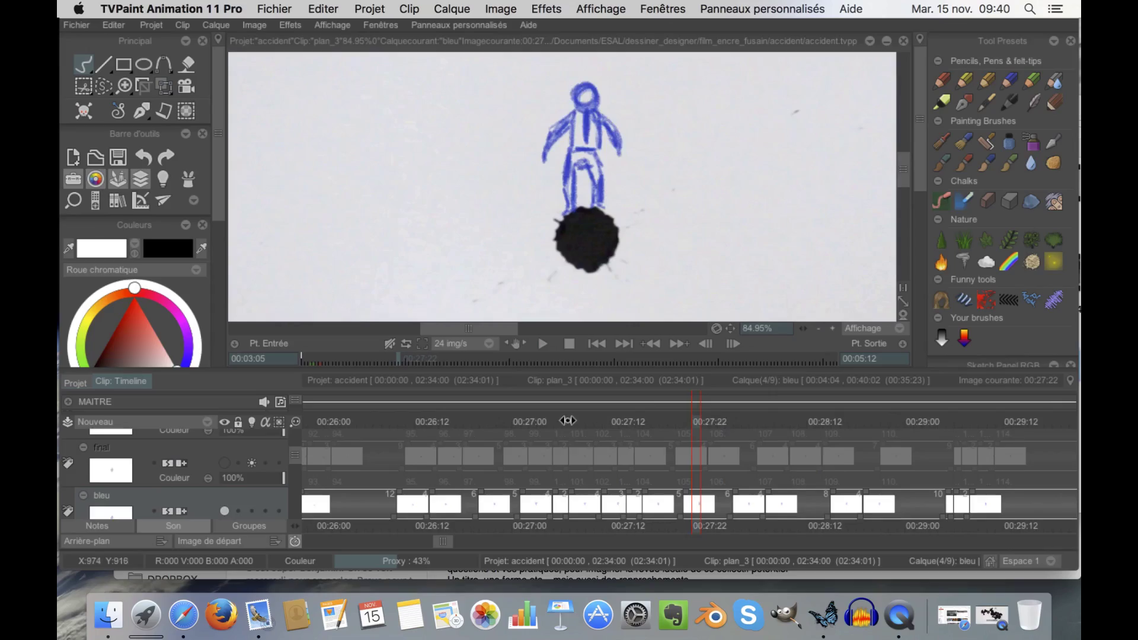
# - Go back to 00:26:06 and step forward to 00:26:14 to examine the figure emerging above the blot
pyautogui.moveTo(568, 420); pyautogui.dragTo(553, 431)
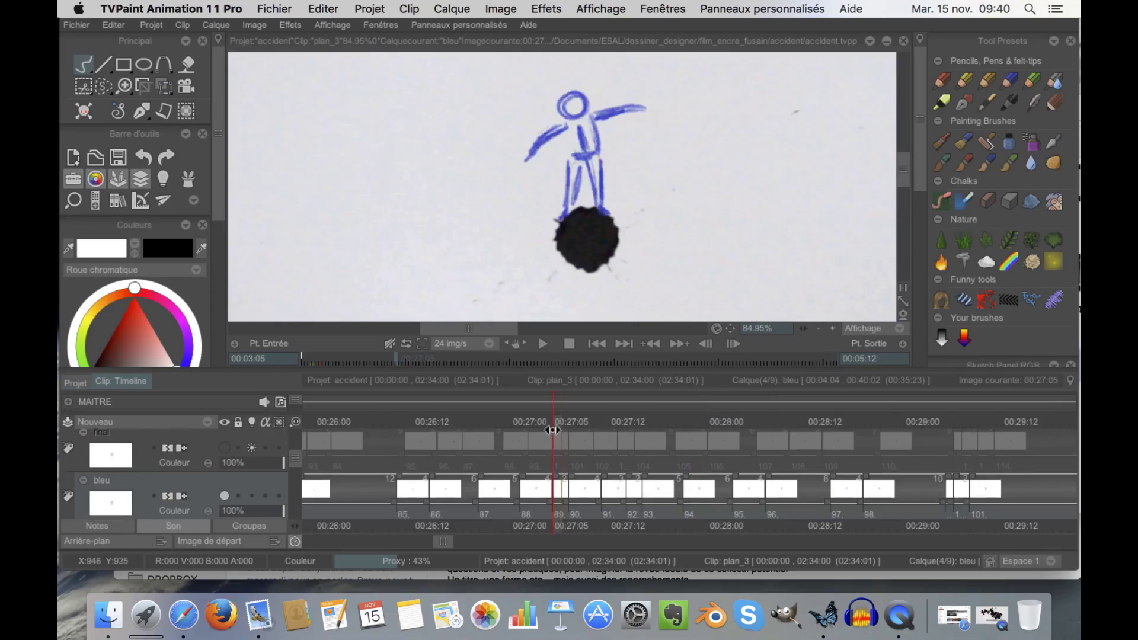
pyautogui.moveTo(439, 422); pyautogui.dragTo(372, 424)
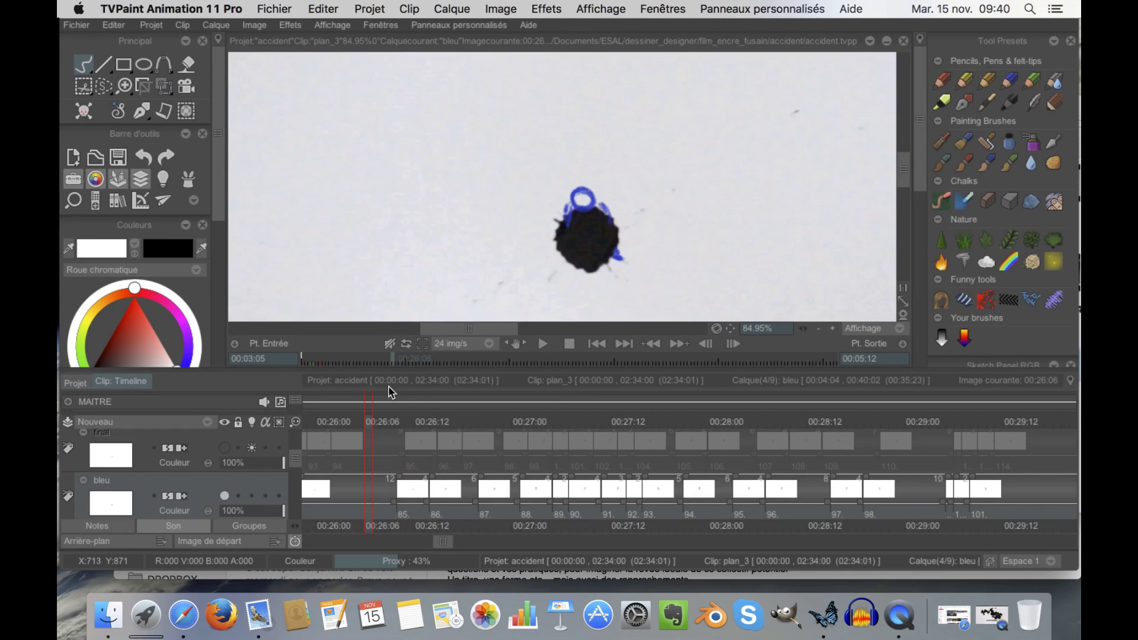
pyautogui.press('Right')
pyautogui.press('Right')
pyautogui.press('Right')
pyautogui.press('Right')
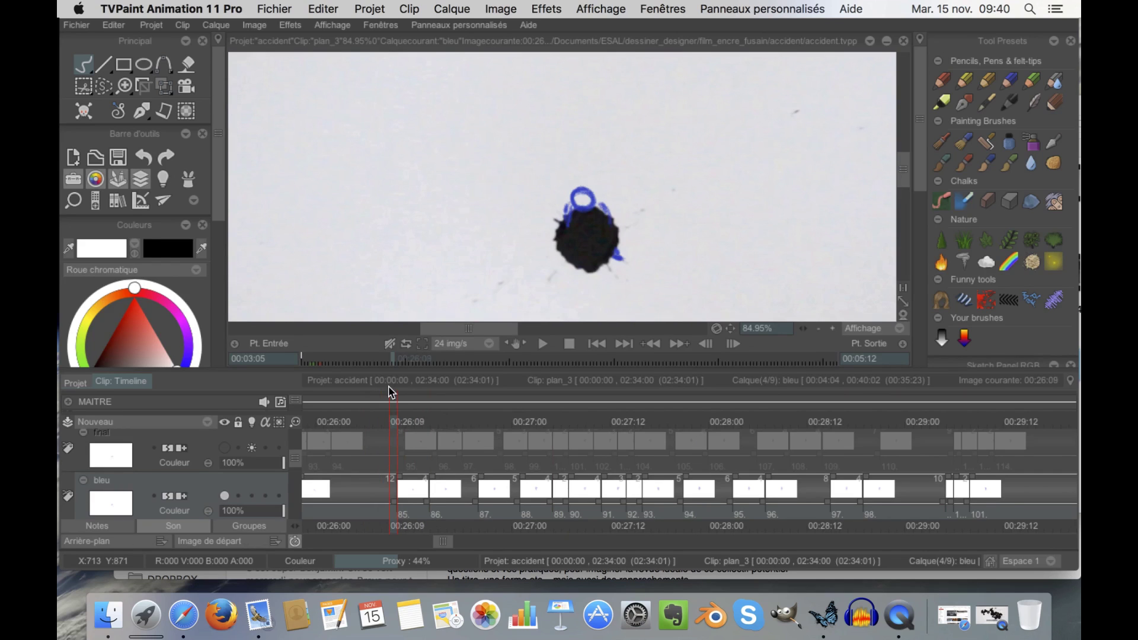
pyautogui.press('Left')
pyautogui.press('Right')
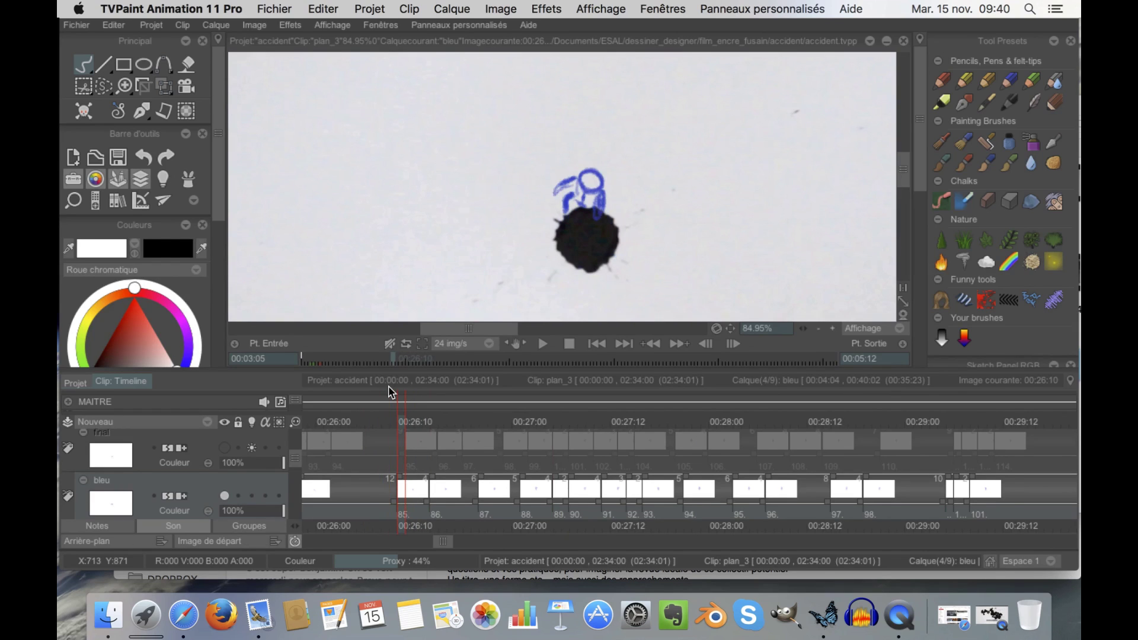
pyautogui.press('Right')
pyautogui.press('Right')
pyautogui.press('Right')
pyautogui.press('Right')
pyautogui.press('Right')
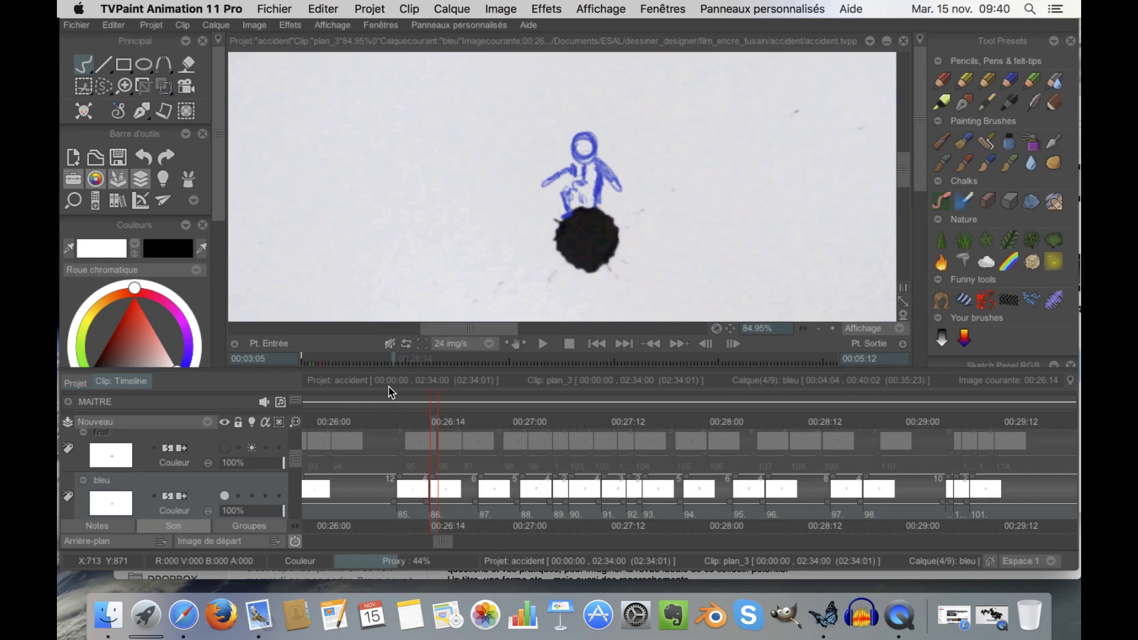
# - Step forward to 00:27:04 to examine the figure straightening up on the blot with spread arms
pyautogui.press('Right')
pyautogui.press('Right')
pyautogui.press('Right')
pyautogui.press('Right')
pyautogui.press('Right')
pyautogui.press('Right')
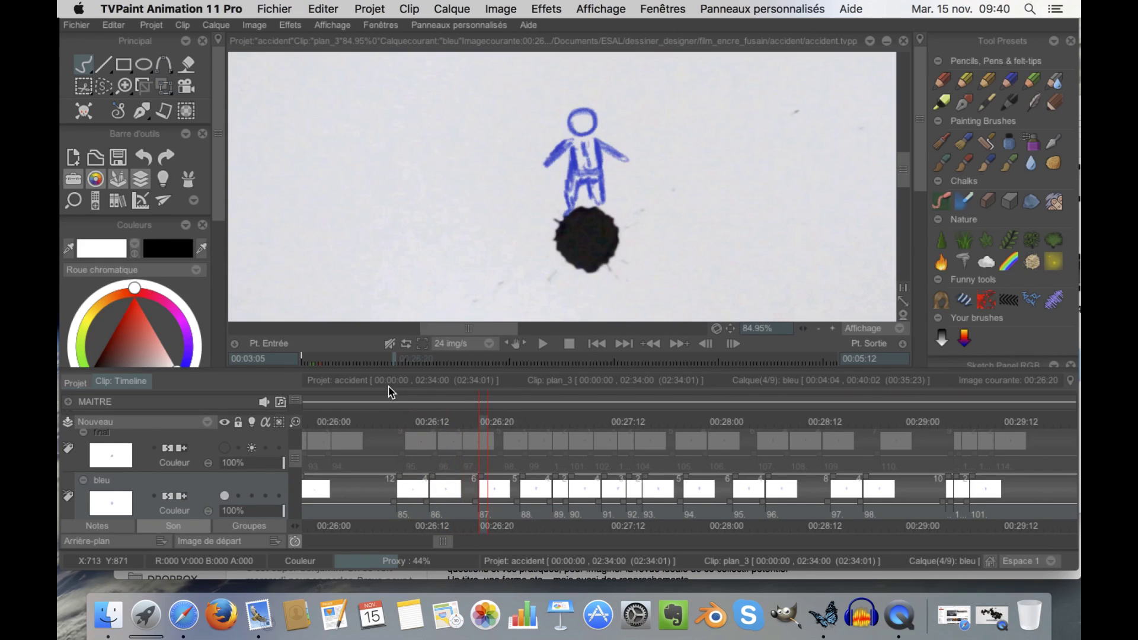
pyautogui.press('Right')
pyautogui.press('Right')
pyautogui.press('Right')
pyautogui.press('Right')
pyautogui.press('Right')
pyautogui.press('Right')
pyautogui.press('Right')
pyautogui.press('Right')
pyautogui.press('Right')
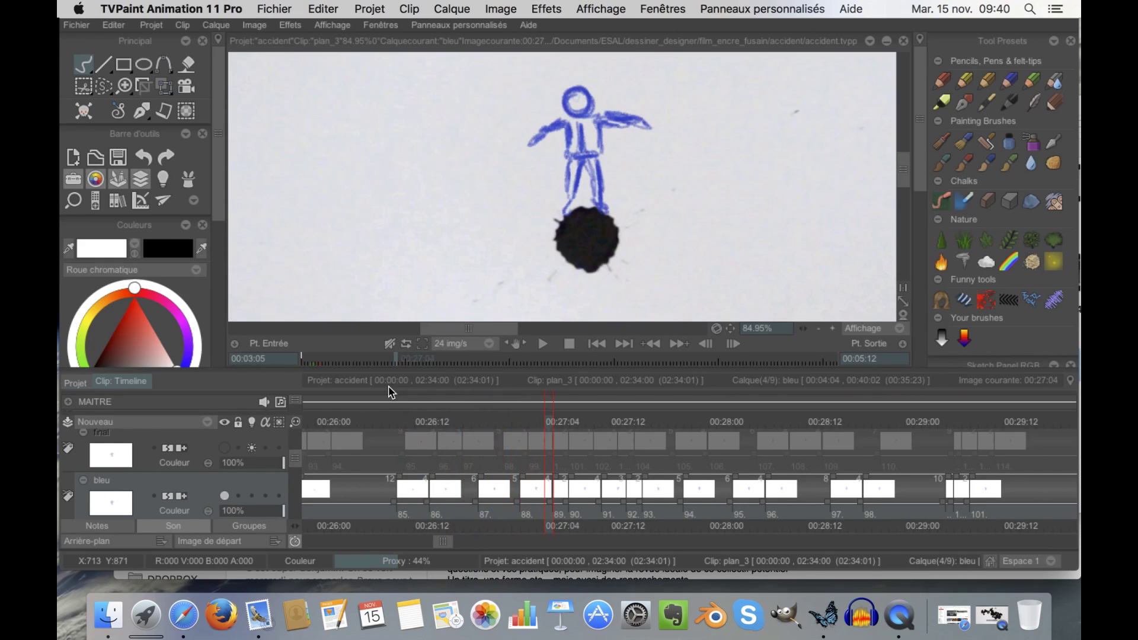
# - Step forward to 00:28:05 to examine the figure's balancing poses until it stands still on the blot
pyautogui.press('Right')
pyautogui.press('Right')
pyautogui.press('Right')
pyautogui.press('Right')
pyautogui.press('Right')
pyautogui.press('Right')
pyautogui.press('Right')
pyautogui.press('Right')
pyautogui.press('Right')
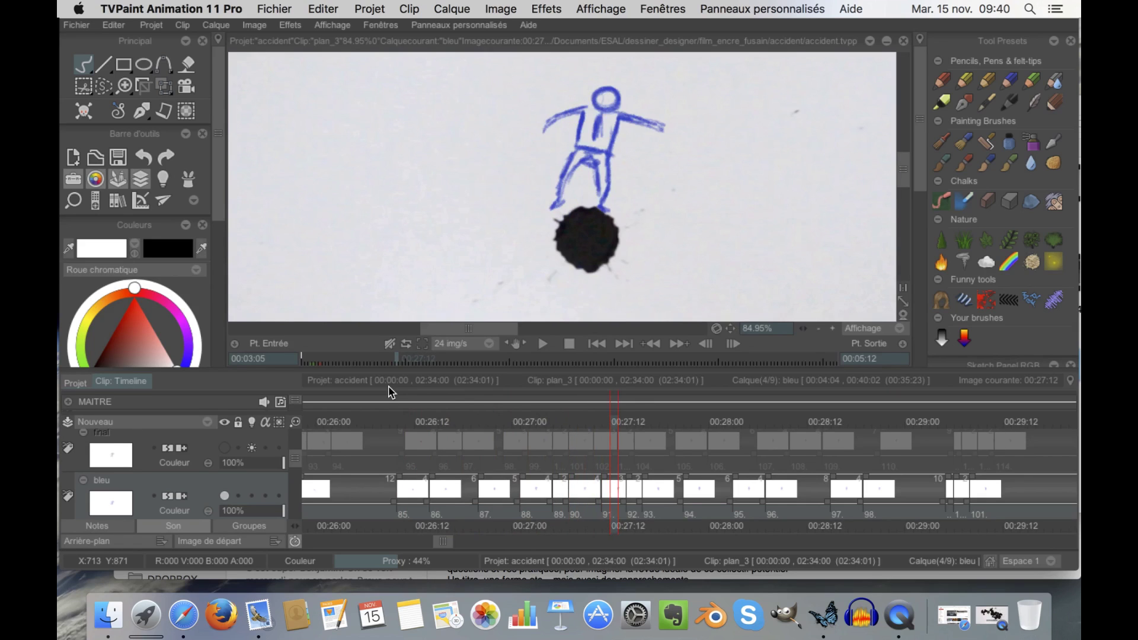
pyautogui.press('Right')
pyautogui.press('Right')
pyautogui.press('Right')
pyautogui.press('Right')
pyautogui.press('Right')
pyautogui.press('Right')
pyautogui.press('Right')
pyautogui.press('Right')
pyautogui.press('Right')
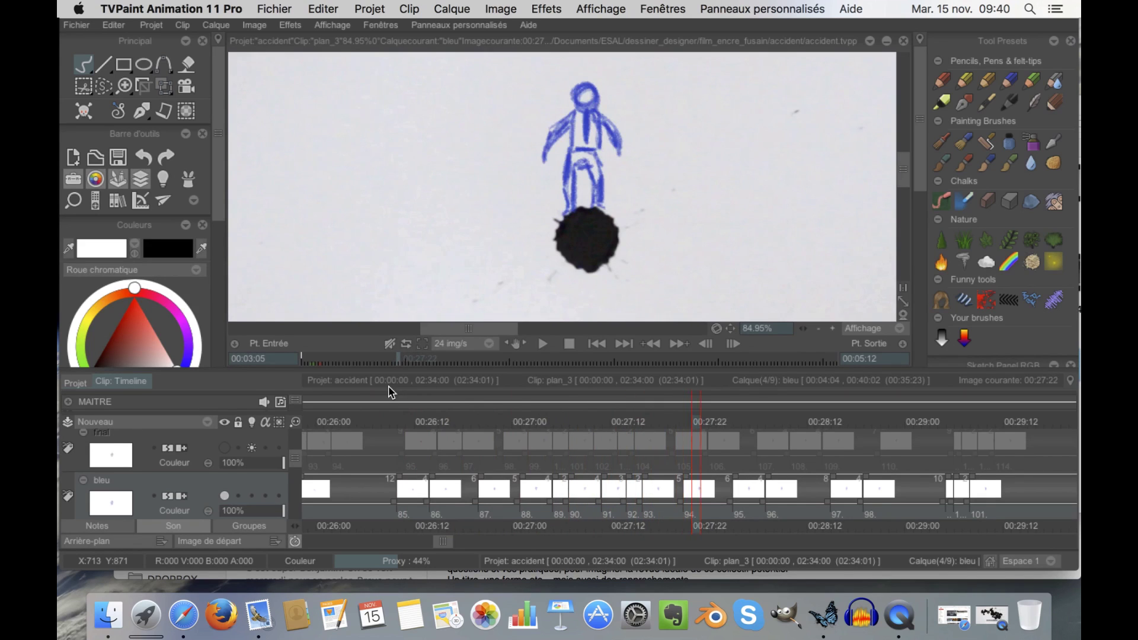
pyautogui.press('Right')
pyautogui.press('Right')
pyautogui.press('Right')
pyautogui.press('Right')
pyautogui.press('Right')
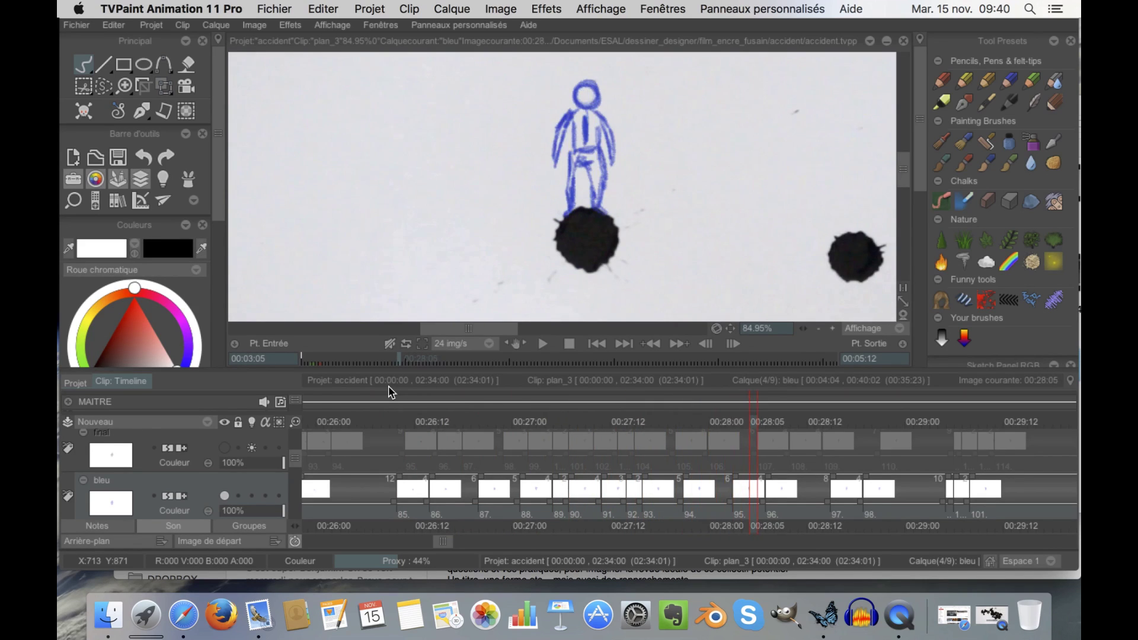
# - Play the animation from 00:27:02 to review the balancing movement at normal speed
pyautogui.press('space')
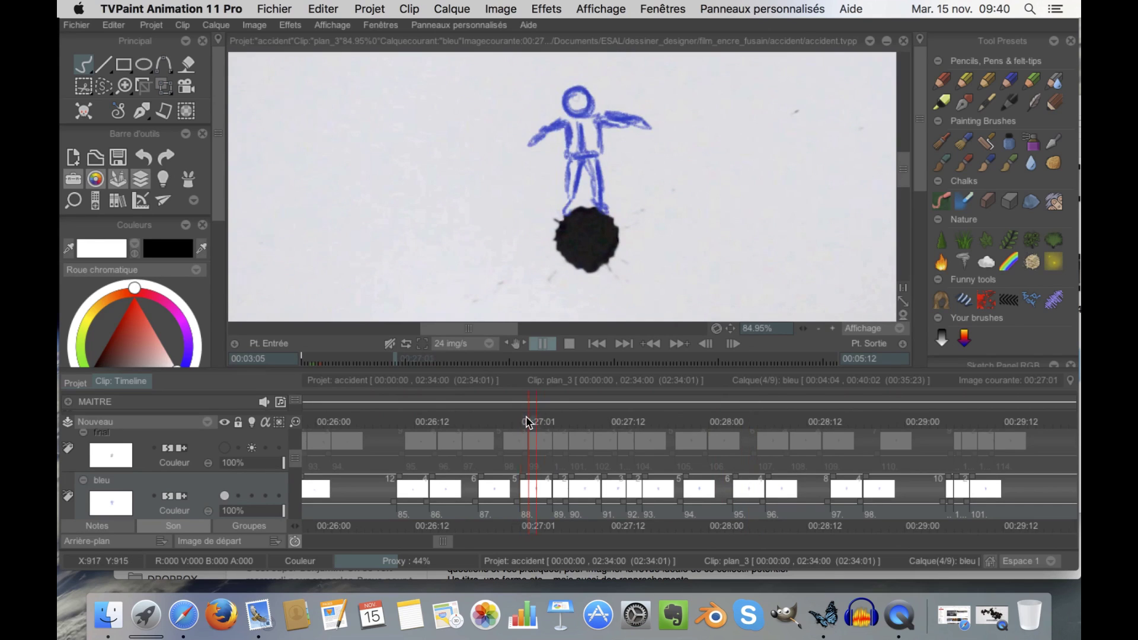
pyautogui.click(530, 420)
pyautogui.press('space')
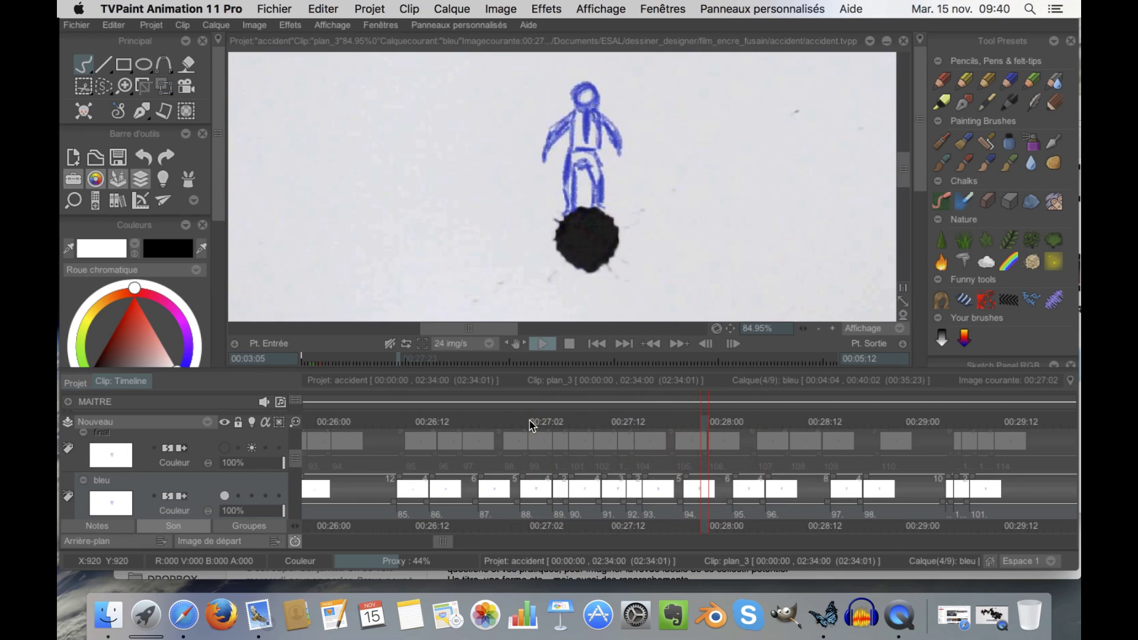
# - Flip back and forth through bleu drawings 92 to 94 to compare the arm and body positions while balancing
pyautogui.press('Left')
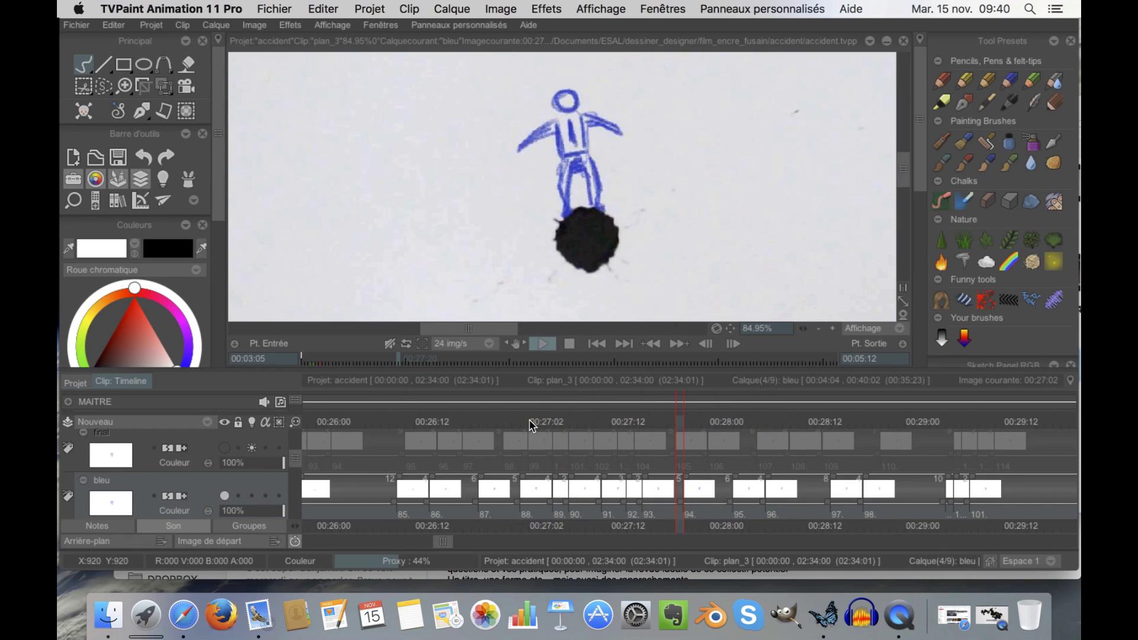
pyautogui.press('Right')
pyautogui.press('Right')
pyautogui.press('Left')
pyautogui.press('Left')
pyautogui.press('Left')
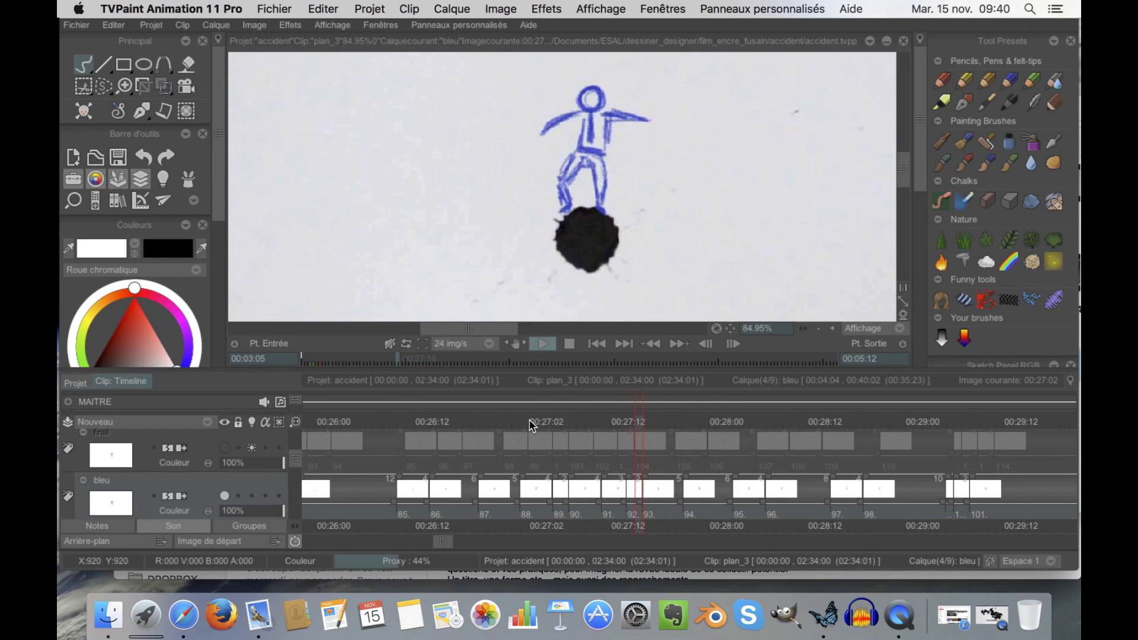
pyautogui.press('Right')
pyautogui.press('Left')
pyautogui.press('Right')
pyautogui.press('Left')
pyautogui.press('Right')
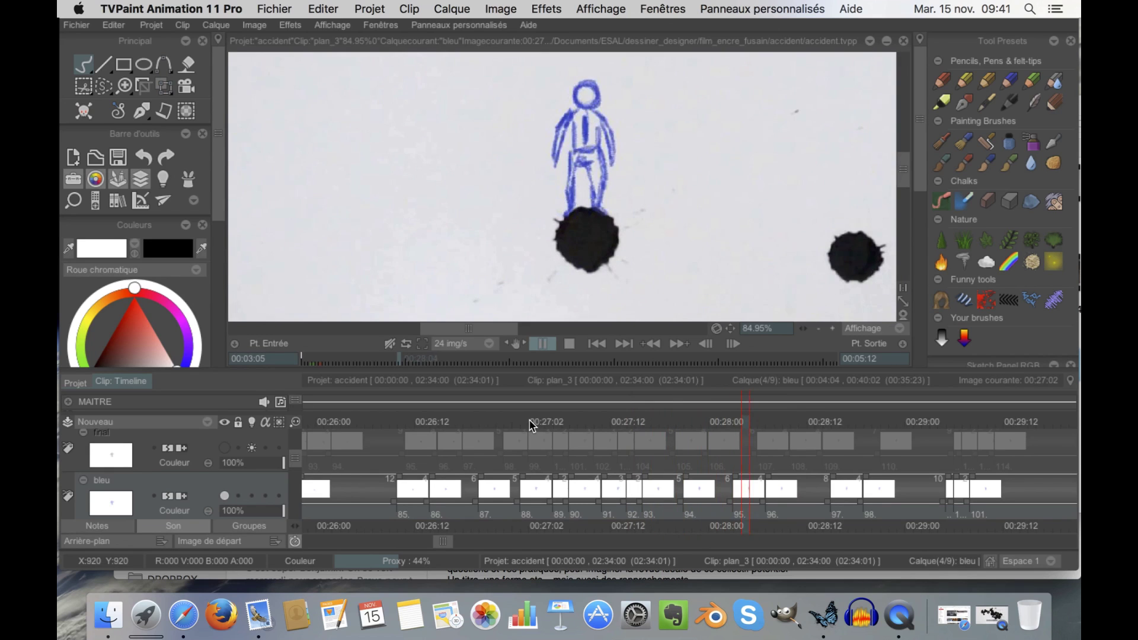
# - Continue playback, stop it at drawing 98 and step around drawings 97 and 98 to examine the head lowering
pyautogui.press('Return')
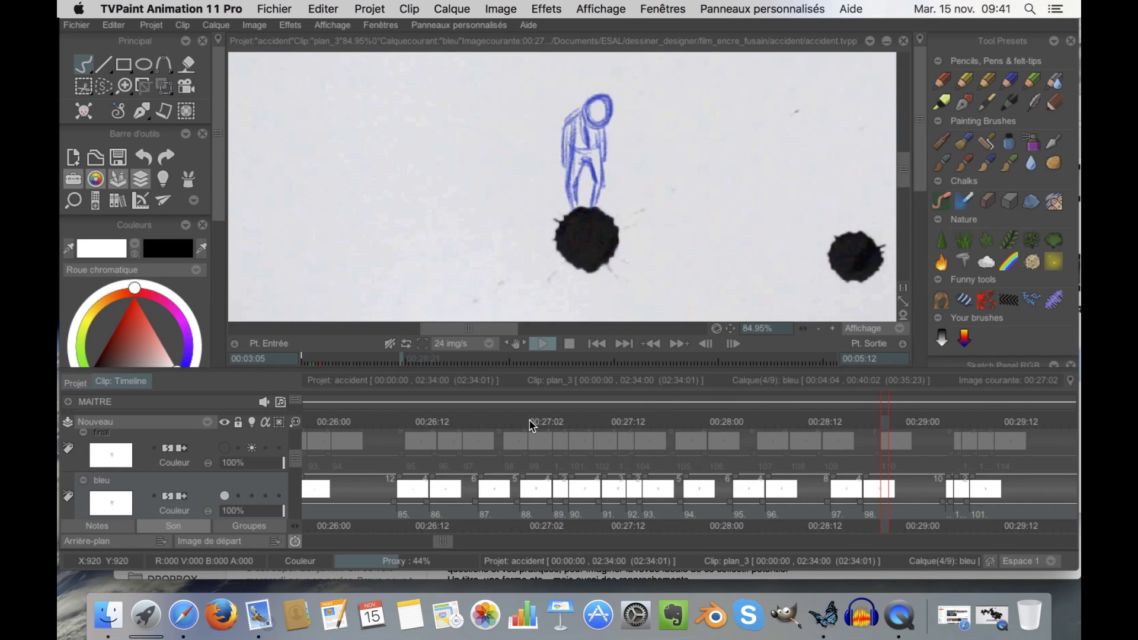
pyautogui.press('Left')
pyautogui.press('Left')
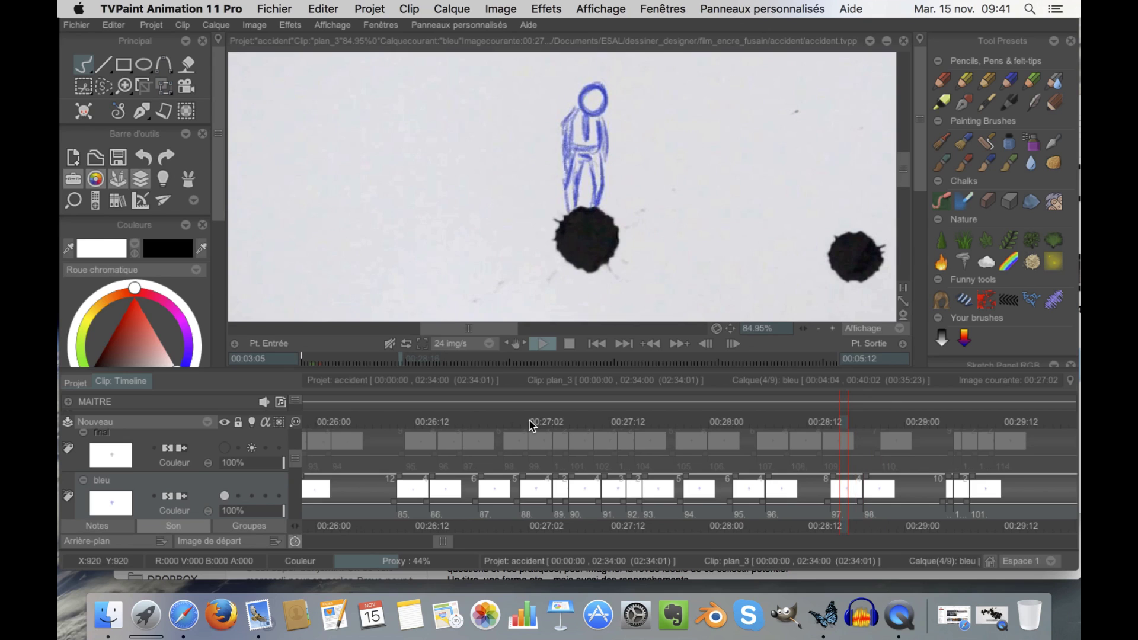
pyautogui.press('Left')
pyautogui.press('Left')
pyautogui.press('Right')
pyautogui.press('Right')
pyautogui.press('Right')
pyautogui.press('Right')
pyautogui.press('Right')
pyautogui.press('Right')
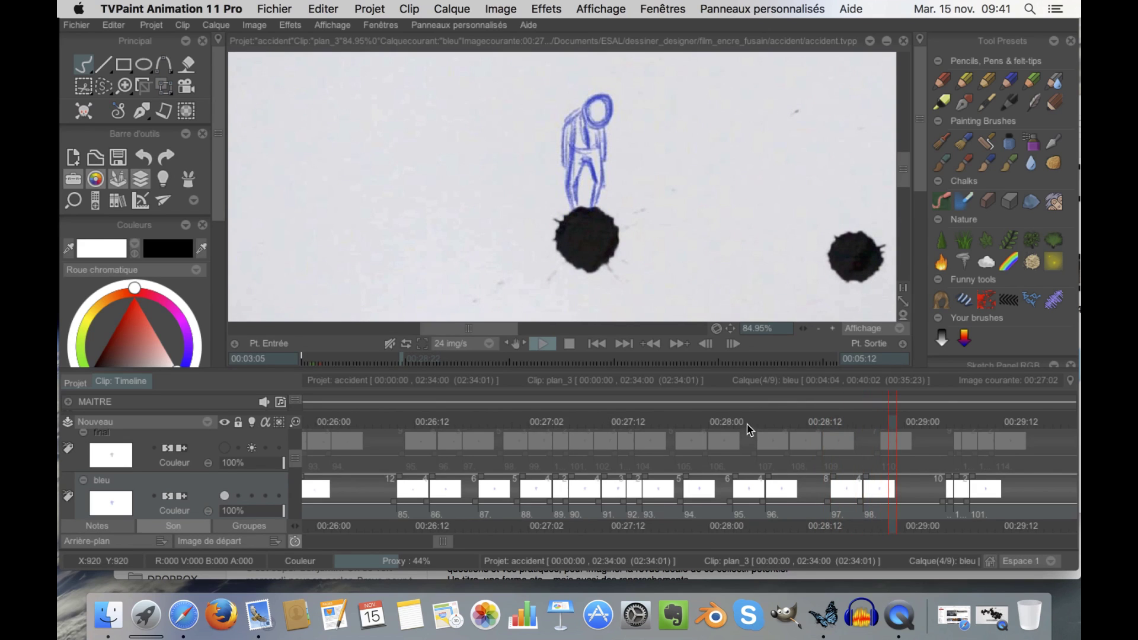
# - Replay the standing figure's movement from 00:27:21 and again from 00:27:18
pyautogui.click(733, 425)
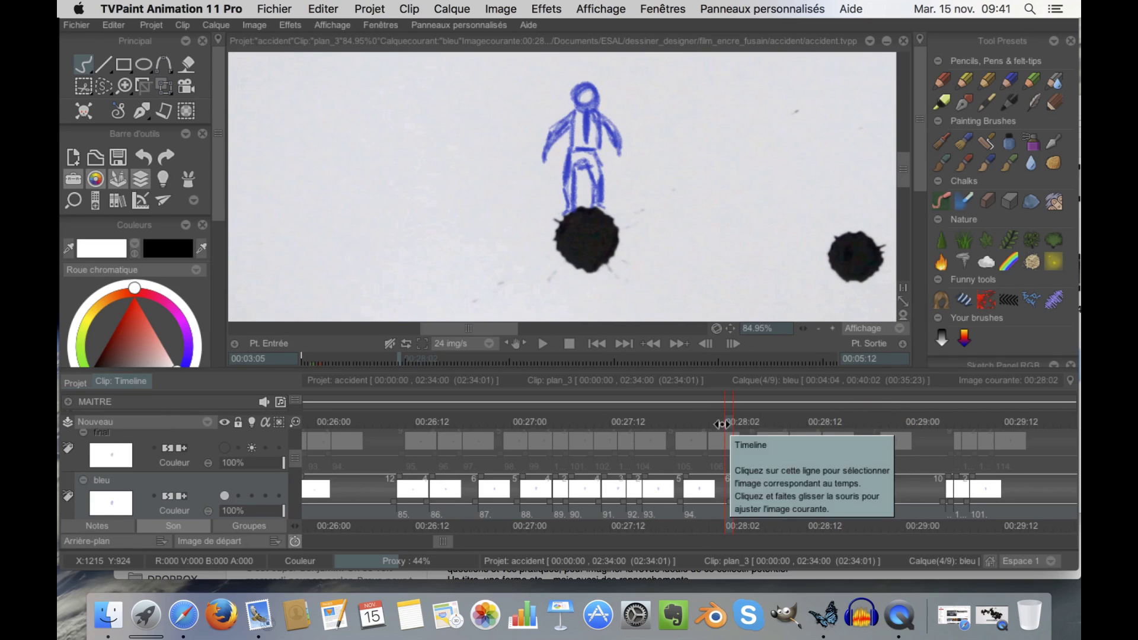
pyautogui.click(689, 422)
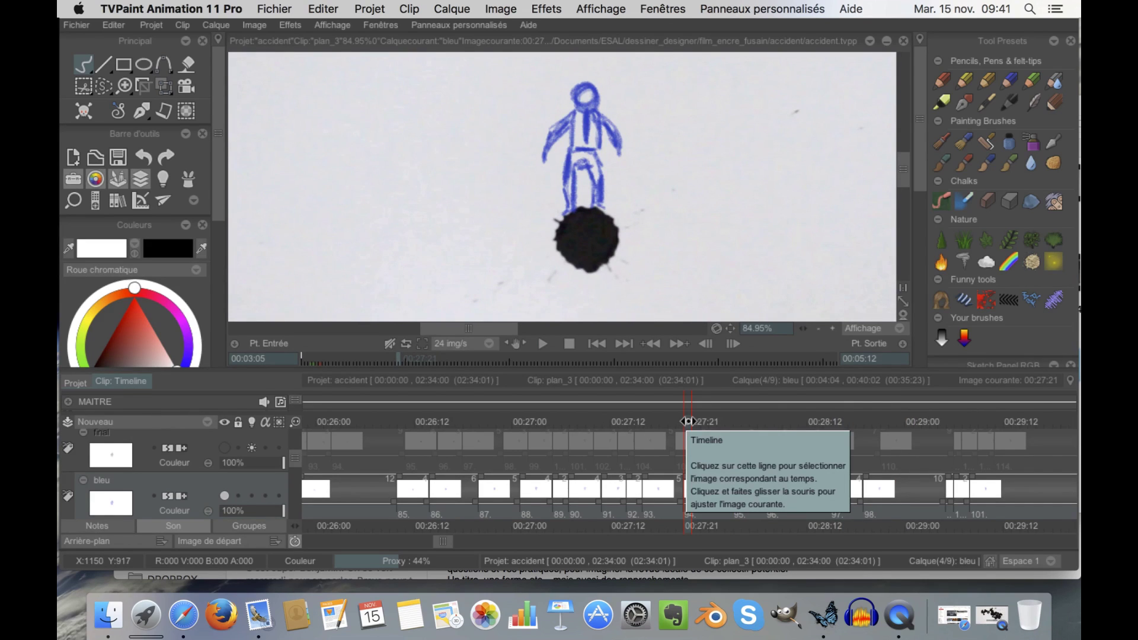
pyautogui.press('Return')
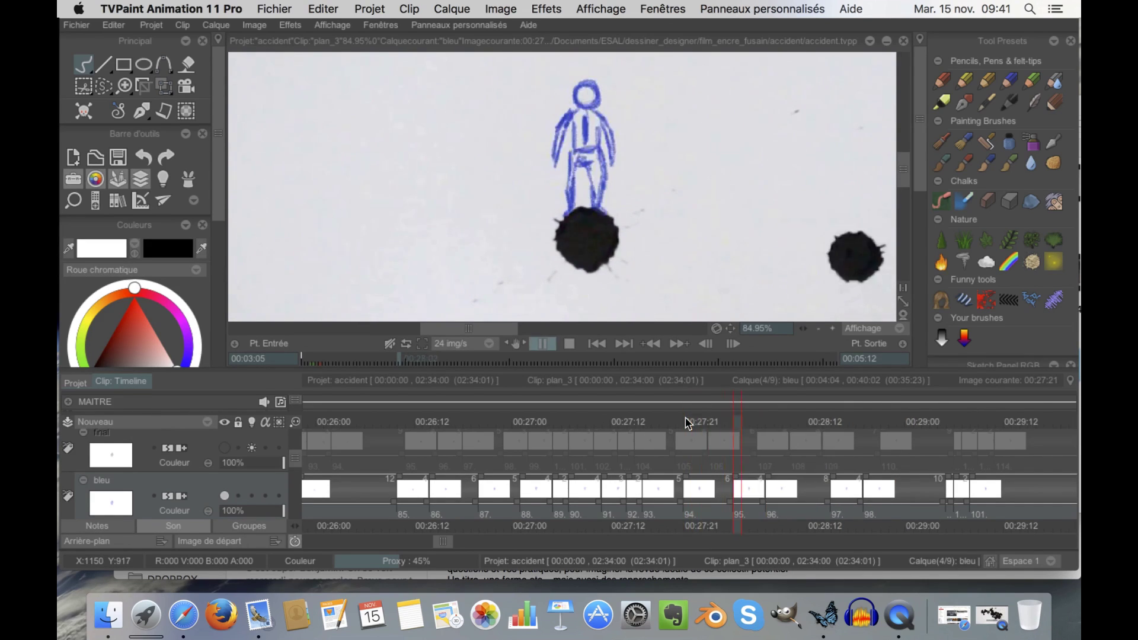
pyautogui.click(669, 425)
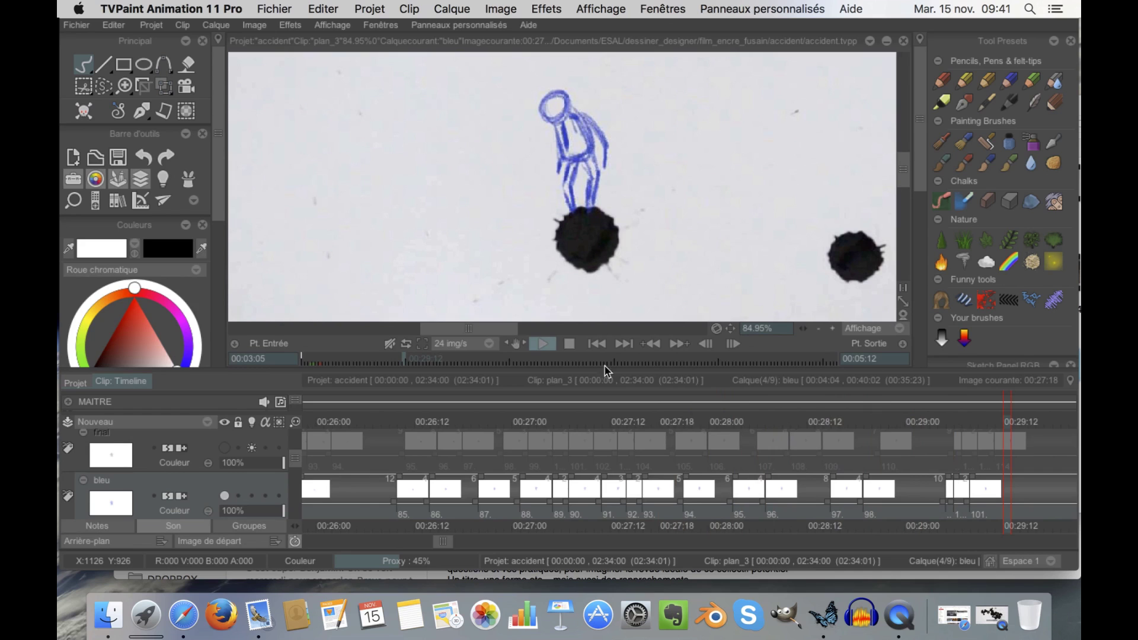
pyautogui.press('Return')
# - Go to 00:28:20 and step forward to 00:29:07 to examine the figure's head turn relative to the surrounding blots
pyautogui.scroll(-3, 560, 471)
pyautogui.scroll(-4, 424, 117)
pyautogui.moveTo(425, 117); pyautogui.dragTo(424, 178)
pyautogui.click(745, 416)
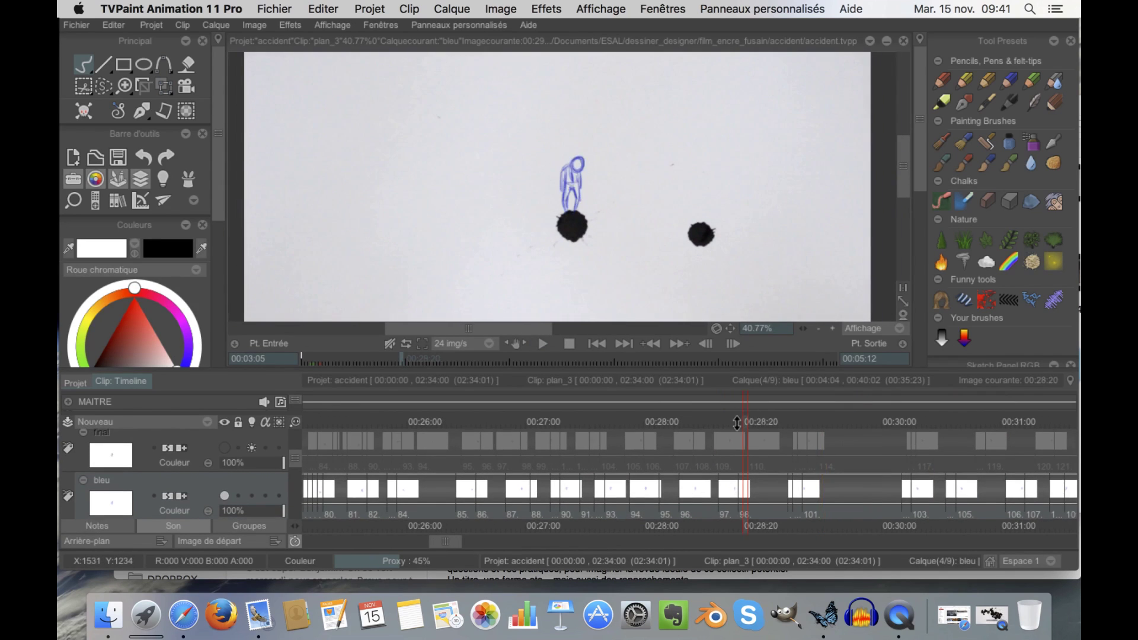
pyautogui.press('Right')
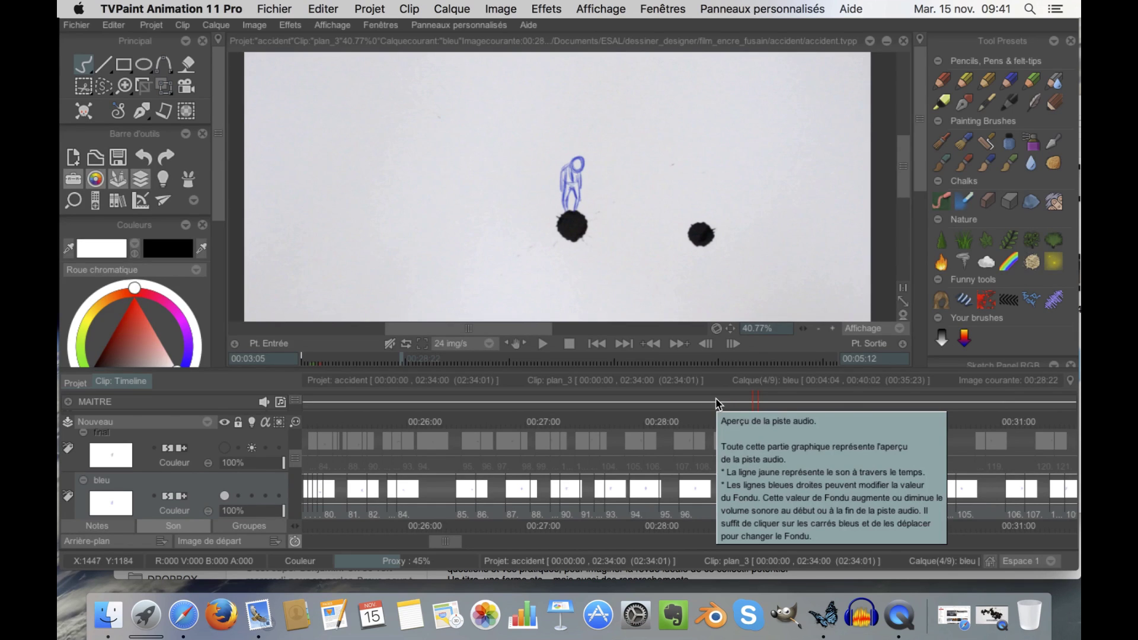
pyautogui.press('Right')
pyautogui.press('Right')
pyautogui.press('Right')
pyautogui.press('Right')
pyautogui.press('Right')
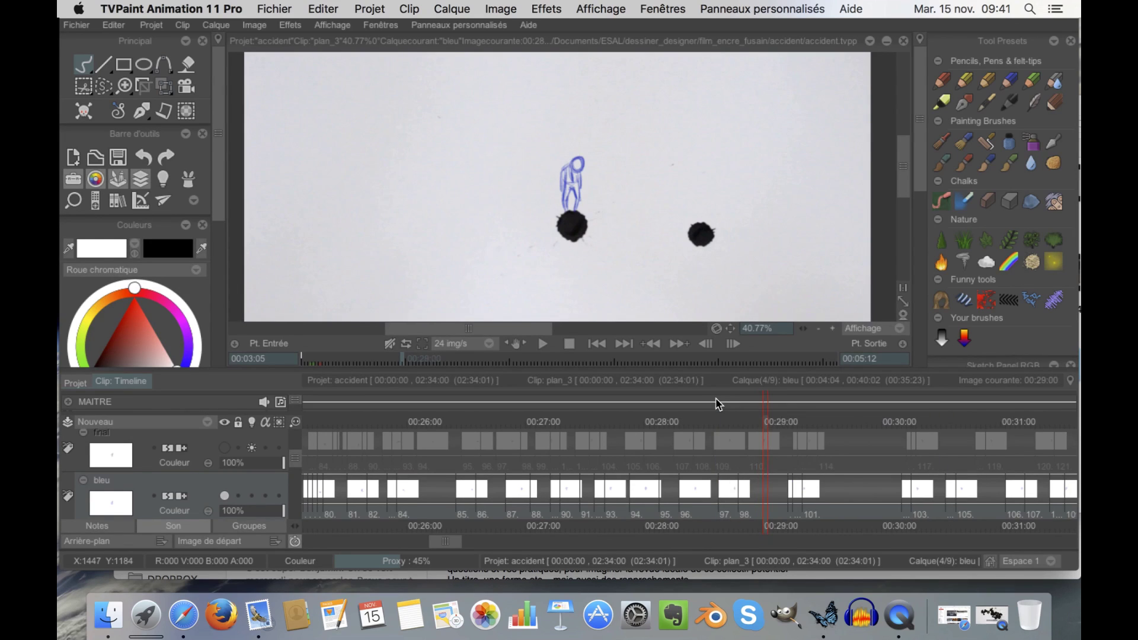
pyautogui.press('Right')
pyautogui.press('Right')
pyautogui.press('Right')
pyautogui.press('Right')
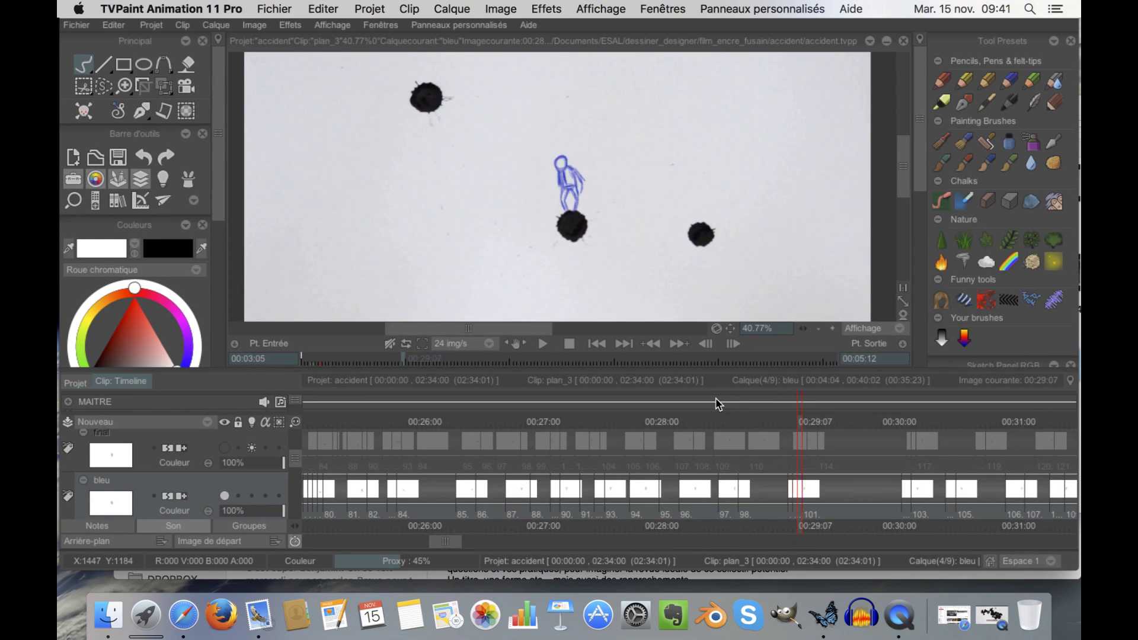
# - Step back to 00:29:02 to compare the figure's pose with the moment the upper blot is present
pyautogui.press('Left')
pyautogui.press('Left')
pyautogui.press('Left')
pyautogui.press('Left')
pyautogui.press('Left')
pyautogui.press('Left')
pyautogui.press('Left')
pyautogui.press('Left')
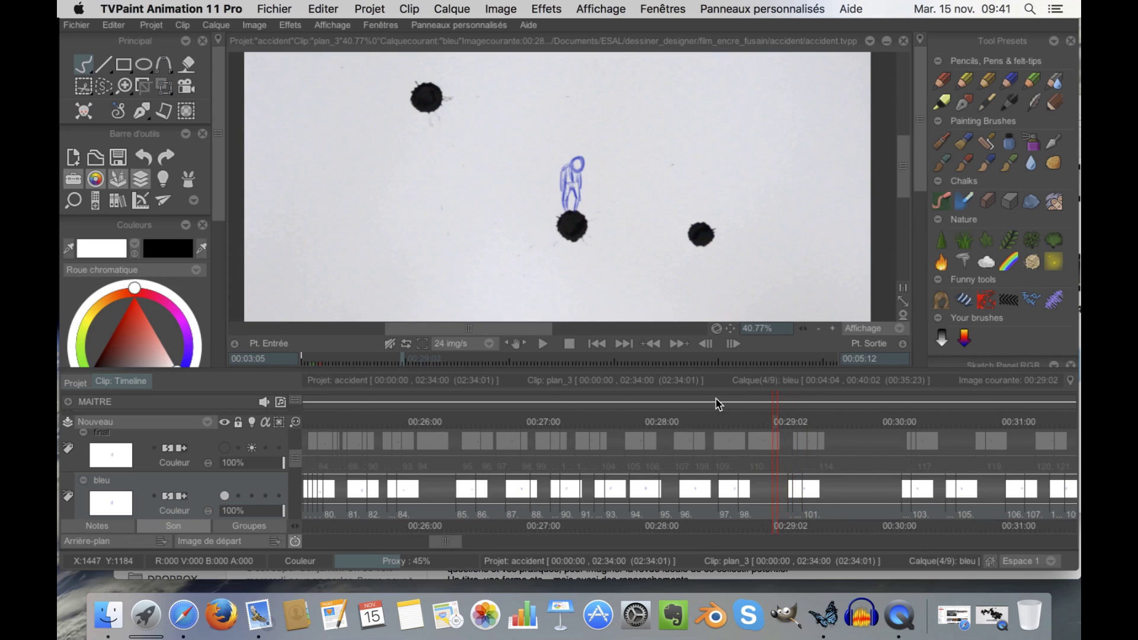
# - Step forward to 00:29:13 to examine the figure's turn towards the upper blot
pyautogui.press('Right')
pyautogui.press('Right')
pyautogui.press('Right')
pyautogui.press('Right')
pyautogui.press('Right')
pyautogui.press('Right')
pyautogui.press('Right')
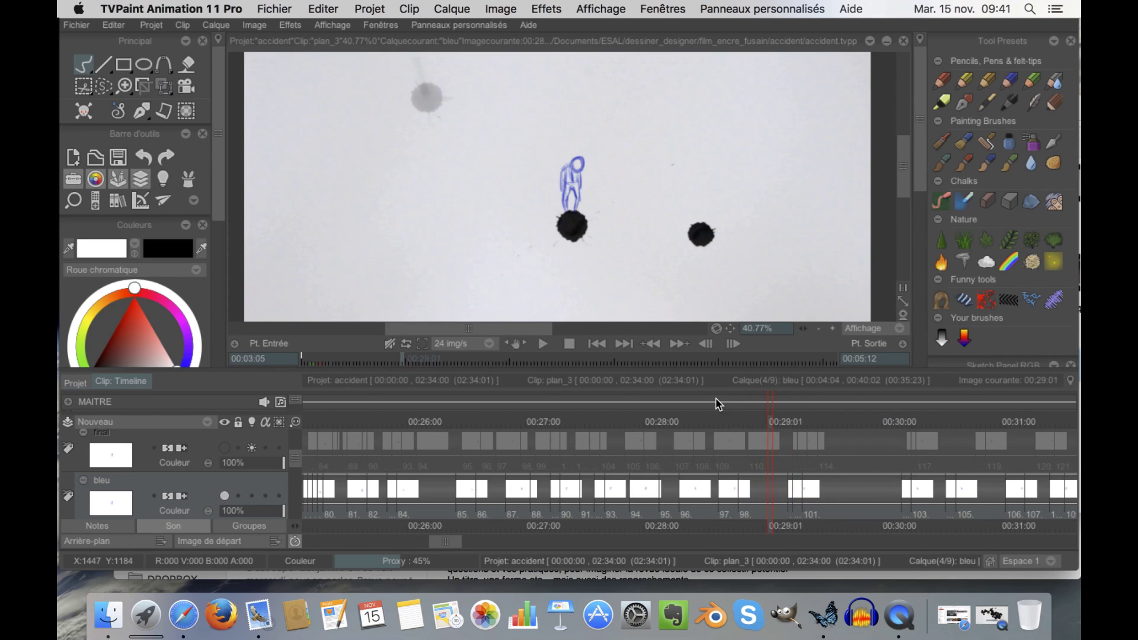
pyautogui.press('Right')
pyautogui.press('Right')
pyautogui.press('Right')
pyautogui.press('Right')
pyautogui.press('Right')
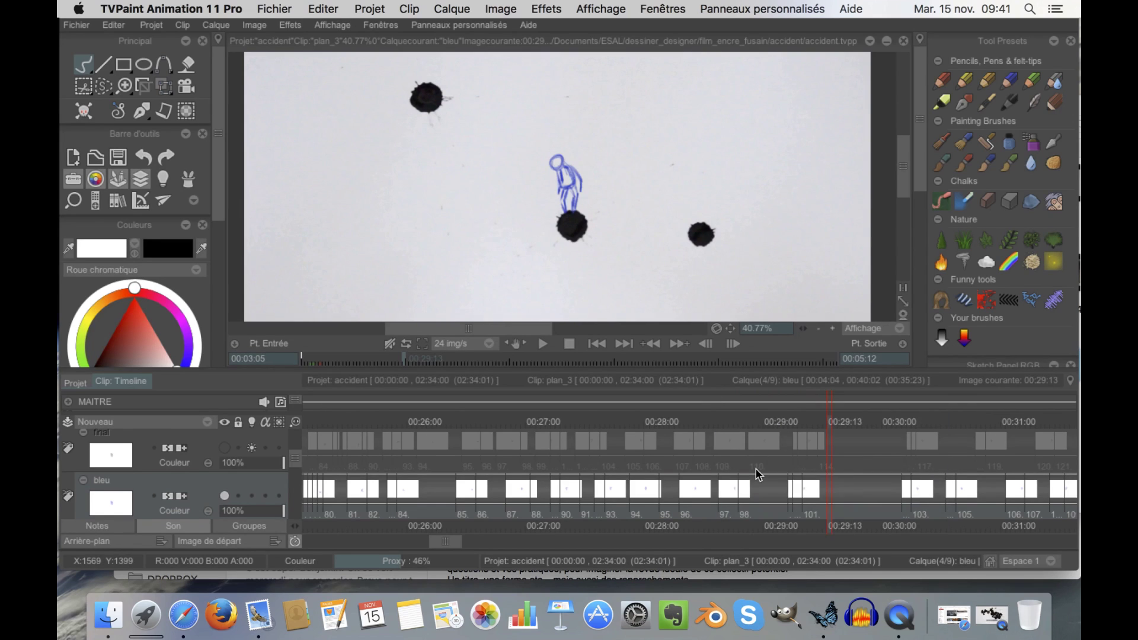
# - Step back to 00:29:03 to review the figure's pose just before it turns its head
pyautogui.press('Left')
pyautogui.press('Left')
pyautogui.press('Left')
pyautogui.press('Left')
pyautogui.press('Left')
pyautogui.press('Left')
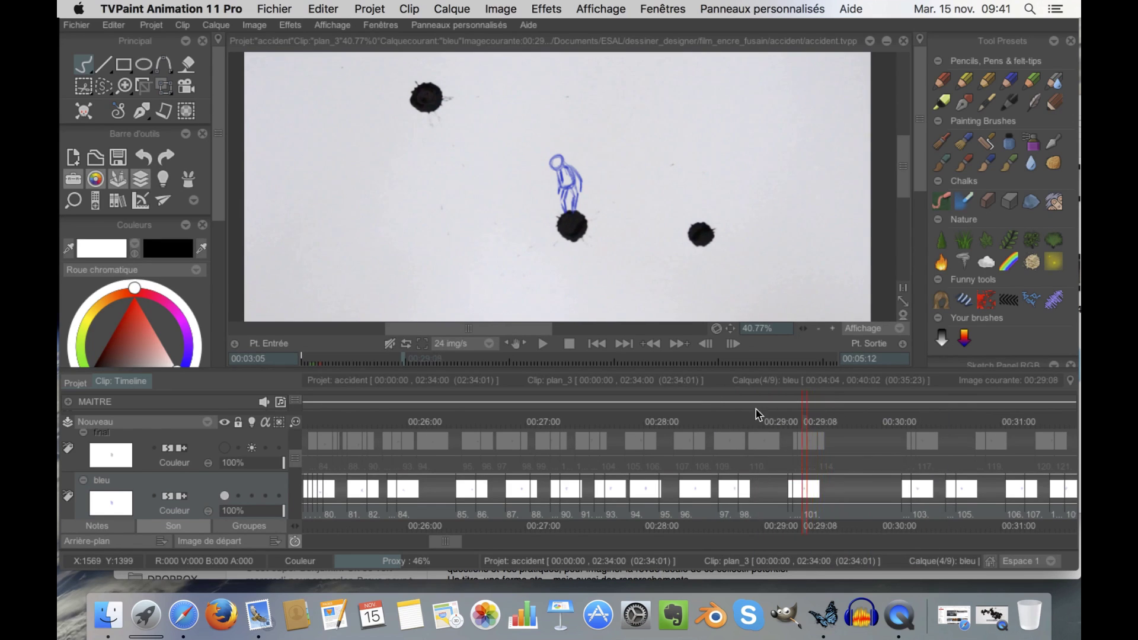
pyautogui.press('Left')
pyautogui.press('Left')
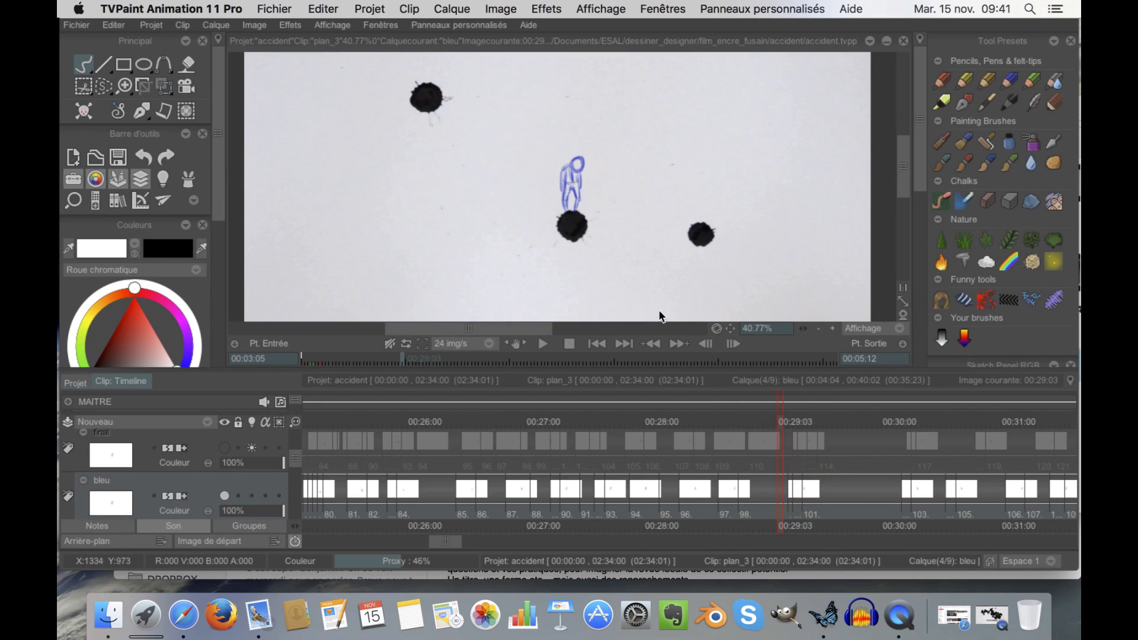
# - View the figure close up and step between 00:29:04 and 00:29:08 to compare its poses during the turn
pyautogui.scroll(4, 597, 242)
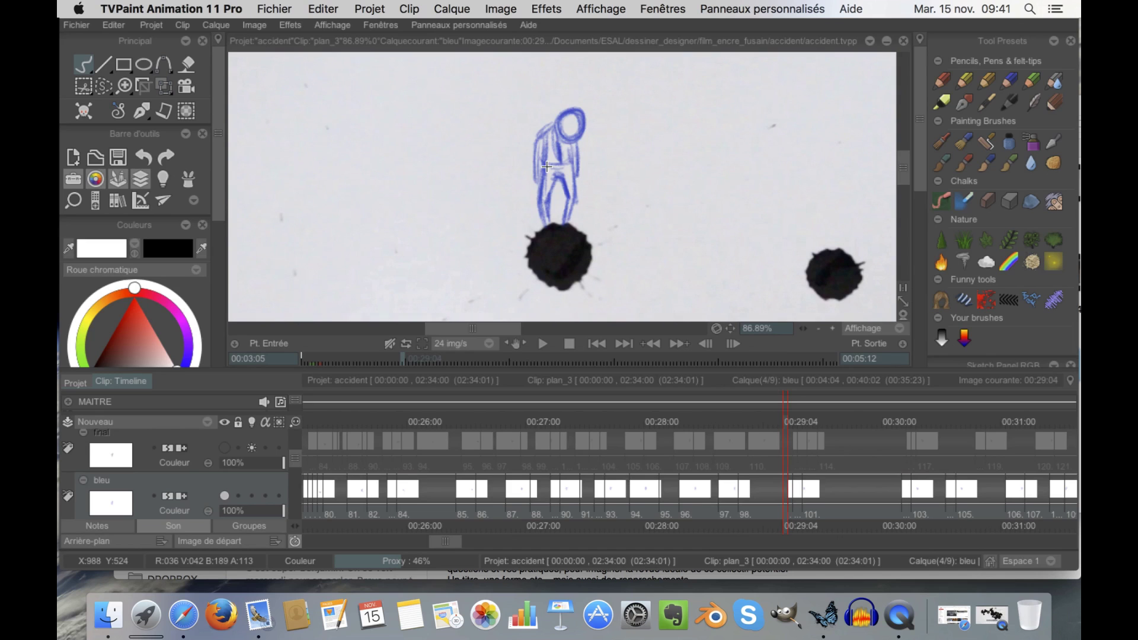
pyautogui.press('Right')
pyautogui.press('Right')
pyautogui.press('Right')
pyautogui.press('Right')
pyautogui.press('Right')
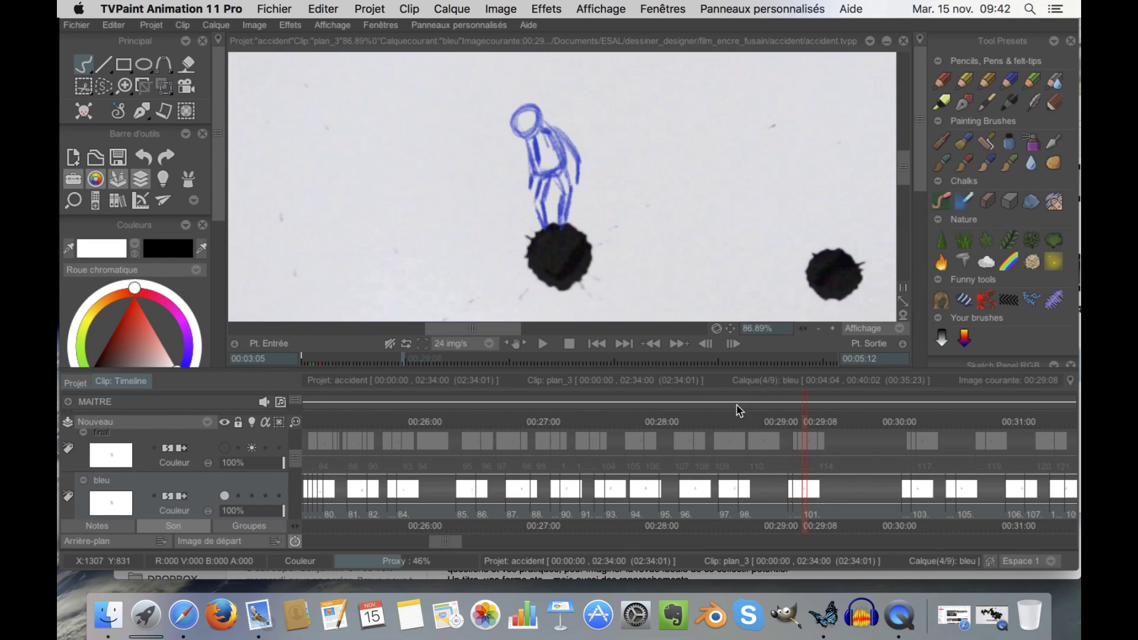
pyautogui.press('Left')
pyautogui.press('Left')
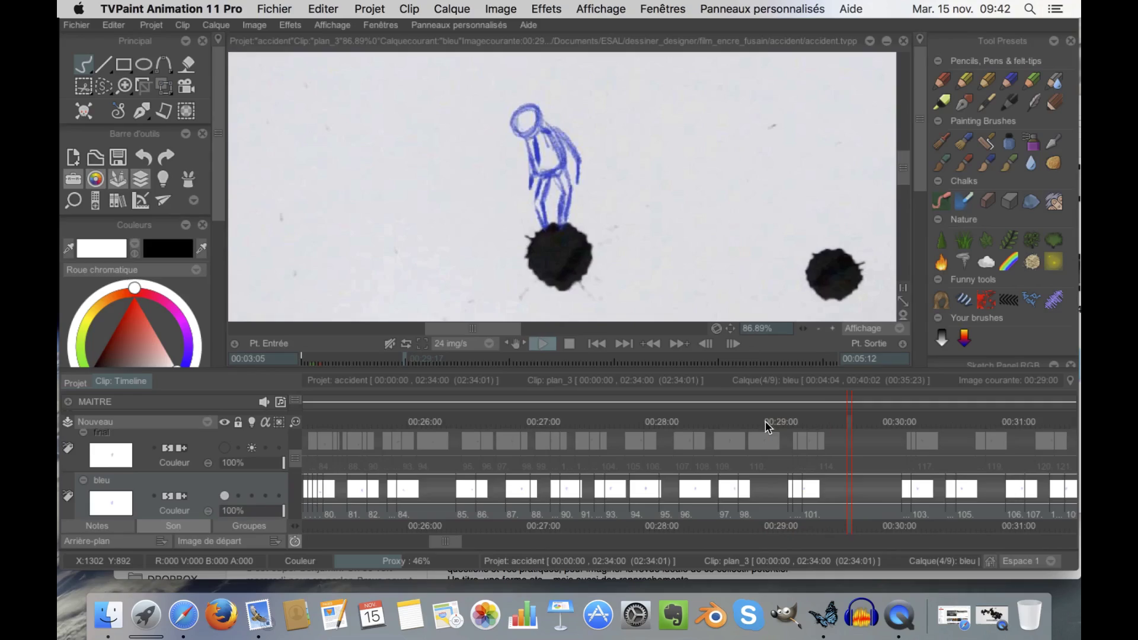
# - Return to 00:29:00 and run forward frame by frame through the close-up of the figure's turn
pyautogui.click(766, 421)
pyautogui.press('Right')
pyautogui.press('Right')
pyautogui.press('Right')
pyautogui.press('Right')
pyautogui.press('Right')
pyautogui.press('Right')
pyautogui.press('Right')
pyautogui.press('Right')
pyautogui.press('Right')
pyautogui.press('Right')
pyautogui.press('Right')
pyautogui.press('Right')
pyautogui.press('Right')
pyautogui.press('Right')
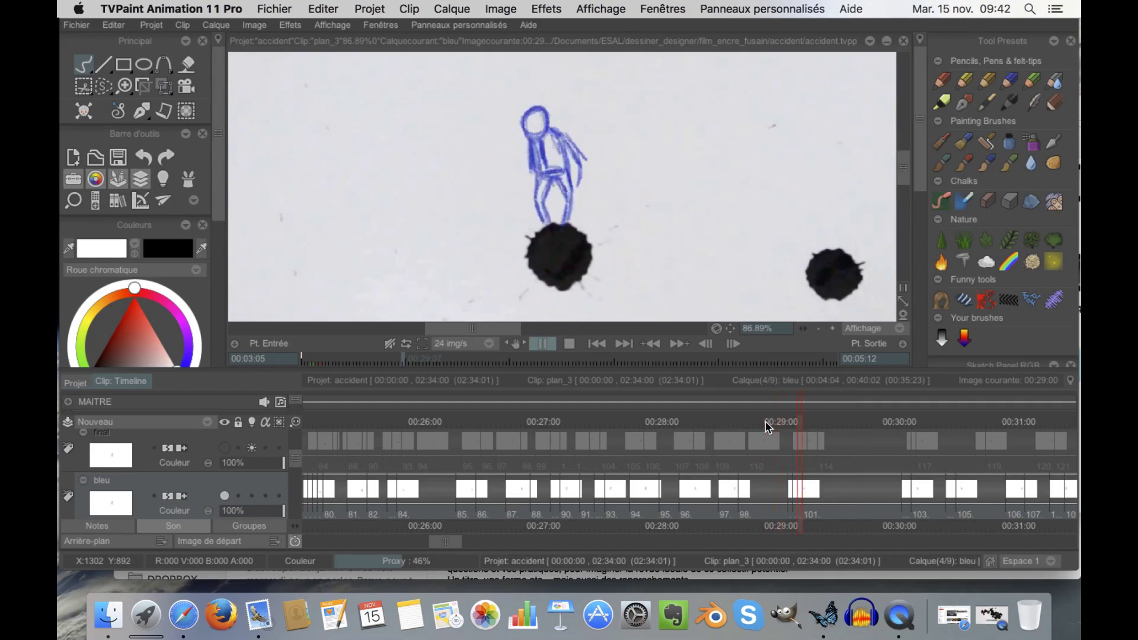
# - Play the animation from 00:29:00 through the figure sitting down on the blot, then stop the playback
pyautogui.click(767, 425)
pyautogui.press('Return')
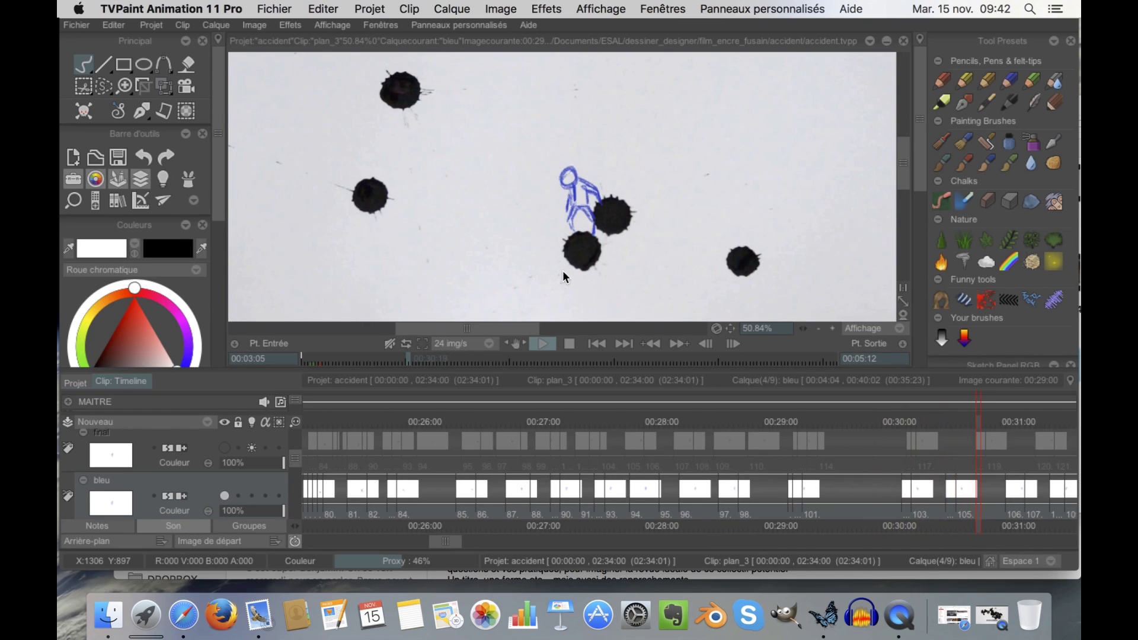
pyautogui.press('Return')
pyautogui.scroll(-2, 669, 440)
pyautogui.scroll(3, 670, 440)
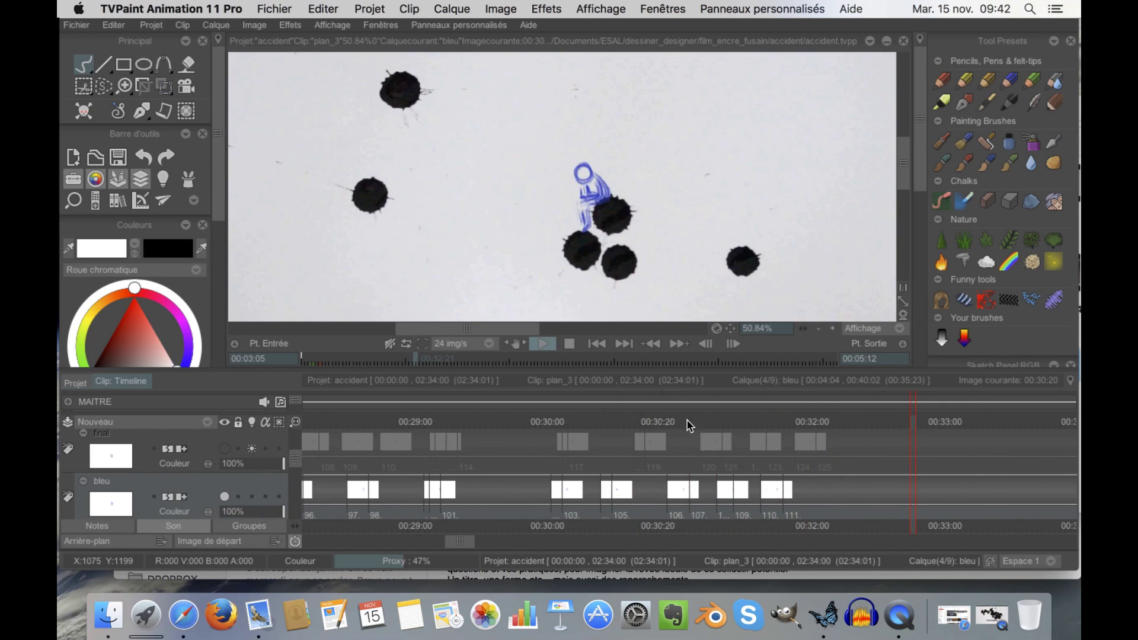
pyautogui.press('space')
# - Go to 00:30:20 and step forward to 00:31:13 to examine how the figure starts to sit down
pyautogui.moveTo(644, 427); pyautogui.dragTo(657, 451)
pyautogui.press('Right')
pyautogui.press('Right')
pyautogui.press('Right')
pyautogui.press('Right')
pyautogui.press('Right')
pyautogui.press('Right')
pyautogui.press('Right')
pyautogui.press('Right')
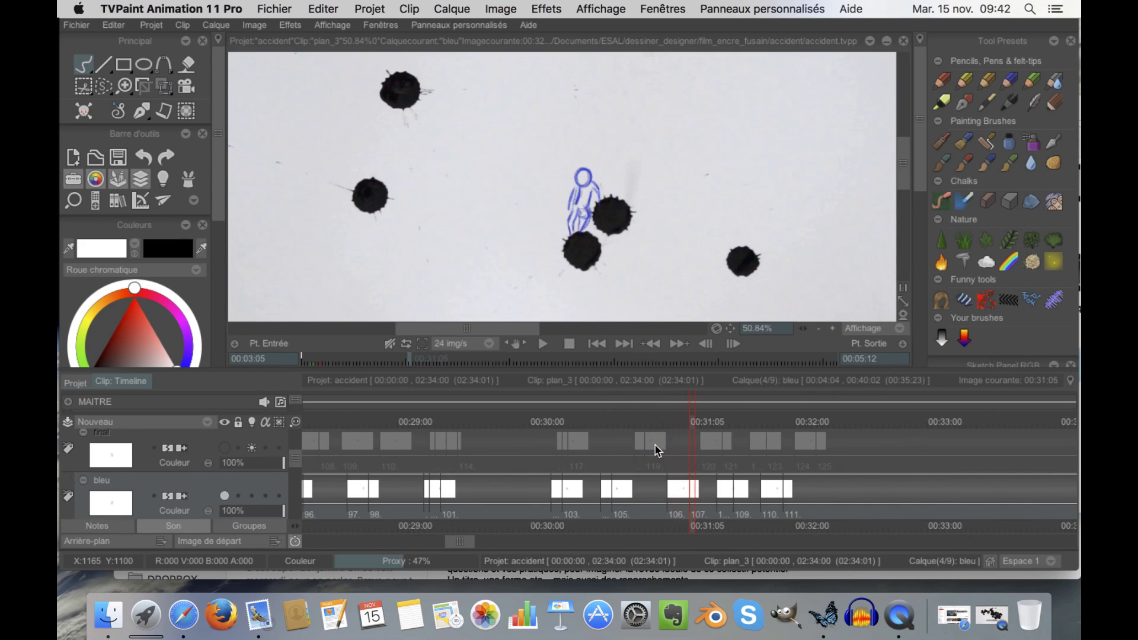
pyautogui.press('Right')
pyautogui.press('Right')
pyautogui.press('Right')
pyautogui.press('Right')
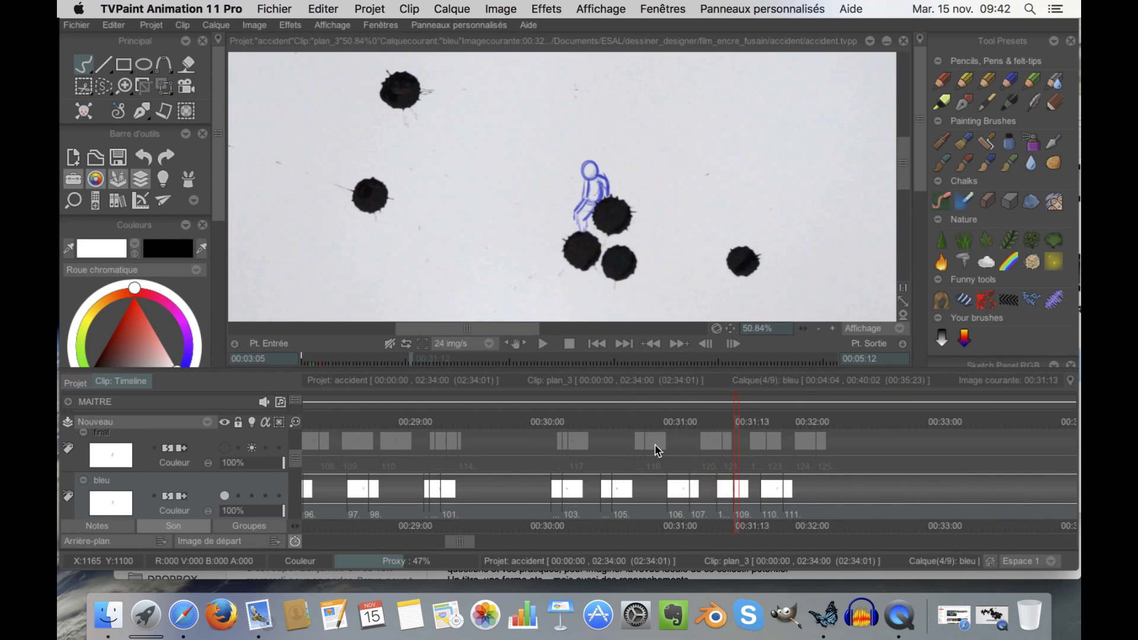
# - Step on through drawings 109 to 111 up to 00:32:03 to examine the end of the sitting movement
pyautogui.press('Right')
pyautogui.press('Right')
pyautogui.press('Right')
pyautogui.press('Right')
pyautogui.press('Right')
pyautogui.press('Right')
pyautogui.press('Right')
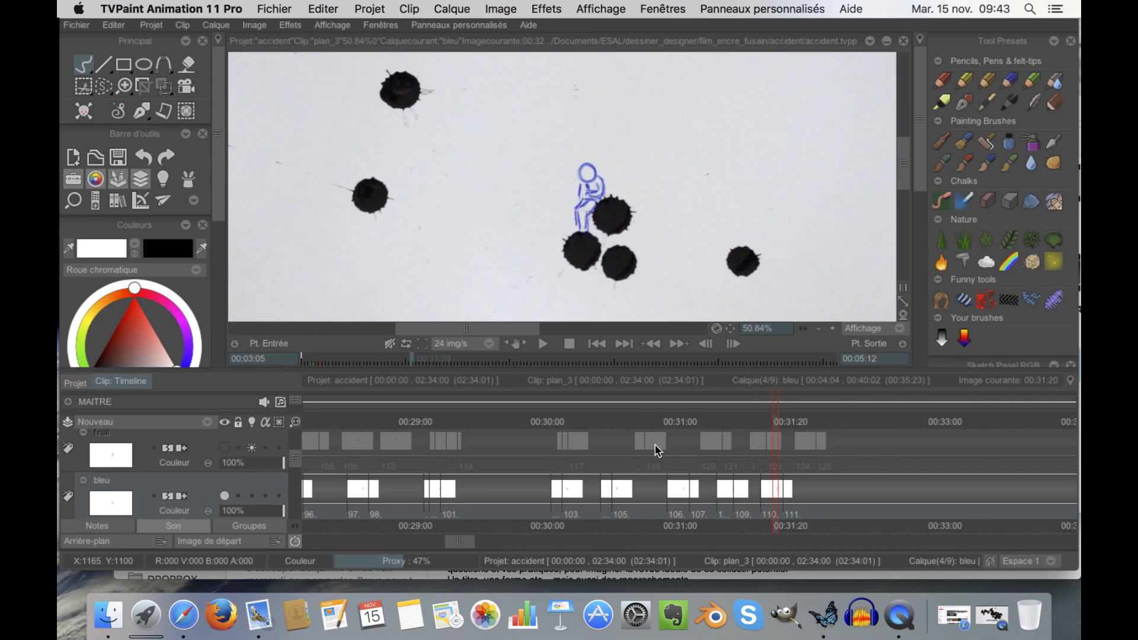
pyautogui.press('Right')
pyautogui.press('Right')
pyautogui.press('Right')
pyautogui.press('Right')
pyautogui.press('Right')
pyautogui.press('Right')
pyautogui.press('Right')
pyautogui.press('Right')
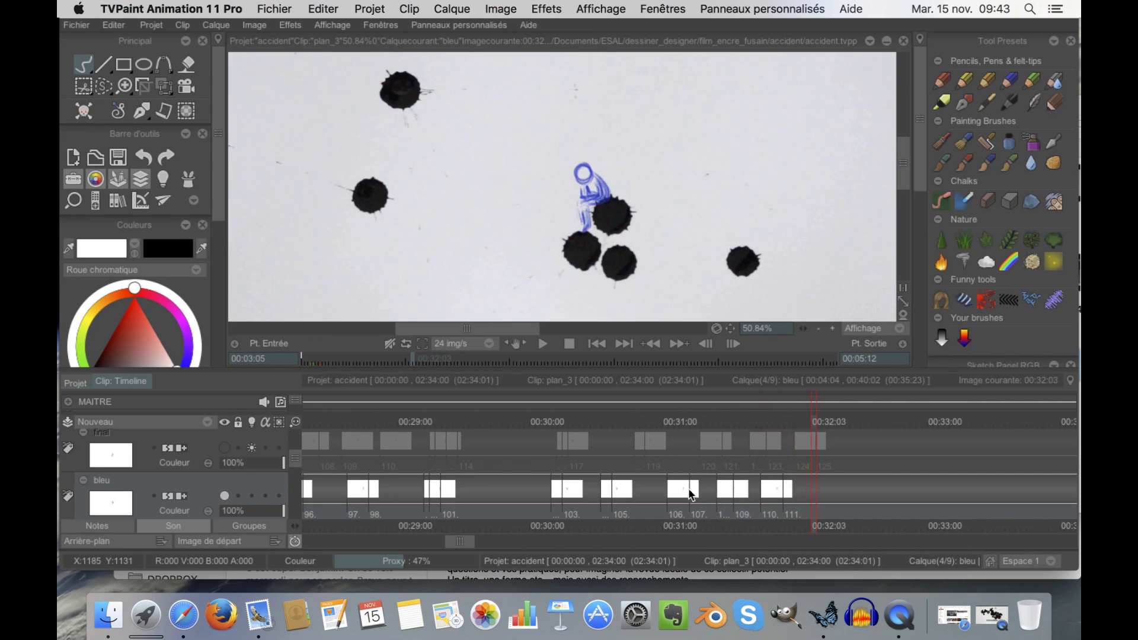
# - Advance to 00:32:13 and play the held seated pose from there
pyautogui.press('Right')
pyautogui.press('Right')
pyautogui.press('Right')
pyautogui.press('Right')
pyautogui.scroll(-3, 691, 475)
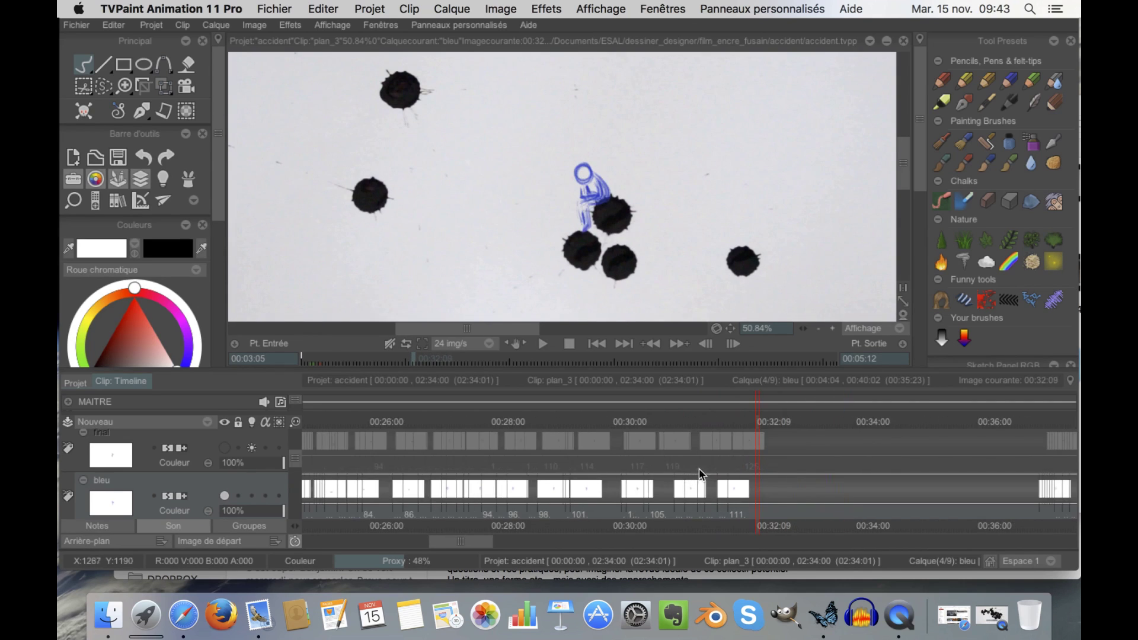
pyautogui.scroll(1, 749, 475)
pyautogui.moveTo(769, 476); pyautogui.dragTo(560, 467)
pyautogui.click(916, 425)
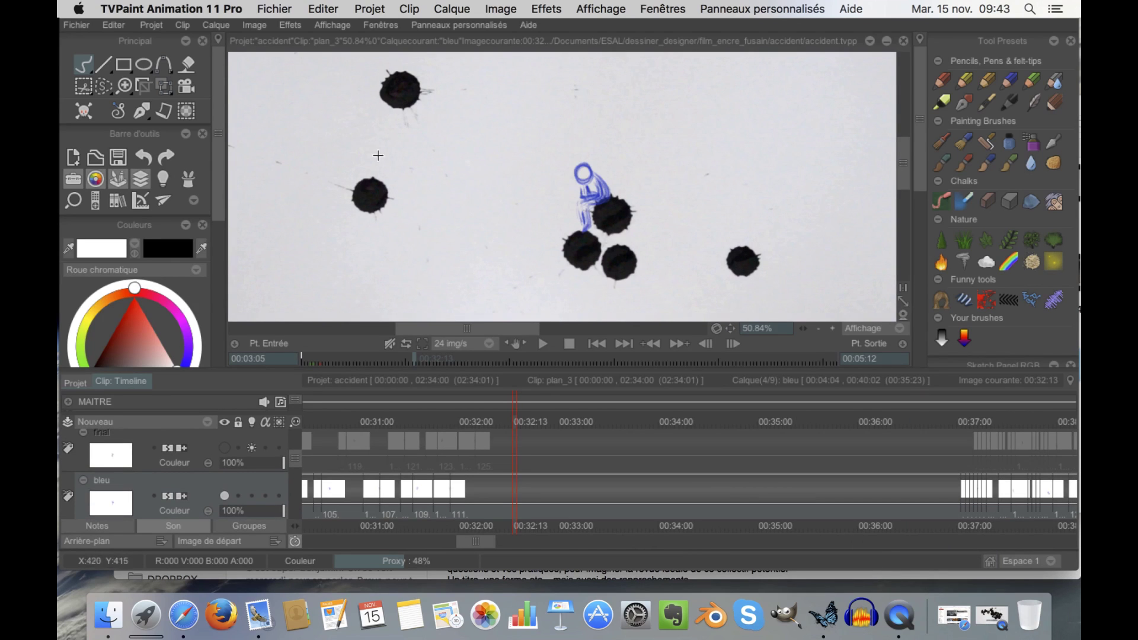
pyautogui.press('Return')
pyautogui.press('Return')
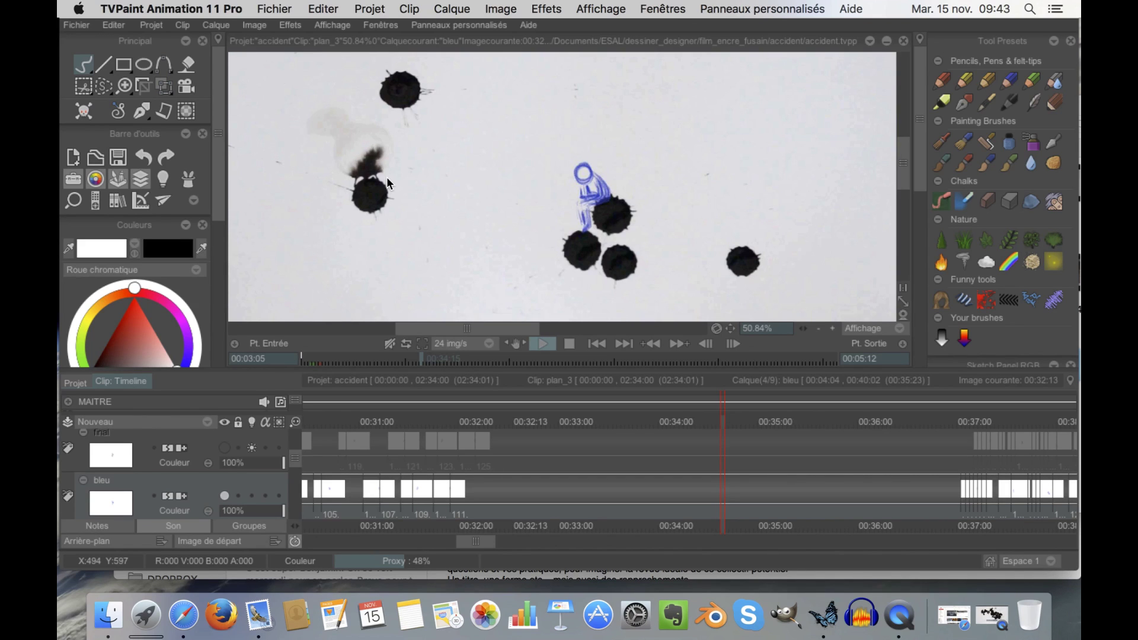
# - Go to just before 00:36:21 and step to 00:37:03 to compare the seated pose with the figure's reaction to the falling ink
pyautogui.click(942, 421)
pyautogui.click(941, 431)
pyautogui.press('Right')
pyautogui.press('Right')
pyautogui.press('Right')
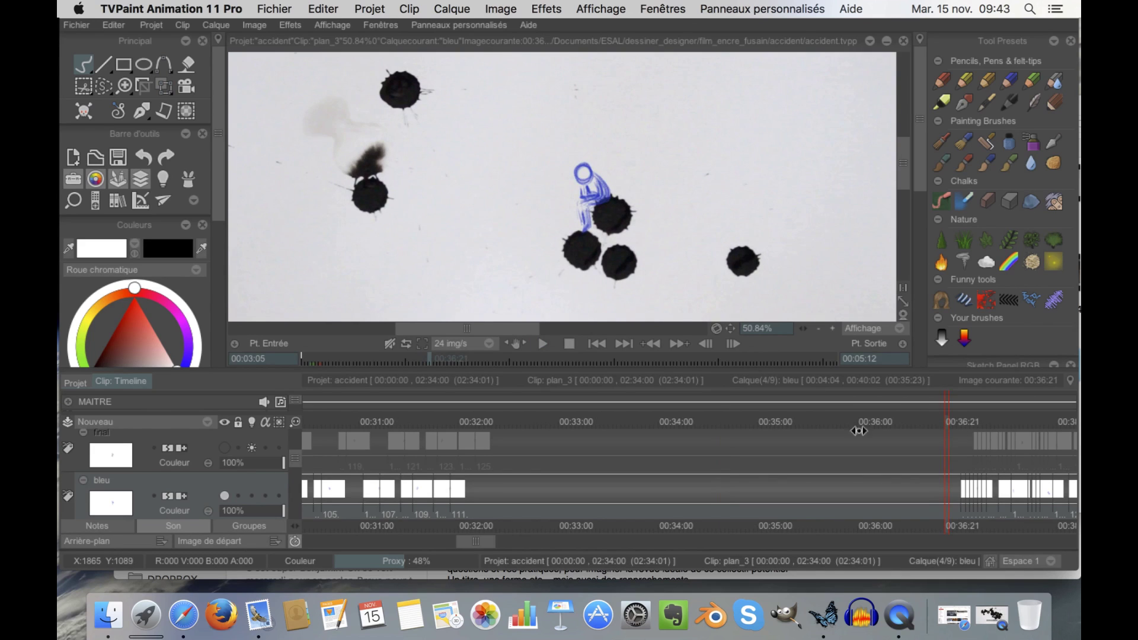
pyautogui.press('Right')
pyautogui.press('Right')
pyautogui.press('Right')
pyautogui.scroll(-3, 748, 475)
pyautogui.scroll(2, 757, 475)
pyautogui.hscroll(2, 508, 489)
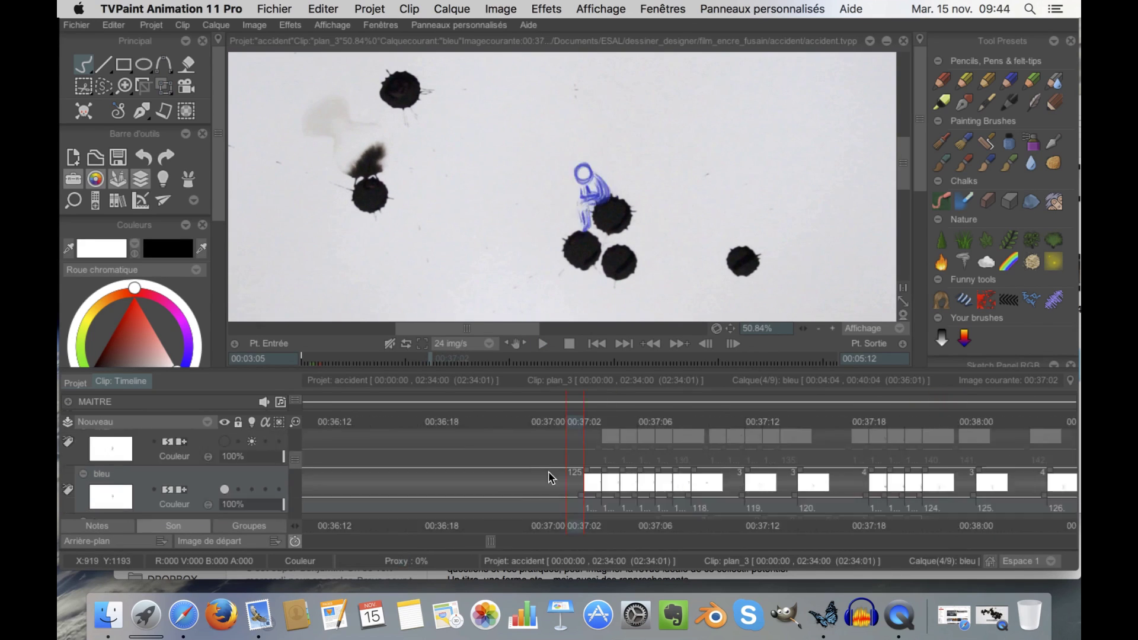
pyautogui.press('Right')
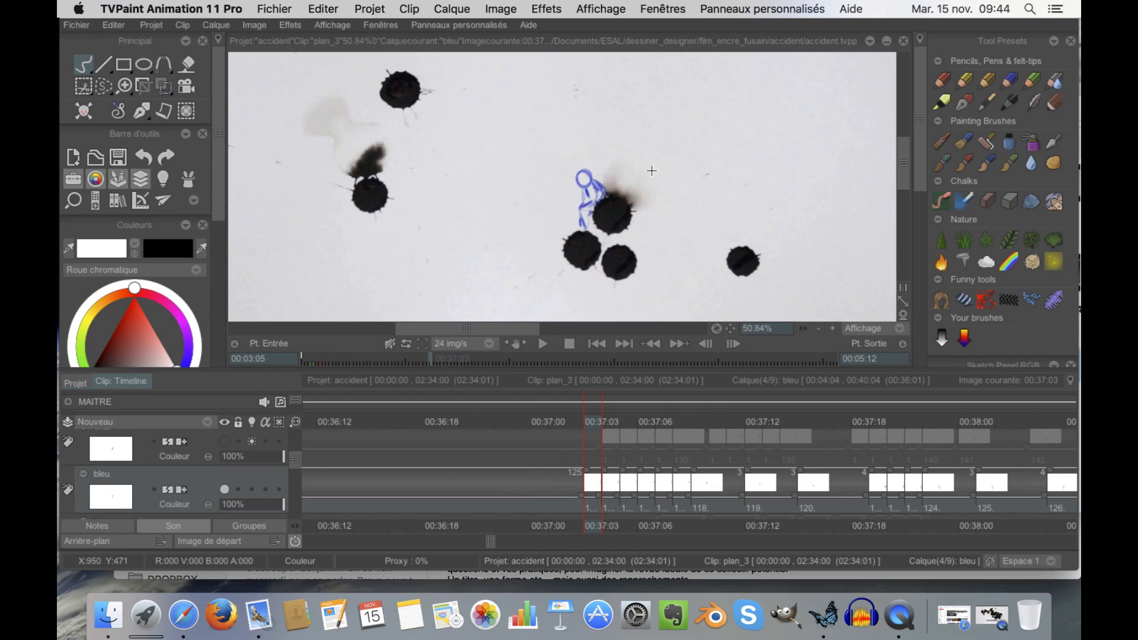
pyautogui.press('Left')
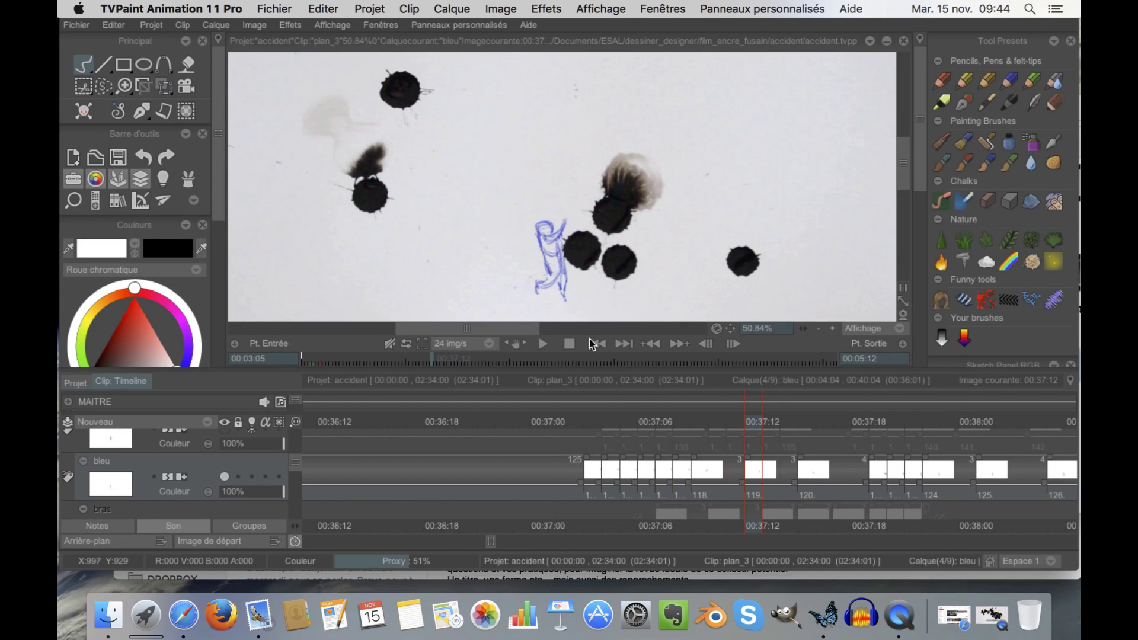
# - Follow the figure's fall and hanging drawings from 00:37:12 to past 00:40:00, where the bleu layer ends
pyautogui.scroll(-3, 555, 259)
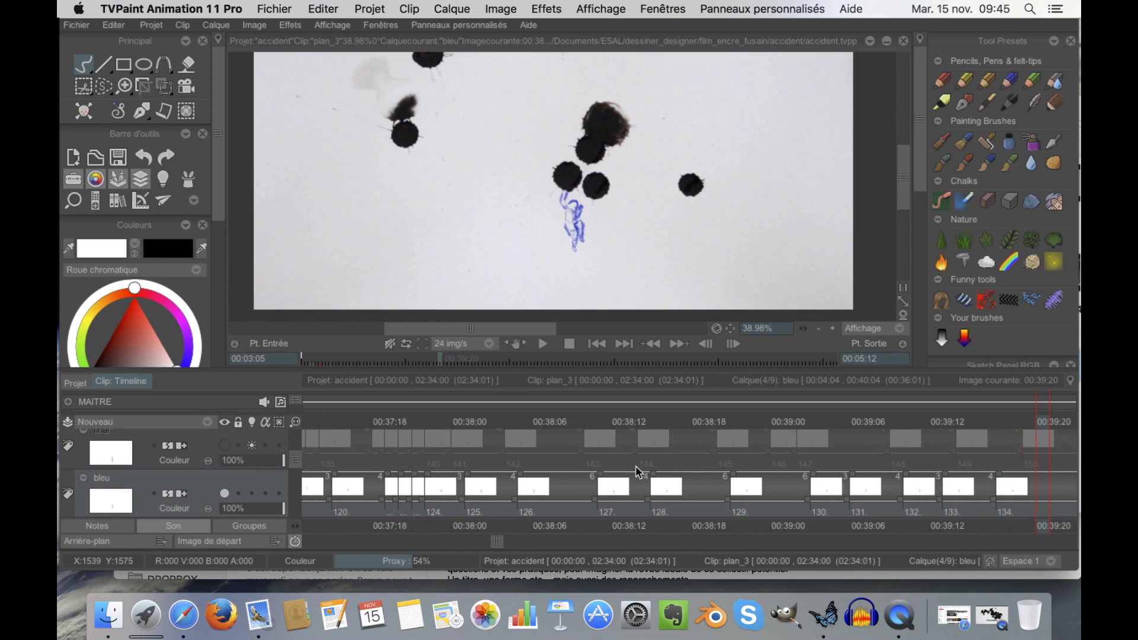
pyautogui.scroll(-3, 715, 471)
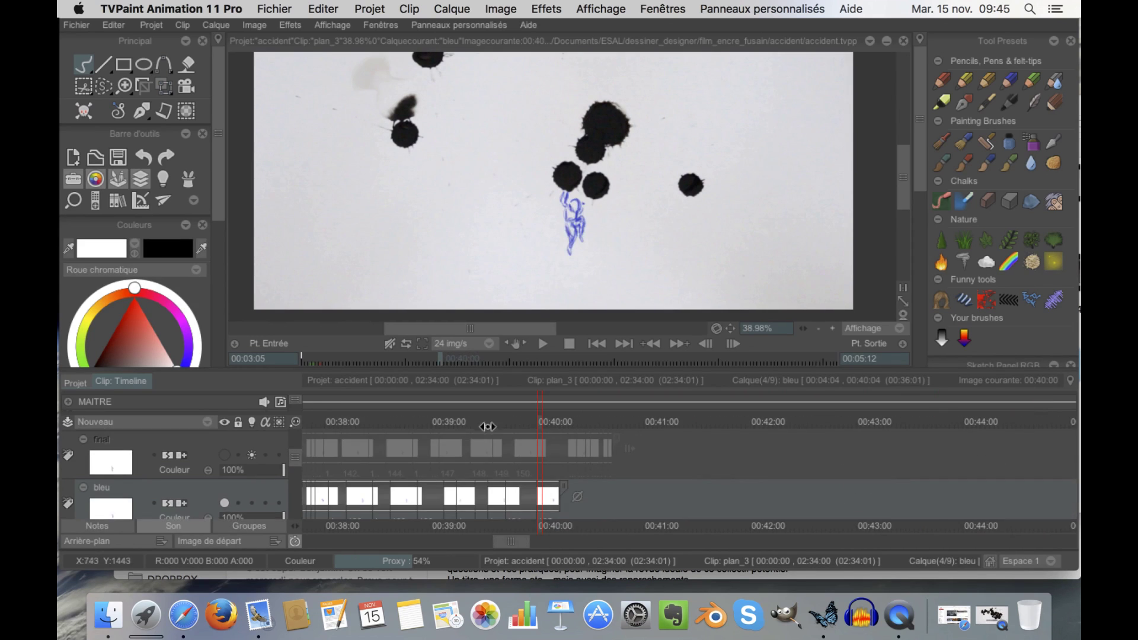
pyautogui.press('Right')
pyautogui.press('Right')
pyautogui.press('Right')
pyautogui.press('Right')
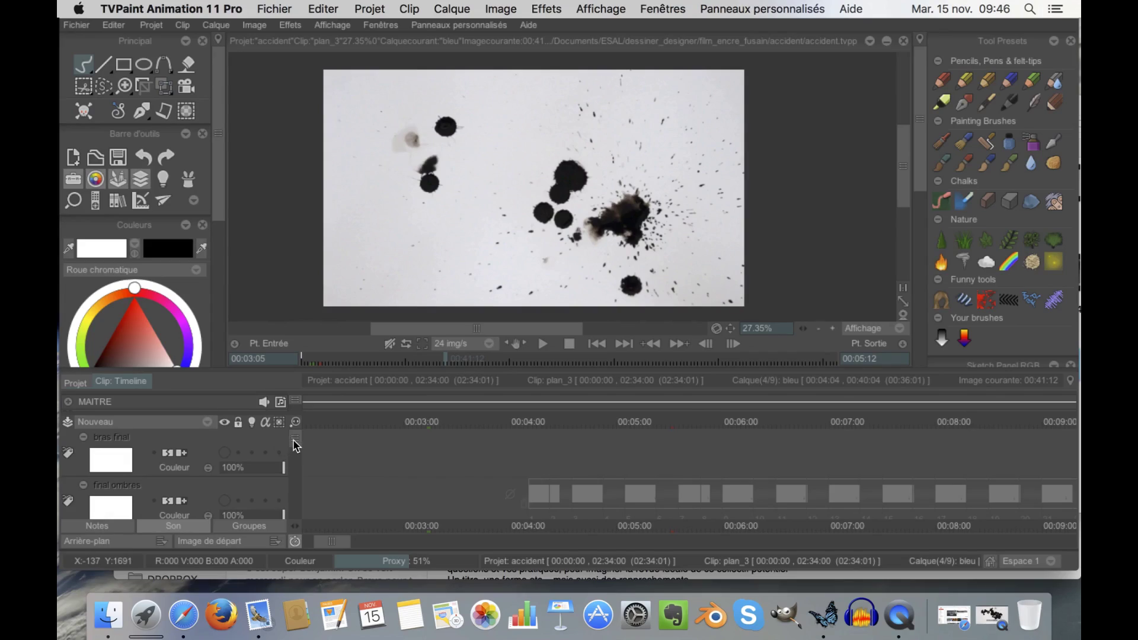
# - Show the bras final and final ombres layers, hide bleu, and make final ombres current at 00:04:05
pyautogui.scroll(-2, 294, 446)
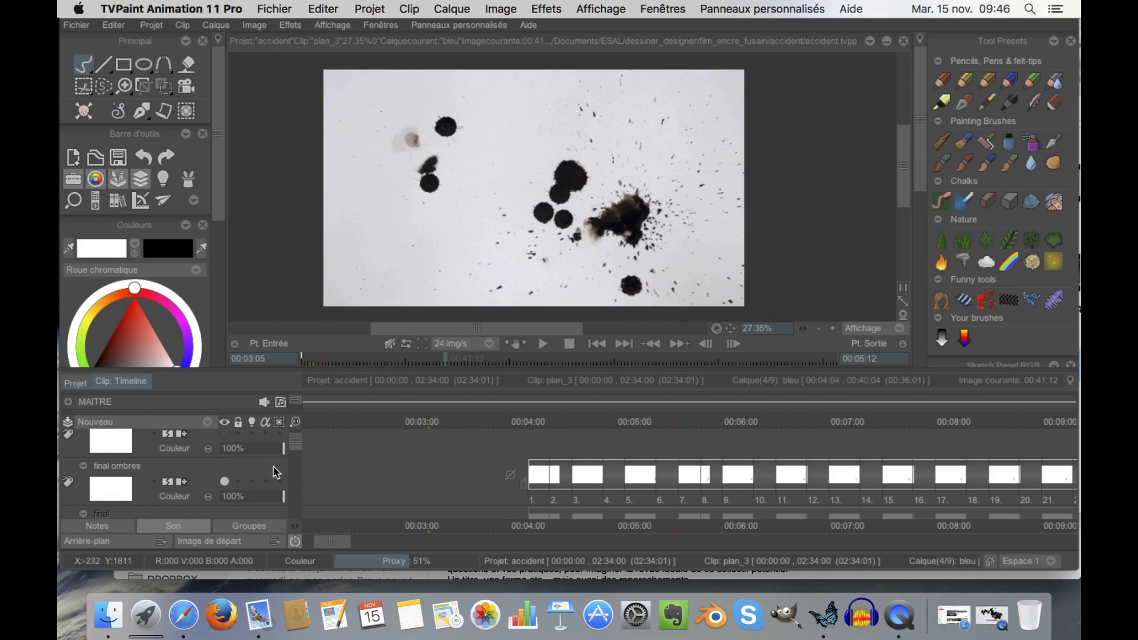
pyautogui.scroll(2, 297, 450)
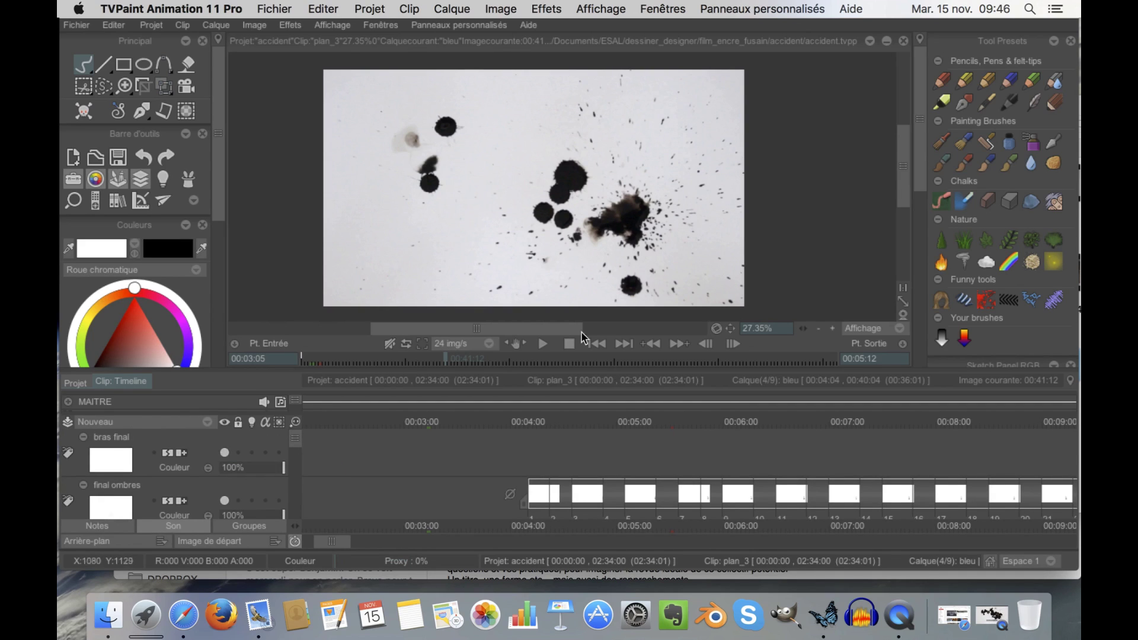
pyautogui.click(534, 425)
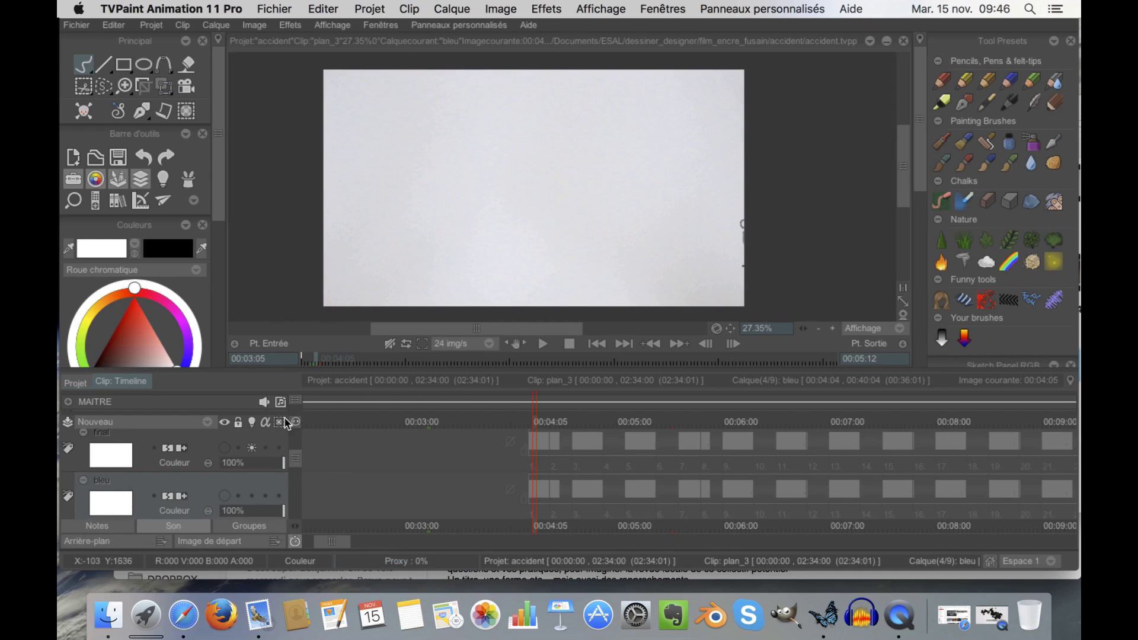
pyautogui.press('Up')
pyautogui.press('Up')
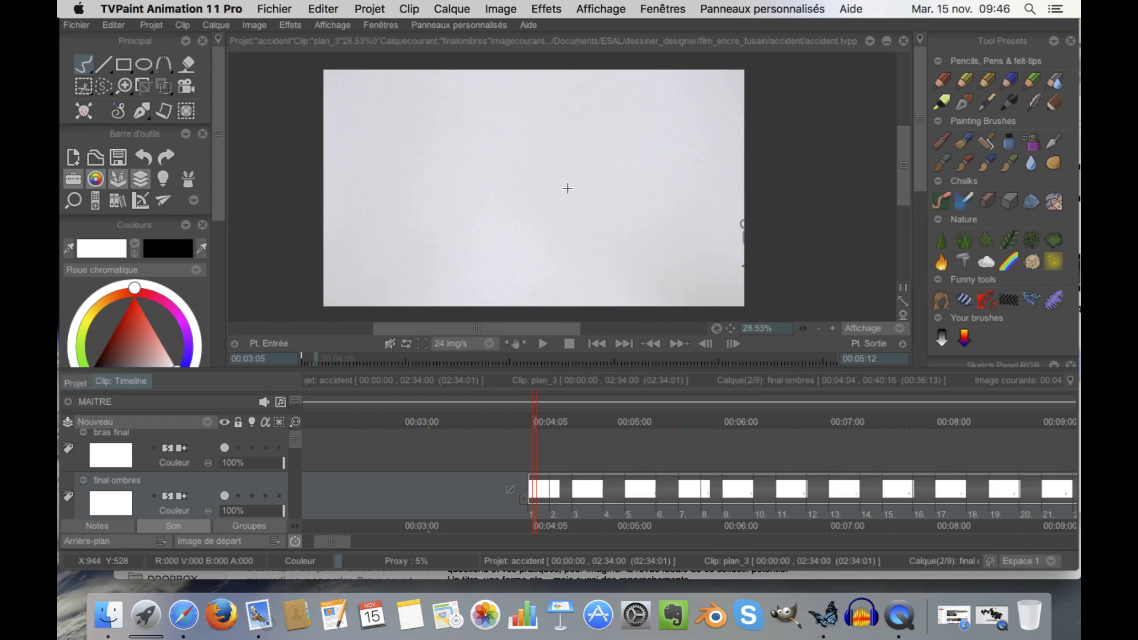
pyautogui.scroll(3, 539, 187)
pyautogui.moveTo(498, 231); pyautogui.dragTo(452, 221)
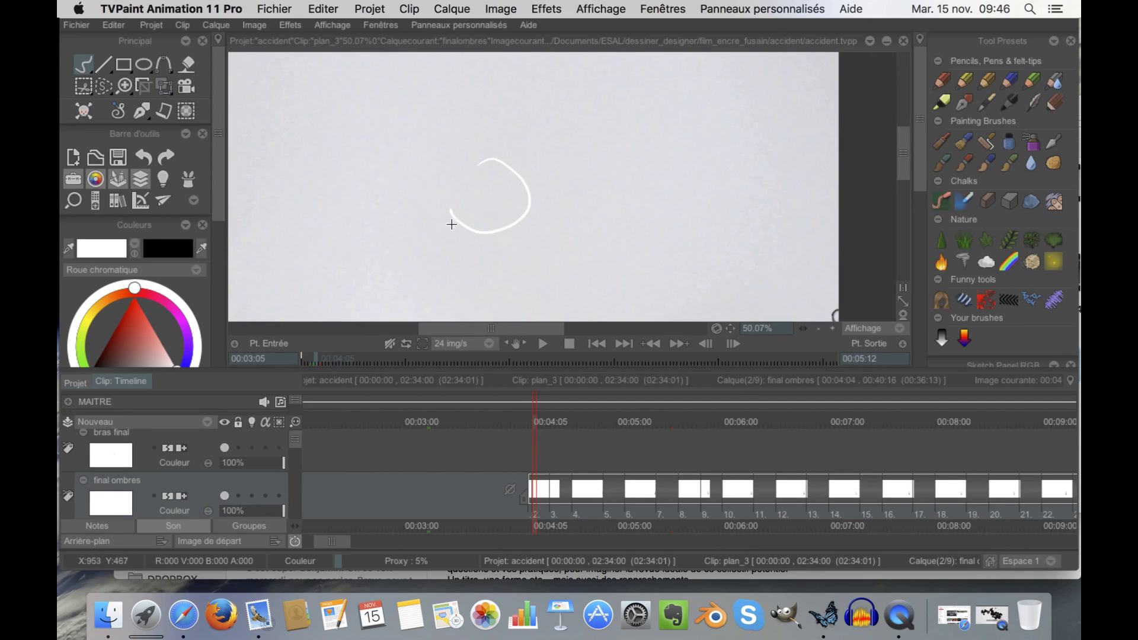
pyautogui.hotkey('ctrl', 'z')
# - Set the drawing colour to black and try the second pencil preset with a wavy freehand stroke on final ombres
pyautogui.scroll(-5, 205, 244)
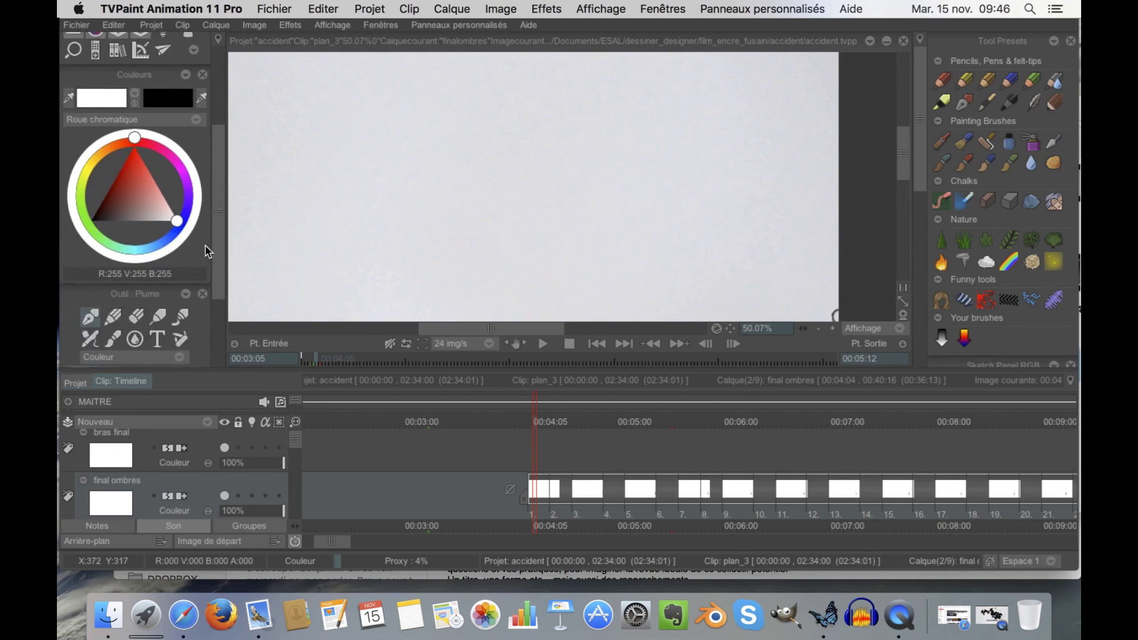
pyautogui.click(157, 154)
pyautogui.moveTo(157, 155); pyautogui.dragTo(91, 187)
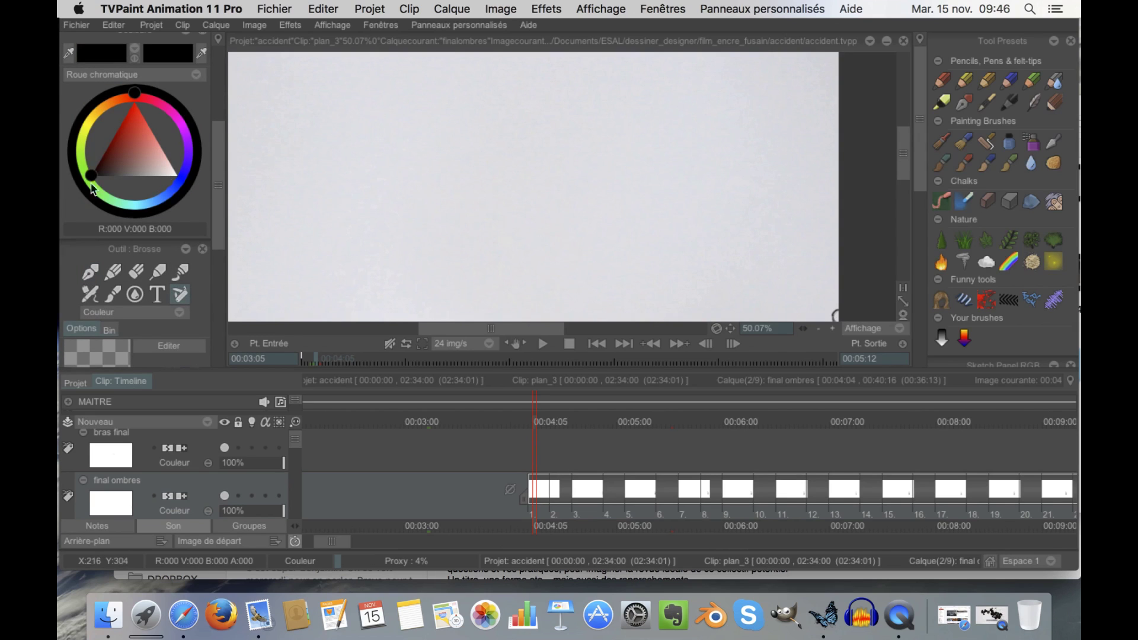
pyautogui.click(953, 85)
pyautogui.moveTo(505, 142)
pyautogui.mouseDown()
pyautogui.moveTo(593, 153)
pyautogui.moveTo(636, 130)
pyautogui.mouseUp()
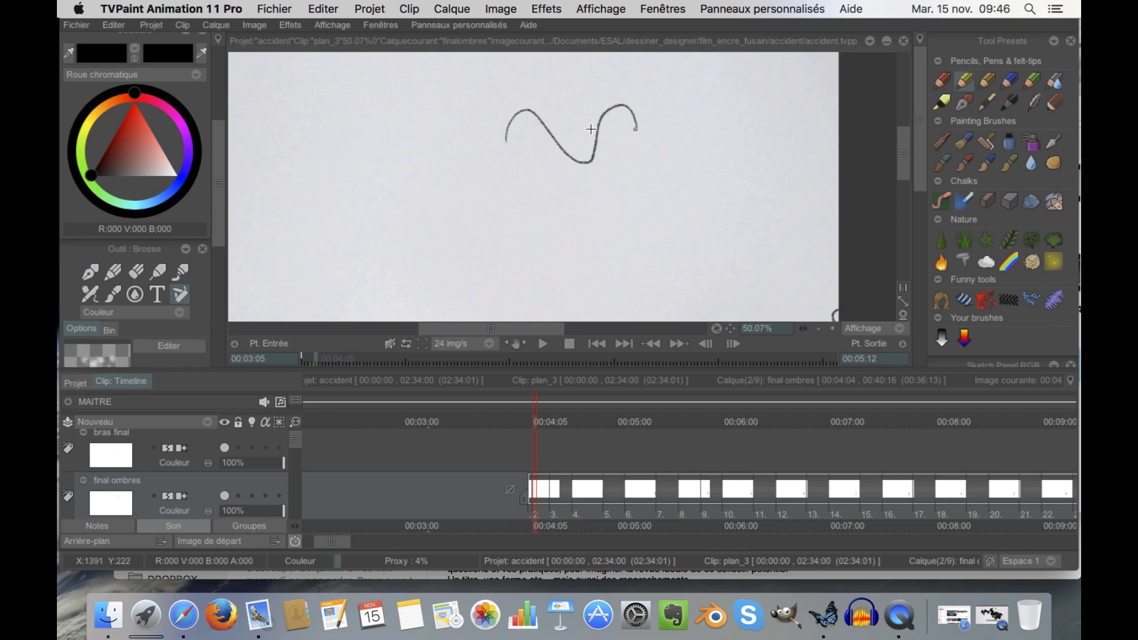
# - Set the pencil brush size to 60.40%, draw freehand test strokes, and undo the test strokes
pyautogui.moveTo(221, 192); pyautogui.dragTo(211, 249)
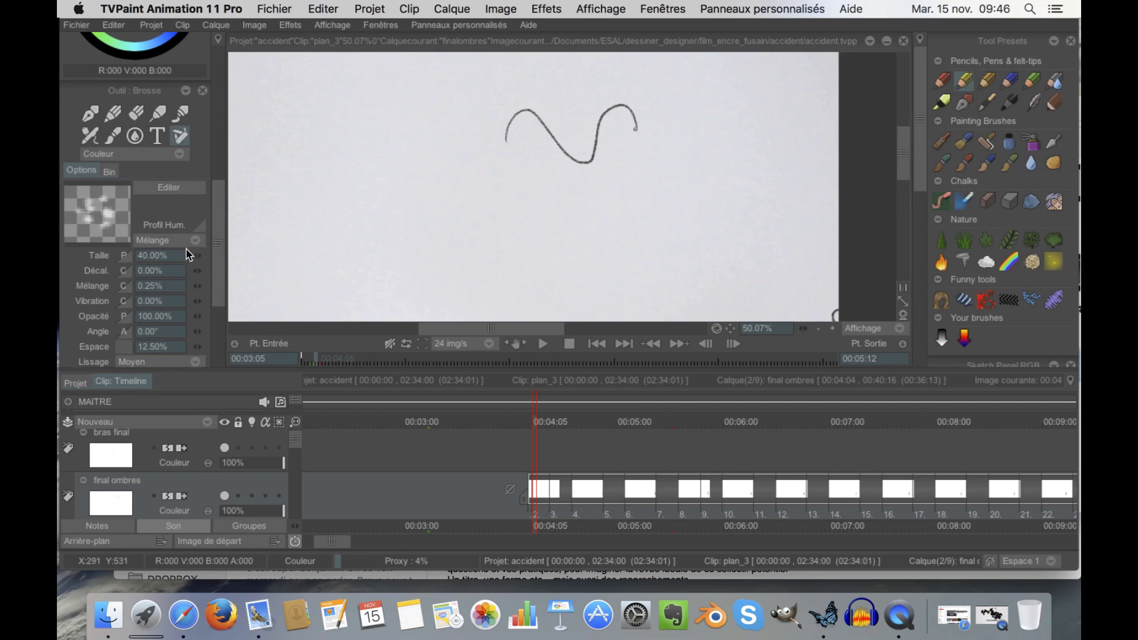
pyautogui.moveTo(407, 240)
pyautogui.mouseDown()
pyautogui.moveTo(426, 194)
pyautogui.moveTo(534, 214)
pyautogui.moveTo(522, 205)
pyautogui.mouseUp()
pyautogui.scroll(5, 459, 196)
pyautogui.scroll(1, 452, 214)
pyautogui.moveTo(460, 227)
pyautogui.mouseDown()
pyautogui.moveTo(529, 217)
pyautogui.moveTo(458, 122)
pyautogui.moveTo(512, 114)
pyautogui.moveTo(646, 179)
pyautogui.moveTo(418, 178)
pyautogui.moveTo(382, 134)
pyautogui.moveTo(448, 163)
pyautogui.moveTo(422, 172)
pyautogui.moveTo(493, 189)
pyautogui.mouseUp()
pyautogui.press('super+z')
pyautogui.press('super+z')
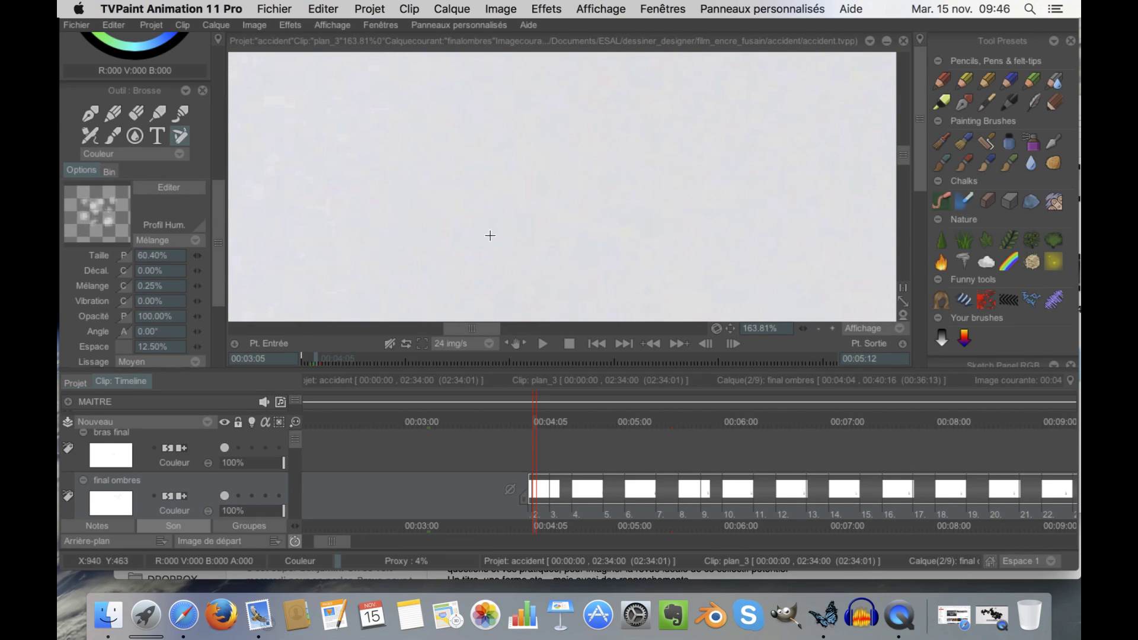
# - Play the final shaded figure animation from 00:04:05 with the whole image in view
pyautogui.scroll(-9, 572, 188)
pyautogui.press('Return')
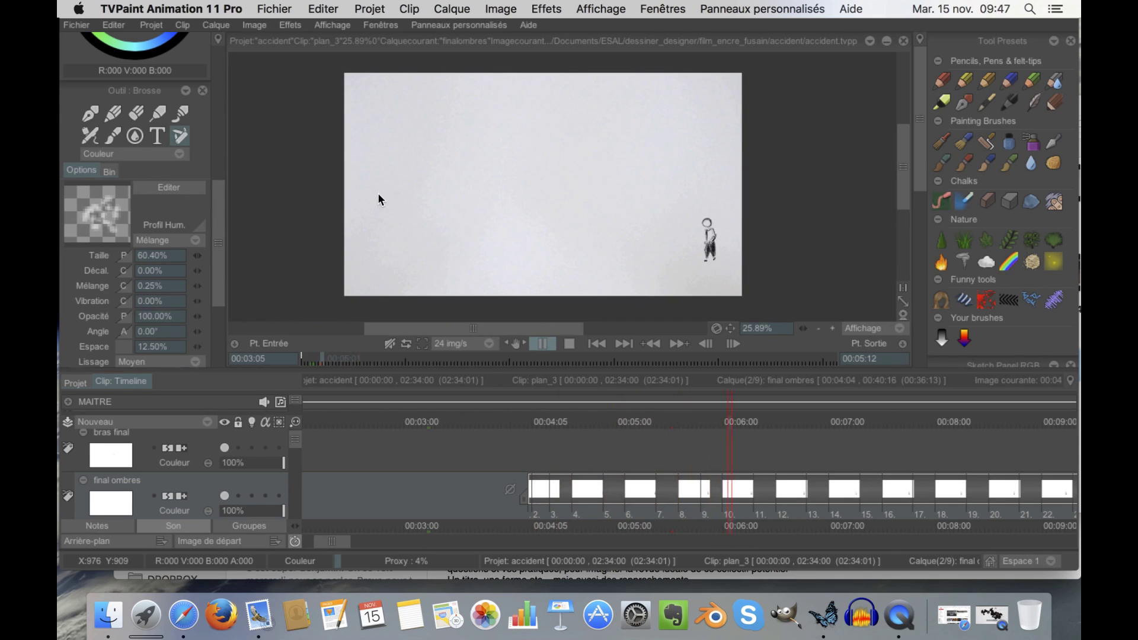
# - Continue playing the shaded figure animation on final ombres from 00:07:13
pyautogui.press('Return')
pyautogui.scroll(-2, 565, 460)
pyautogui.scroll(-3, 585, 454)
pyautogui.press('Return')
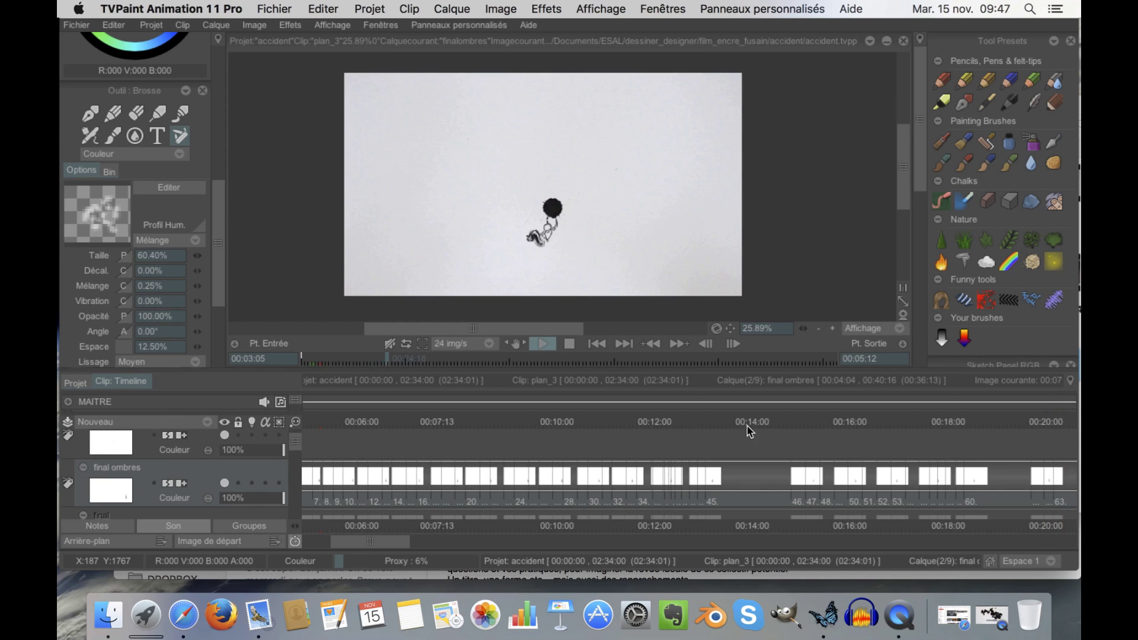
# - Go to 00:23:23 on final ombres and step through the figure's jump frame by frame to 00:24:14
pyautogui.click(638, 475)
pyautogui.scroll(-2, 657, 467)
pyautogui.moveTo(559, 468); pyautogui.dragTo(277, 454)
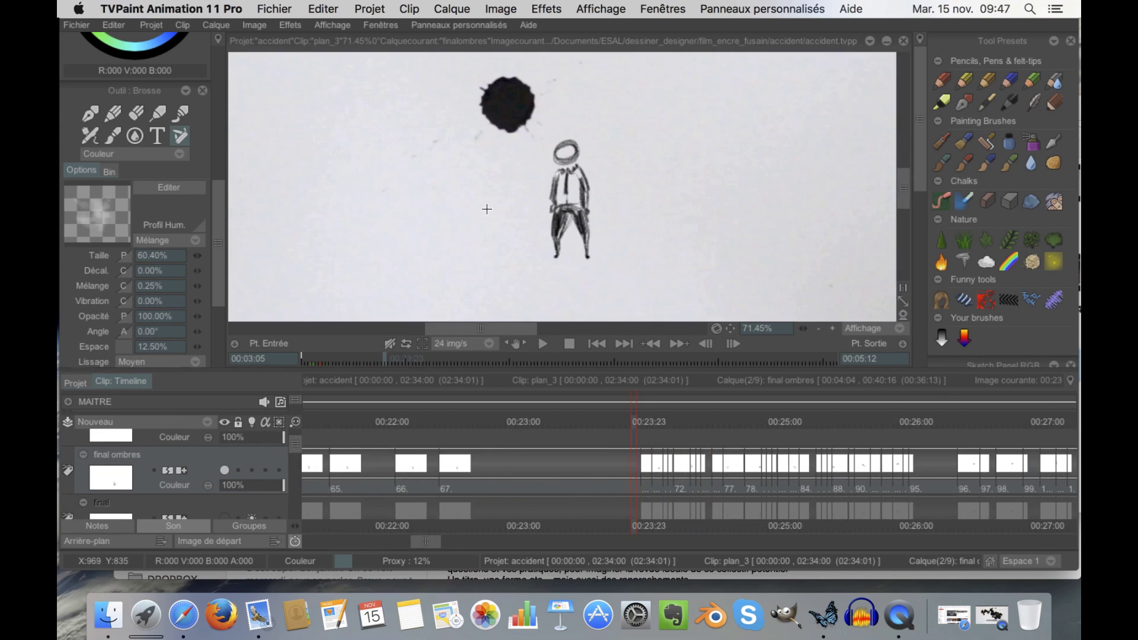
pyautogui.press('Right')
pyautogui.press('Right')
pyautogui.press('Right')
pyautogui.press('Right')
pyautogui.press('Right')
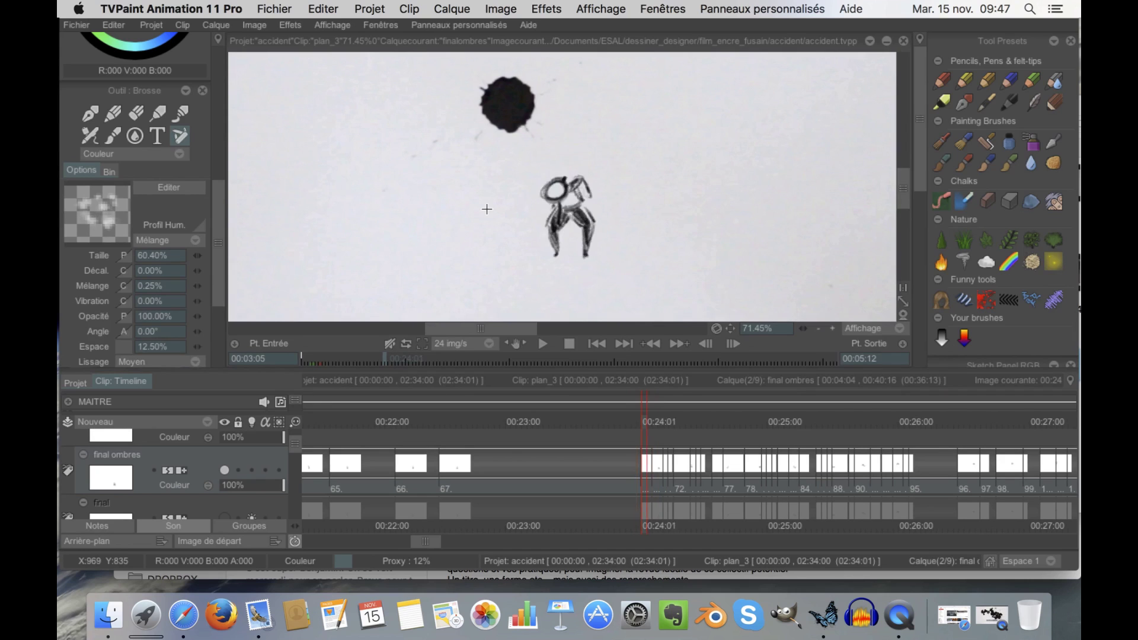
pyautogui.press('Right')
pyautogui.press('Right')
pyautogui.press('Right')
pyautogui.press('Right')
pyautogui.press('Right')
pyautogui.press('Right')
pyautogui.press('Right')
pyautogui.press('Right')
pyautogui.press('Right')
pyautogui.press('Right')
pyautogui.press('Right')
pyautogui.press('Right')
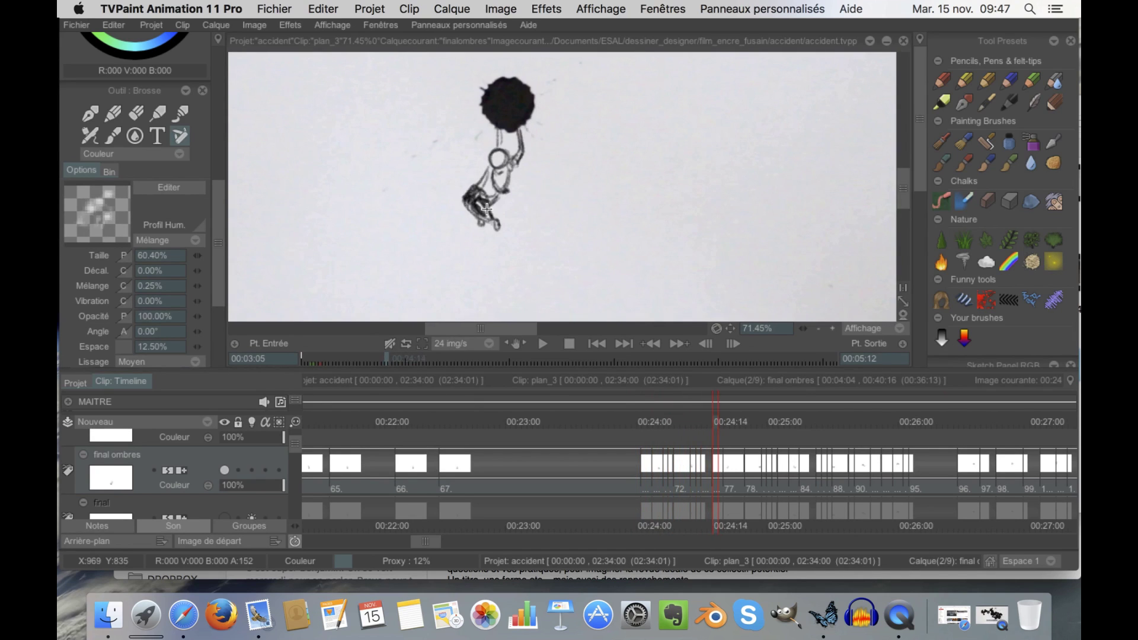
# - Play the figure animation onward from 00:24:19, and again from 00:27:03 with the whole image in view
pyautogui.press('Return')
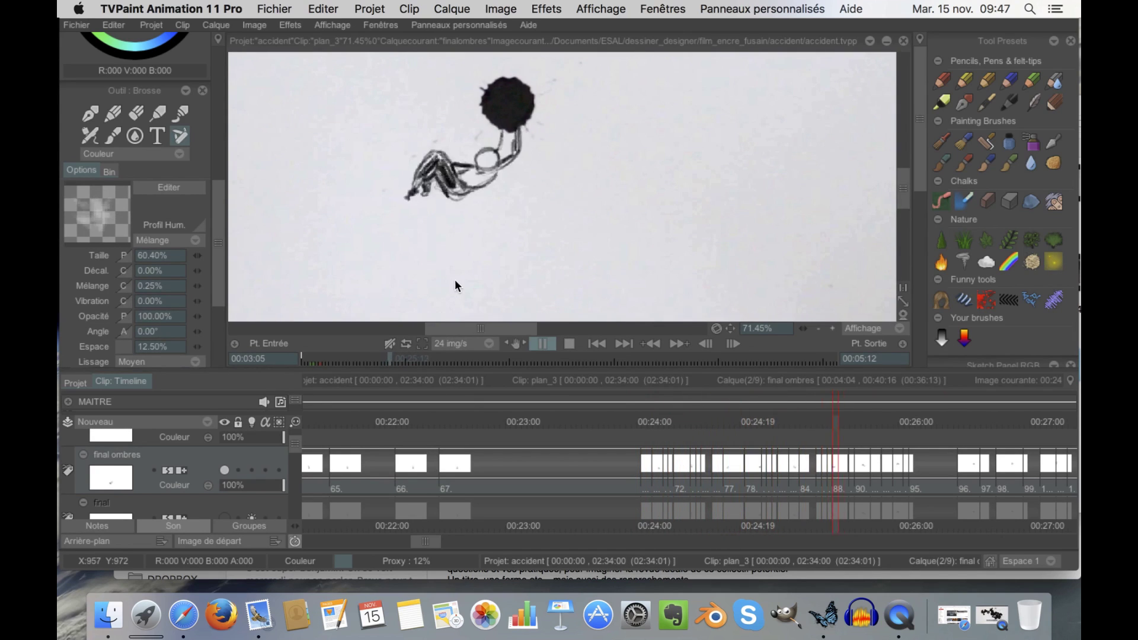
pyautogui.scroll(-2, 473, 226)
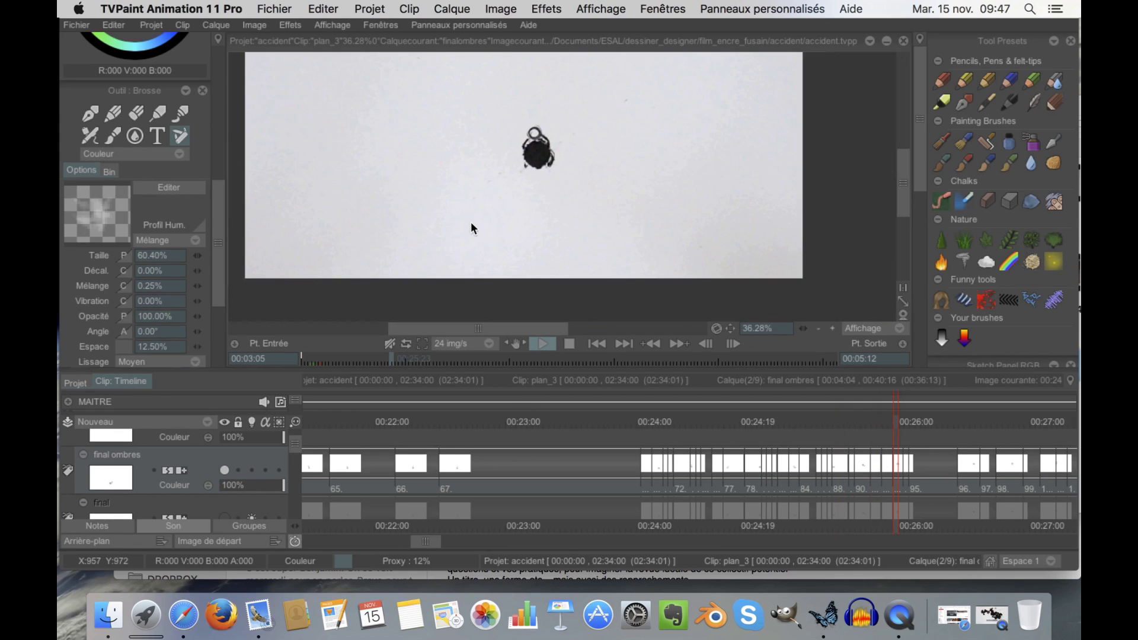
pyautogui.moveTo(593, 450); pyautogui.dragTo(387, 477)
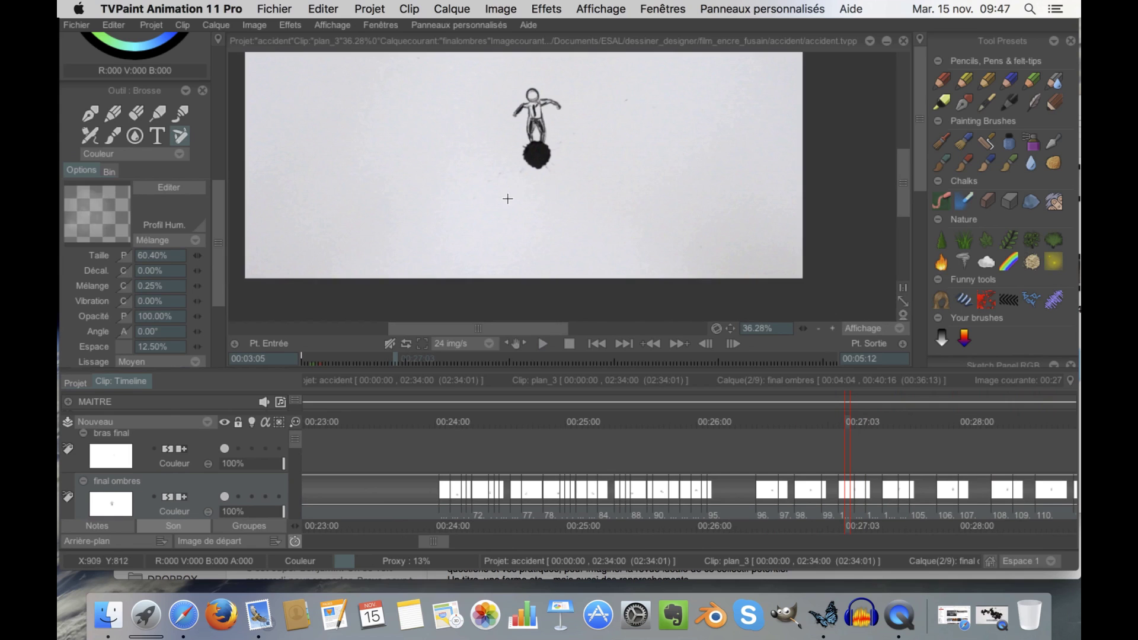
pyautogui.scroll(-1, 504, 178)
pyautogui.press('Return')
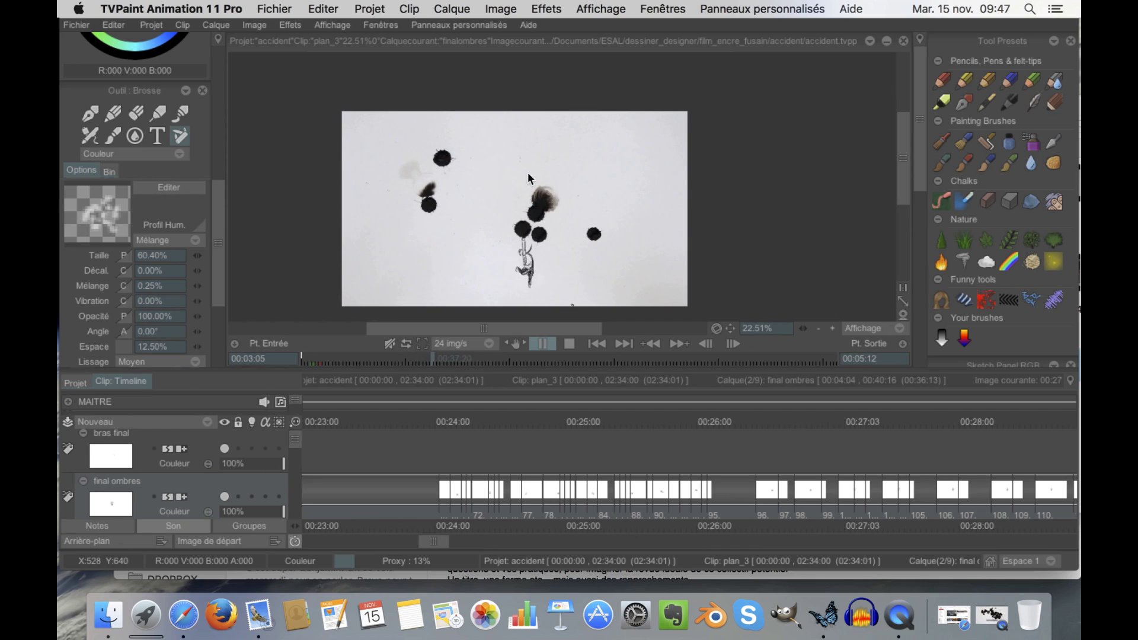
# - Move to 00:36:22, just before the bras final images, and play the figure's fall up close
pyautogui.click(650, 418)
pyautogui.moveTo(714, 424); pyautogui.dragTo(830, 425)
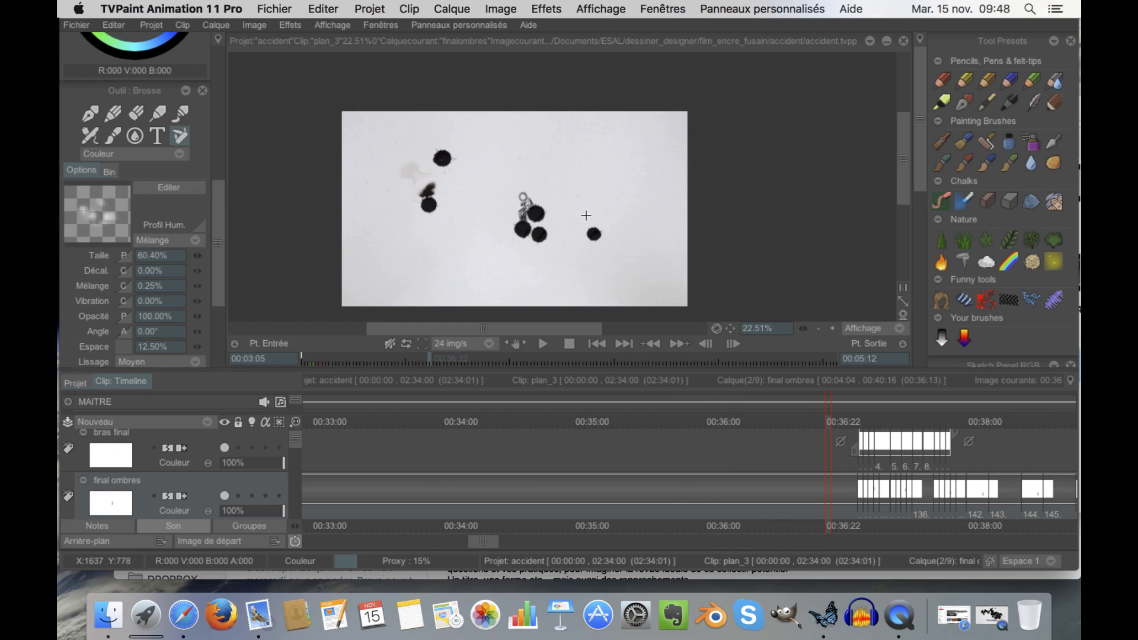
pyautogui.scroll(5, 532, 188)
pyautogui.scroll(1, 531, 187)
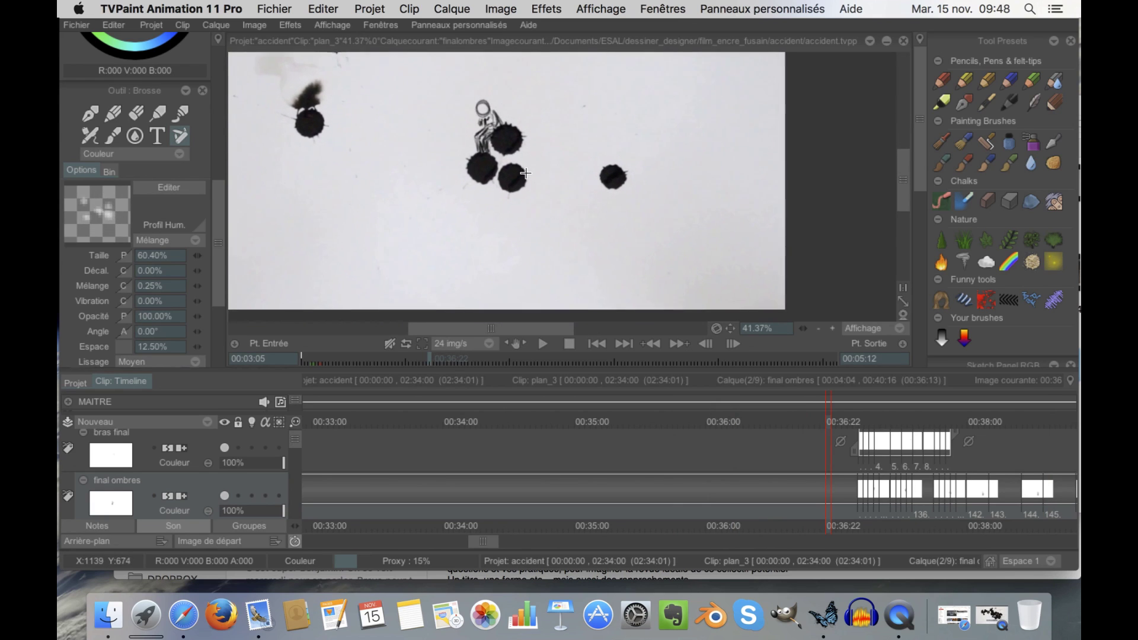
pyautogui.press('space')
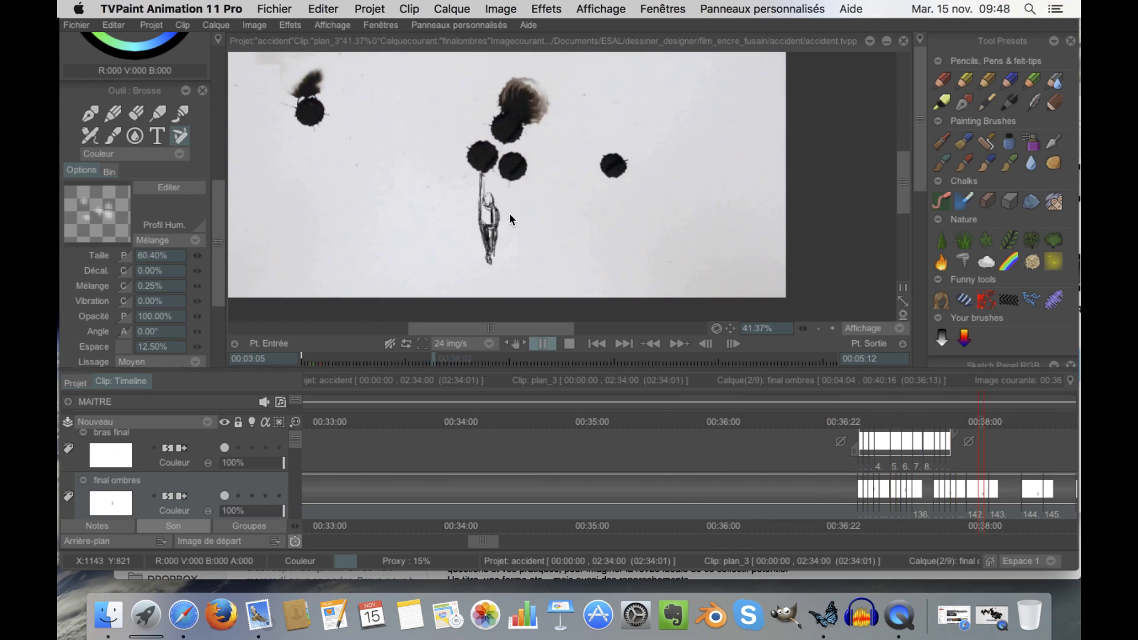
pyautogui.press('space')
# - Step through the bras final and final ombres images frame by frame from about 00:37:00 to 00:38:04
pyautogui.moveTo(857, 417); pyautogui.dragTo(857, 418)
pyautogui.click(848, 428)
pyautogui.press('Right')
pyautogui.press('Right')
pyautogui.press('Right')
pyautogui.press('Right')
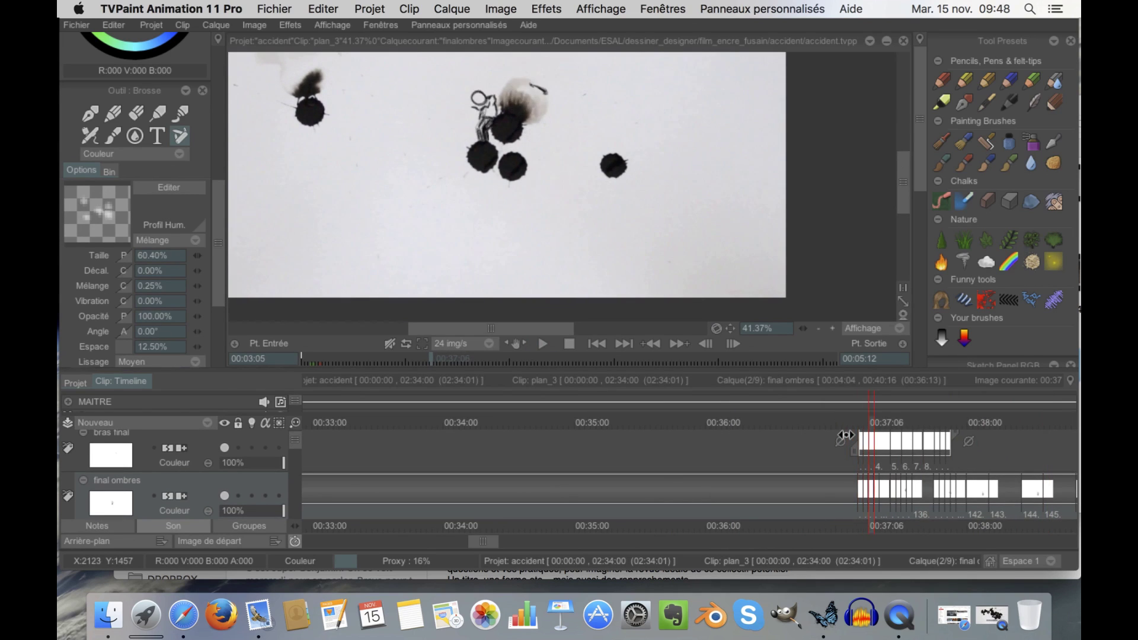
pyautogui.press('Right')
pyautogui.press('Right')
pyautogui.press('Right')
pyautogui.press('Right')
pyautogui.press('Right')
pyautogui.press('Right')
pyautogui.press('Right')
pyautogui.press('Right')
pyautogui.press('Right')
pyautogui.press('Right')
pyautogui.press('Right')
pyautogui.press('Right')
pyautogui.press('Right')
pyautogui.press('Right')
pyautogui.press('Right')
pyautogui.press('Right')
pyautogui.press('Right')
pyautogui.press('Right')
pyautogui.press('Right')
pyautogui.press('Right')
pyautogui.press('Right')
pyautogui.press('Right')
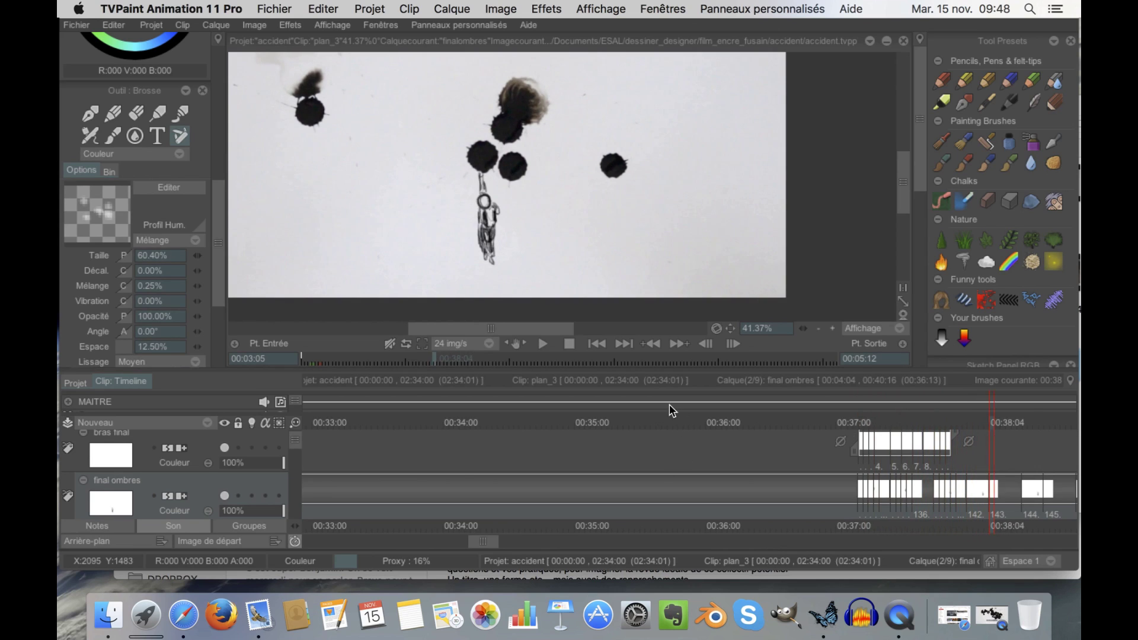
# - Play the hanging-figure sequence from 00:35:20 and continue from 00:38:15 past the end of final ombres
pyautogui.click(688, 421)
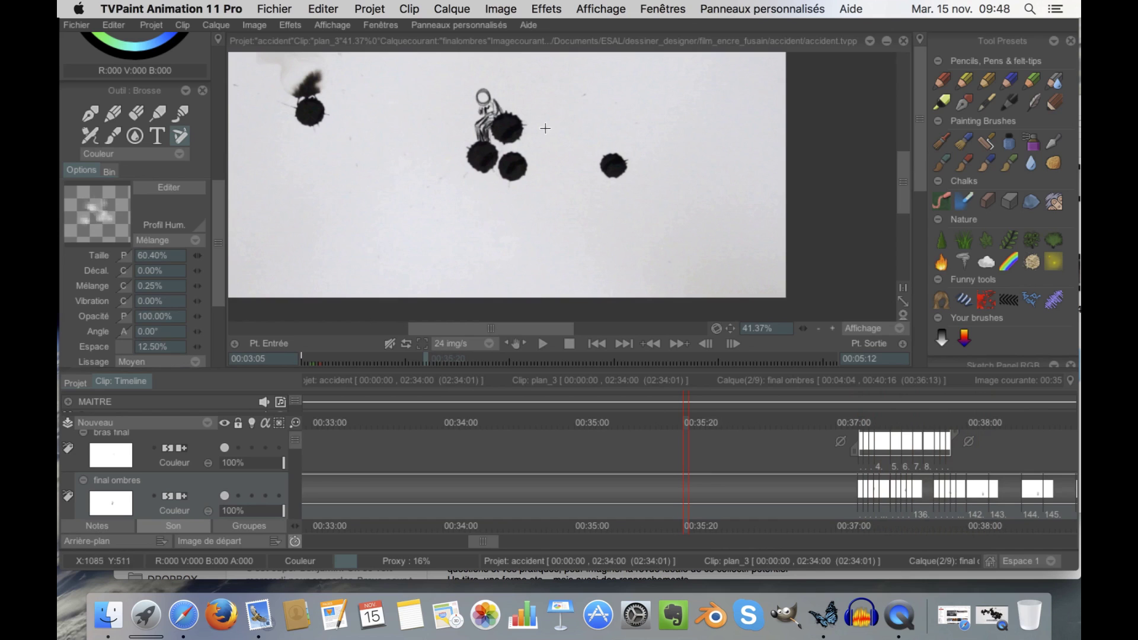
pyautogui.press('Return')
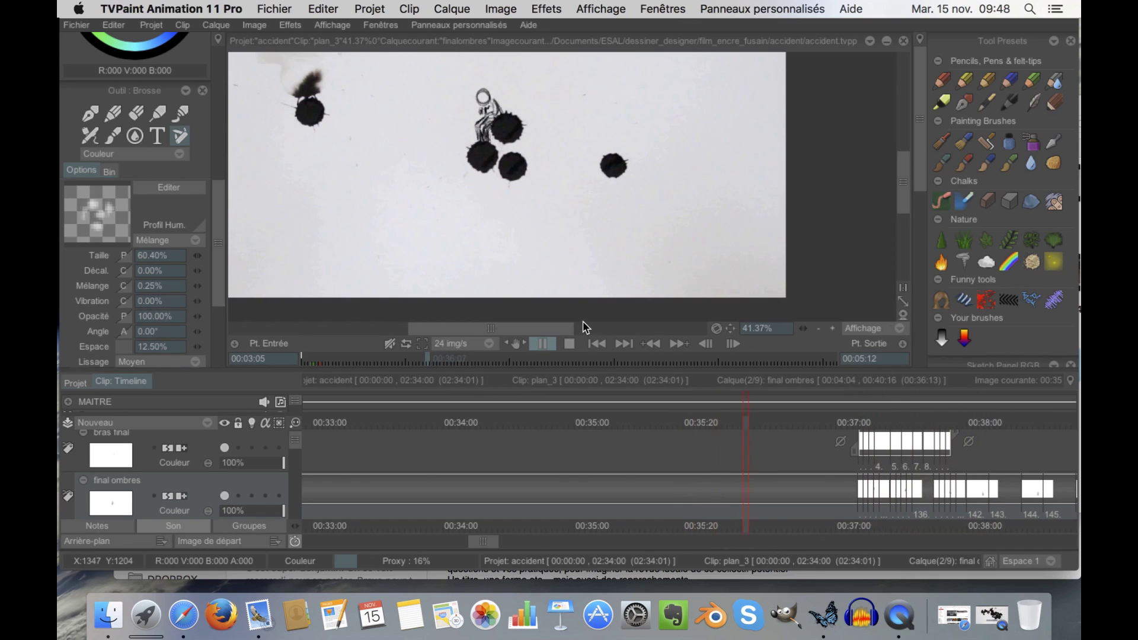
pyautogui.press('Return')
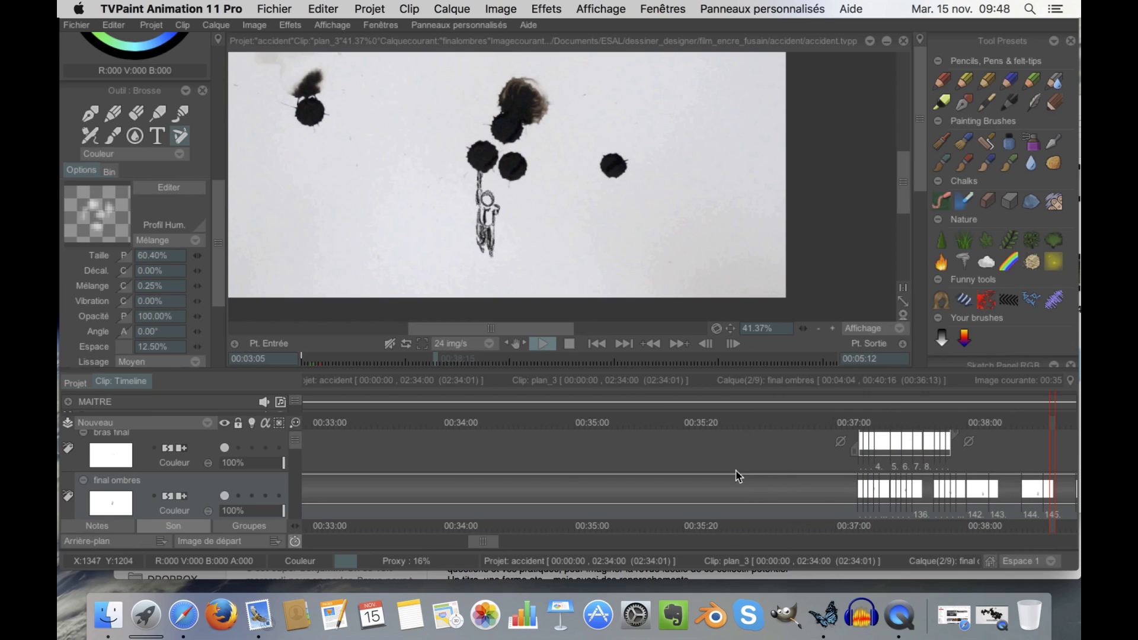
pyautogui.scroll(-4, 680, 457)
pyautogui.press('Return')
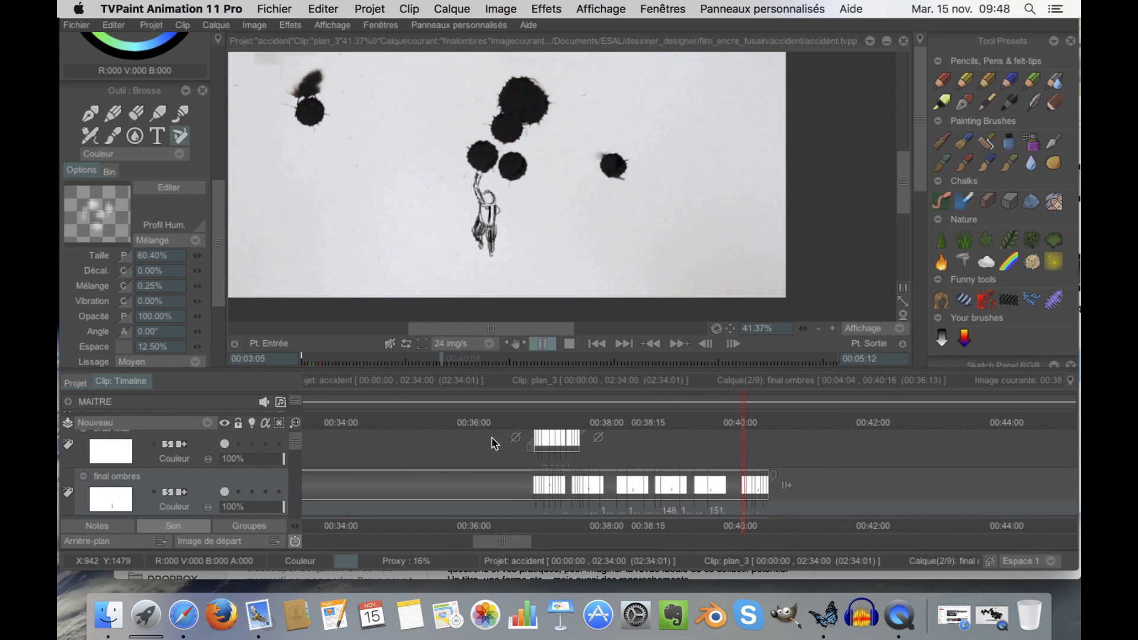
pyautogui.press('Return')
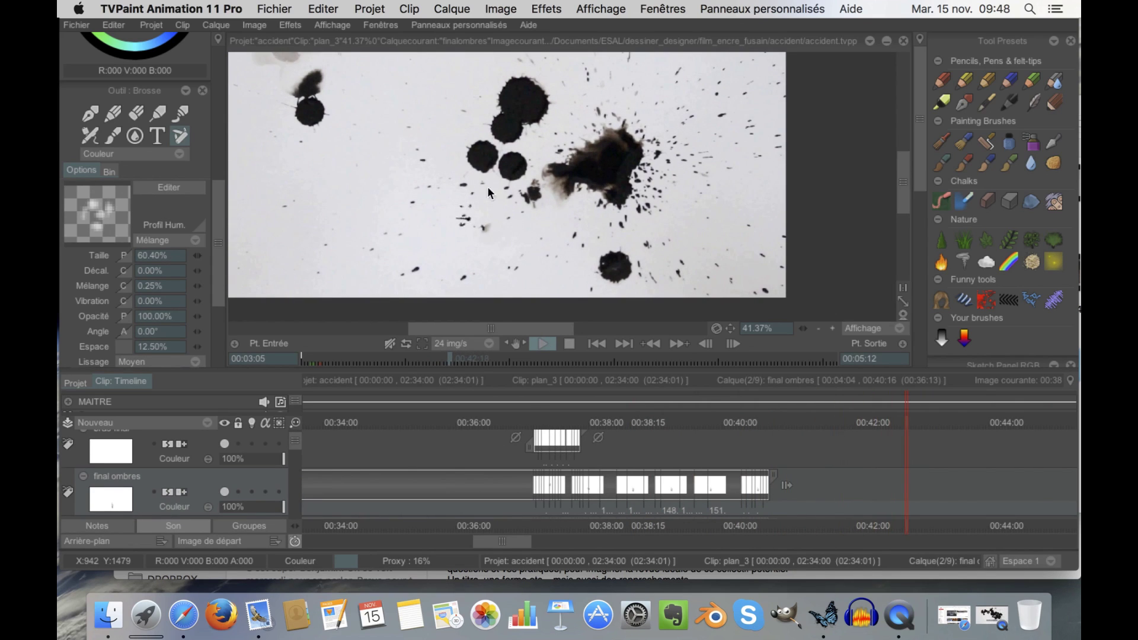
# - Replay the end of the shot from 00:40:05 with a closer view of the ink splash
pyautogui.scroll(5, 488, 186)
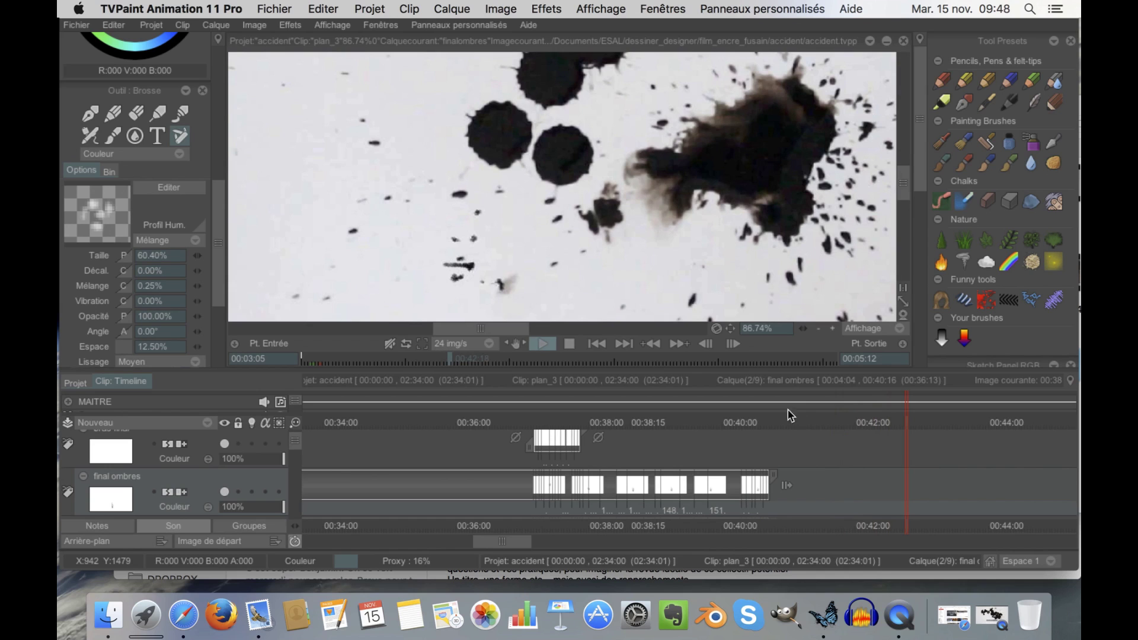
pyautogui.press('Return')
pyautogui.click(800, 423)
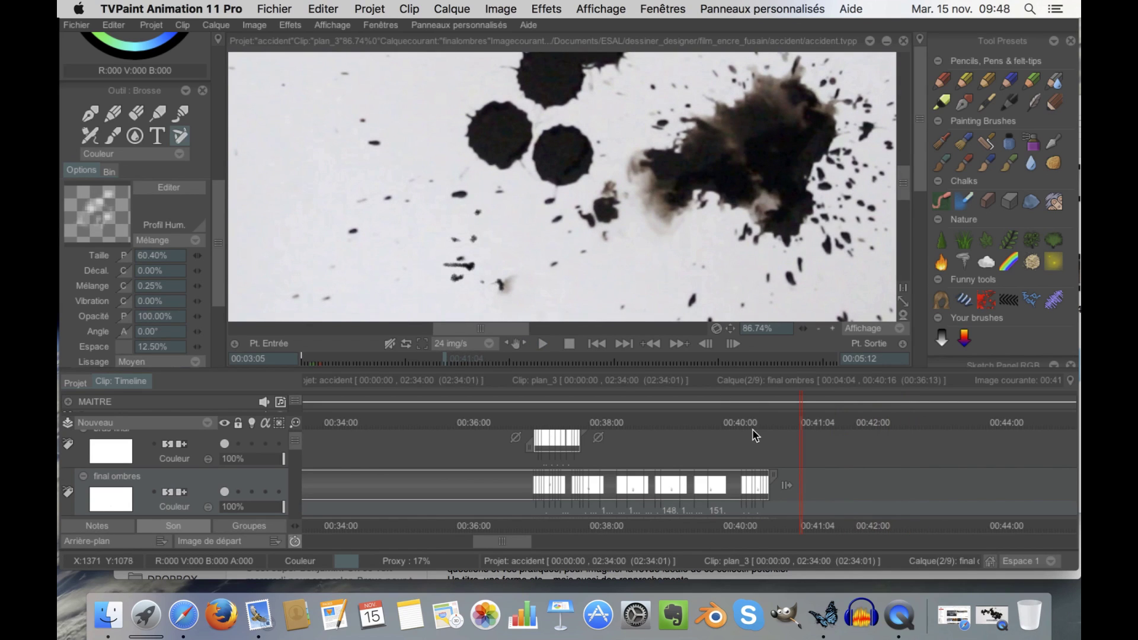
pyautogui.click(741, 426)
pyautogui.press('Return')
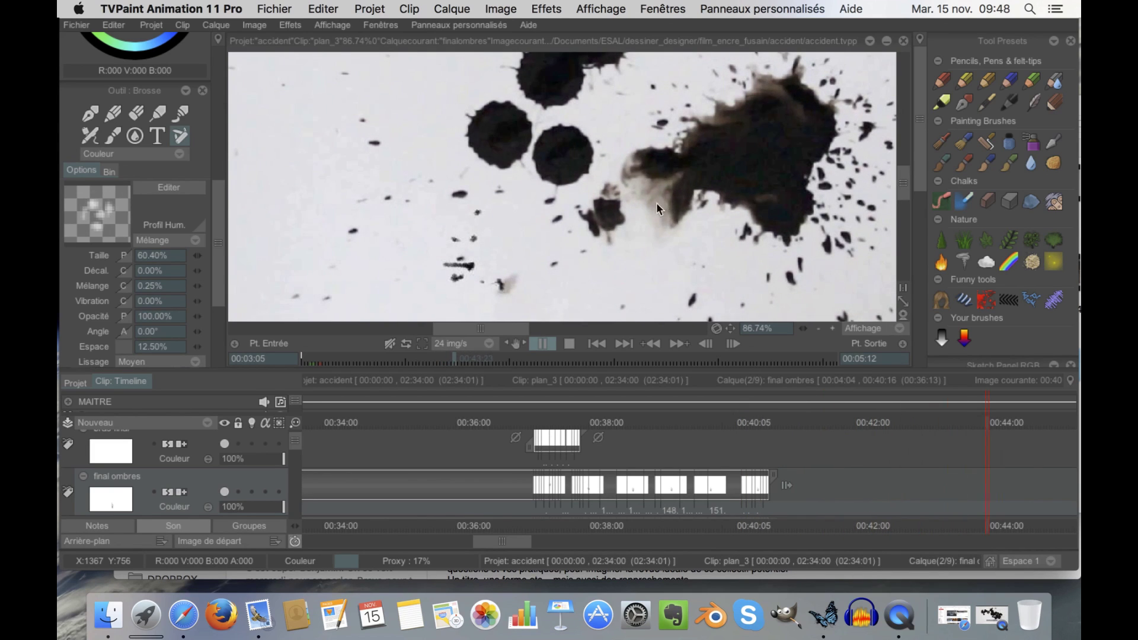
pyautogui.press('Return')
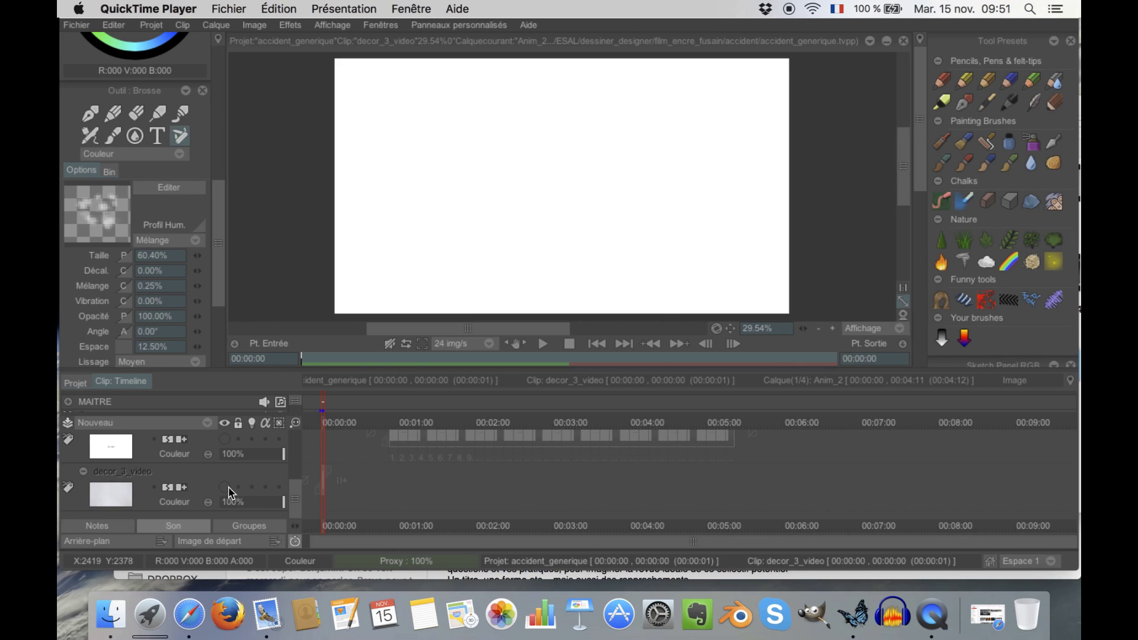
# - Show the decor_3_video background layer in the accident_generique project
pyautogui.click(225, 489)
pyautogui.click(225, 491)
pyautogui.click(226, 491)
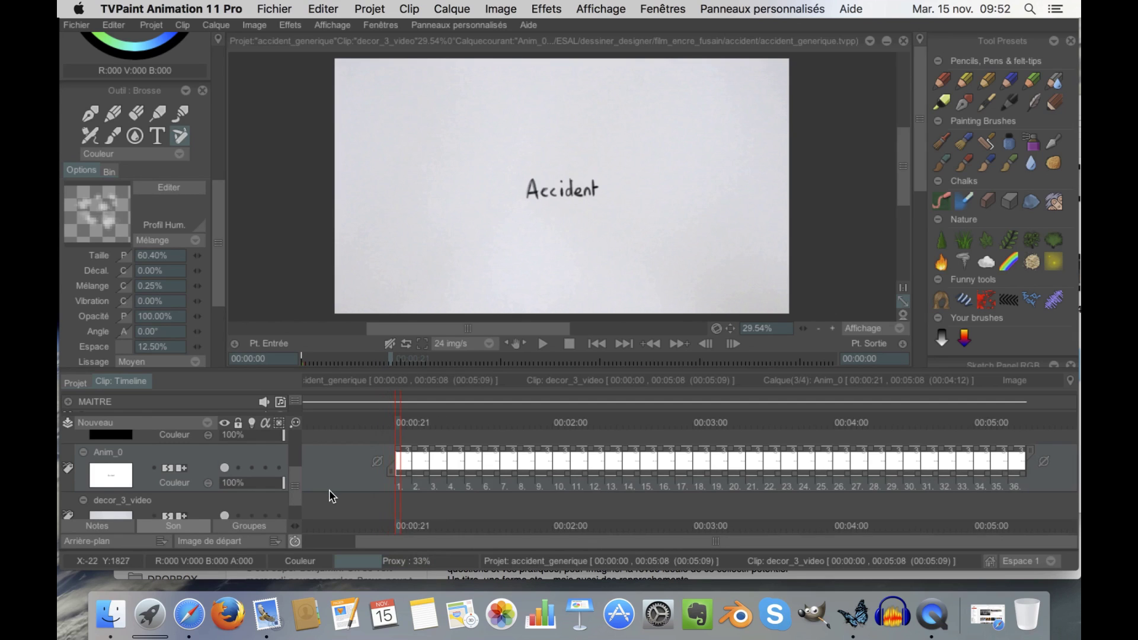
# - Examine the handwritten Accident title on Anim_0 up close, stepping back and forth between its frames from 00:00:21
pyautogui.scroll(8, 429, 233)
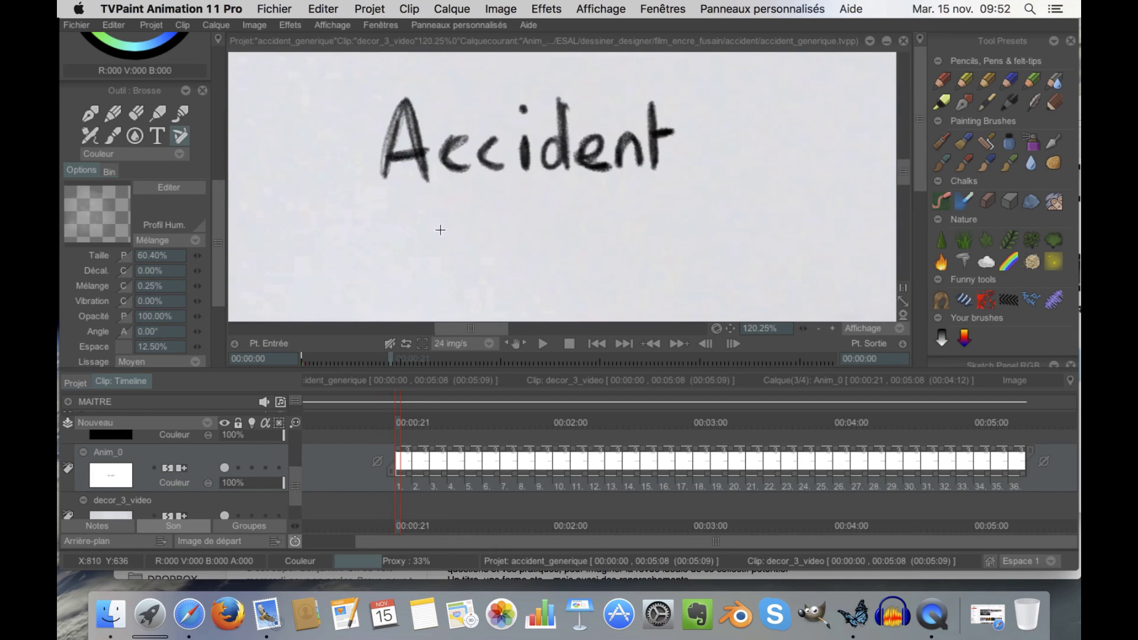
pyautogui.scroll(1, 457, 194)
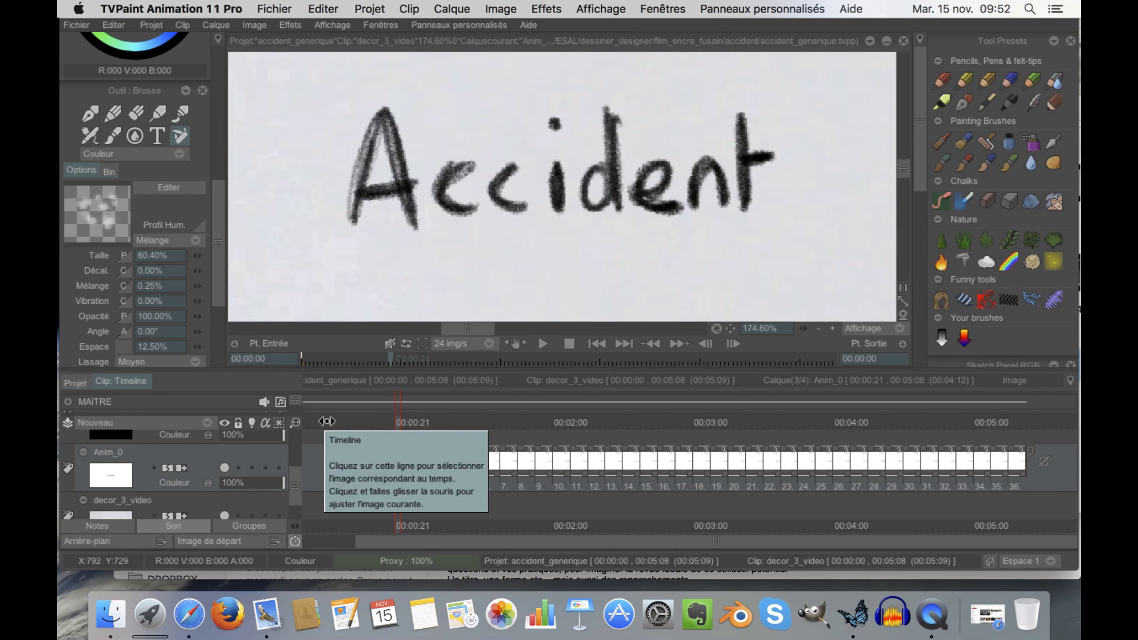
pyautogui.press('Right')
pyautogui.press('Right')
pyautogui.press('Right')
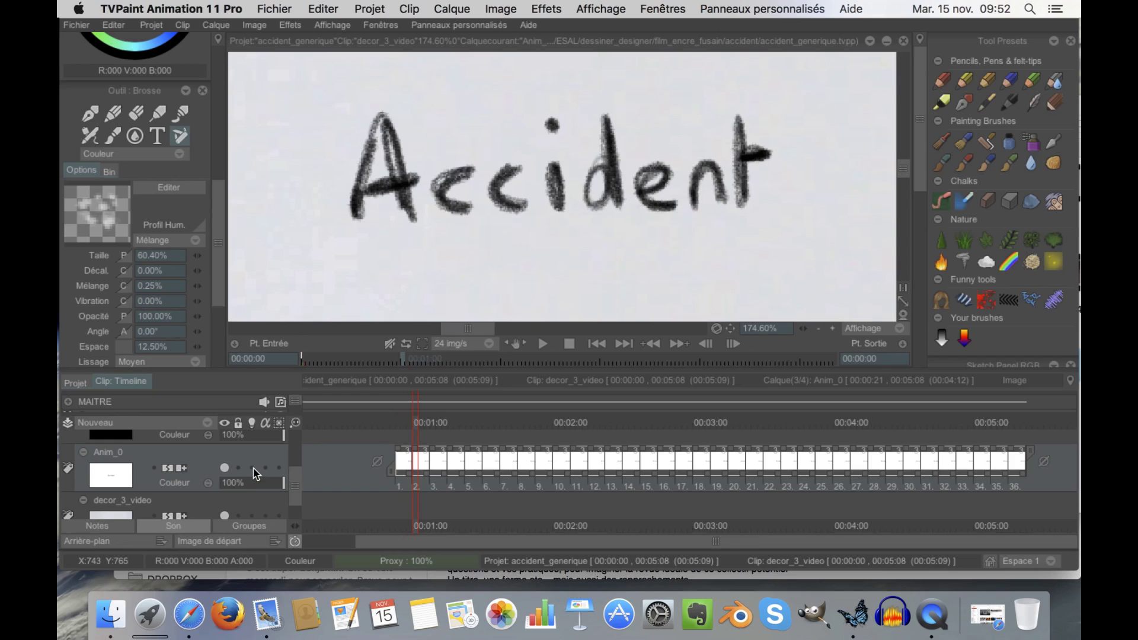
pyautogui.press('Left')
pyautogui.press('Left')
pyautogui.press('Right')
pyautogui.press('Right')
pyautogui.press('Right')
pyautogui.press('Right')
pyautogui.press('Right')
pyautogui.press('Left')
pyautogui.press('Left')
pyautogui.press('Left')
pyautogui.press('Left')
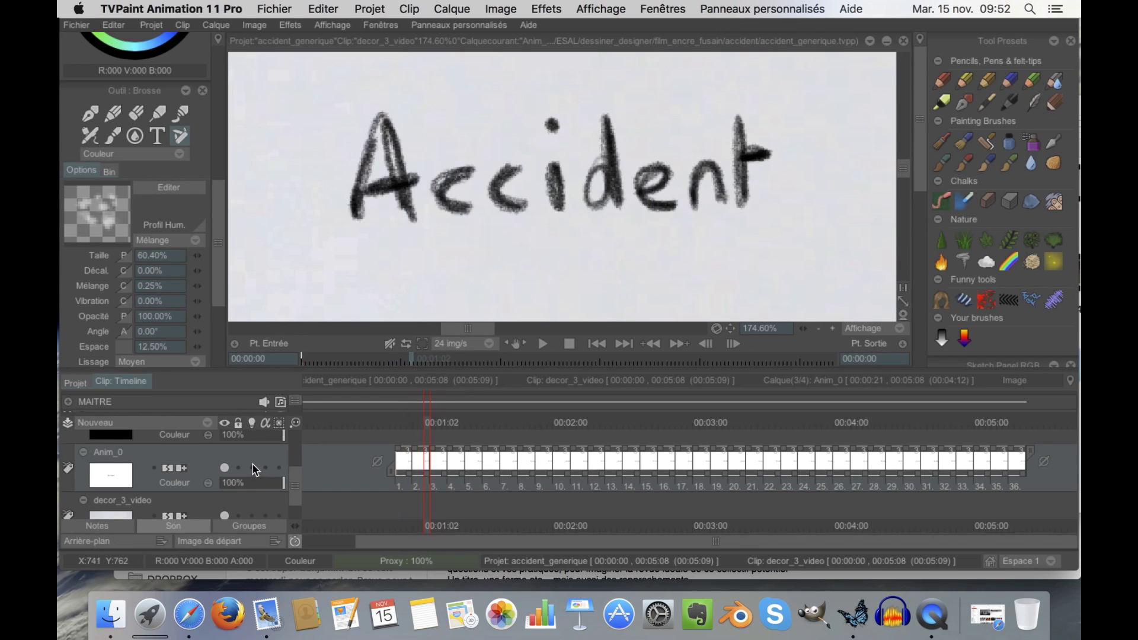
pyautogui.press('Left')
pyautogui.press('Right')
pyautogui.press('Right')
# - Hide the Anim_0 title layer and create a new animation layer at 00:01:02
pyautogui.moveTo(294, 488); pyautogui.dragTo(297, 484)
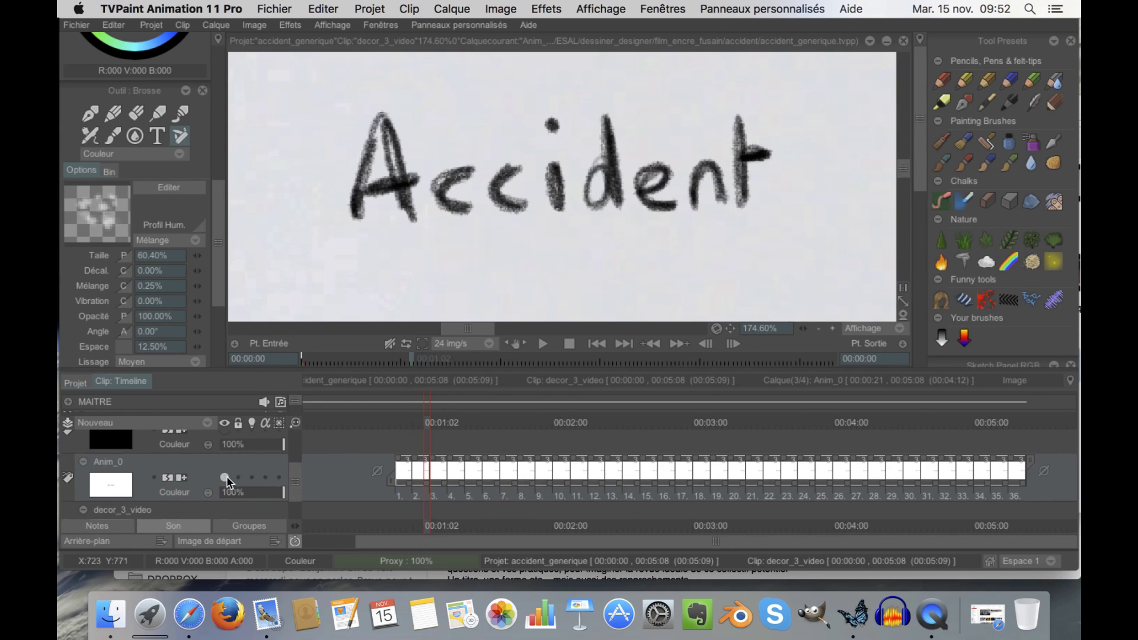
pyautogui.click(226, 476)
pyautogui.scroll(3, 301, 441)
pyautogui.click(206, 423)
pyautogui.click(238, 429)
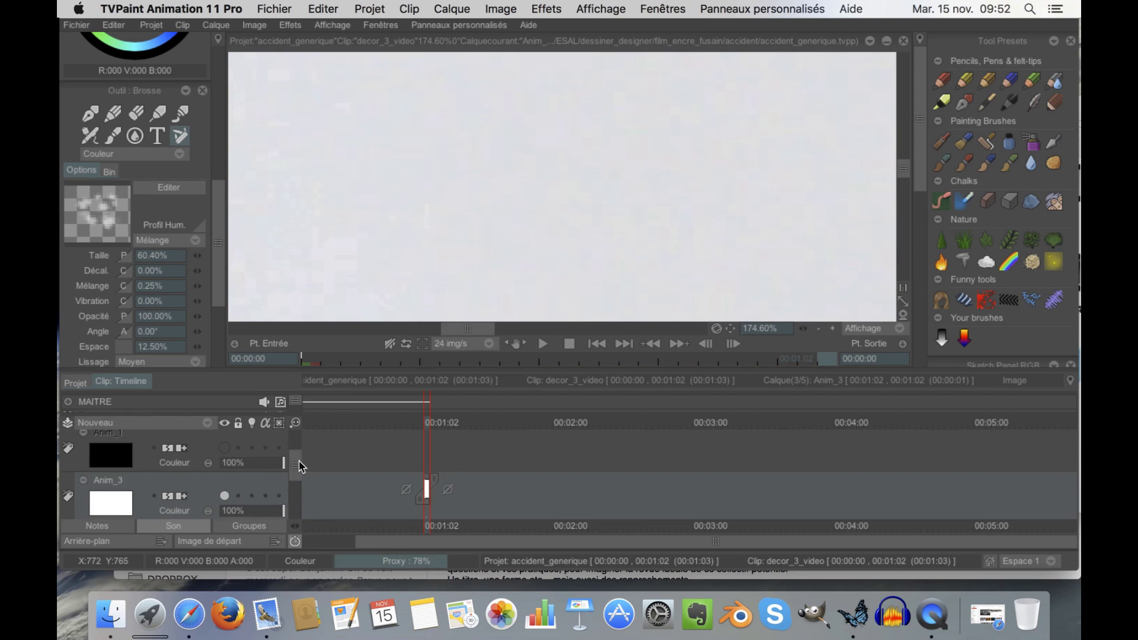
# - Handwrite the word Exemple with the pencil brush on the new layer's first frame at 00:01:02
pyautogui.scroll(3, 412, 483)
pyautogui.moveTo(434, 153)
pyautogui.mouseDown()
pyautogui.moveTo(385, 160)
pyautogui.moveTo(397, 210)
pyautogui.moveTo(418, 193)
pyautogui.moveTo(456, 196)
pyautogui.moveTo(478, 215)
pyautogui.moveTo(442, 215)
pyautogui.mouseUp()
pyautogui.moveTo(497, 197)
pyautogui.mouseDown()
pyautogui.moveTo(490, 219)
pyautogui.moveTo(575, 211)
pyautogui.moveTo(593, 185)
pyautogui.moveTo(656, 210)
pyautogui.mouseUp()
# - Add a second frame at 00:01:03, turn on the layer's light table, and trace Exemple over the previous drawing
pyautogui.press('Right')
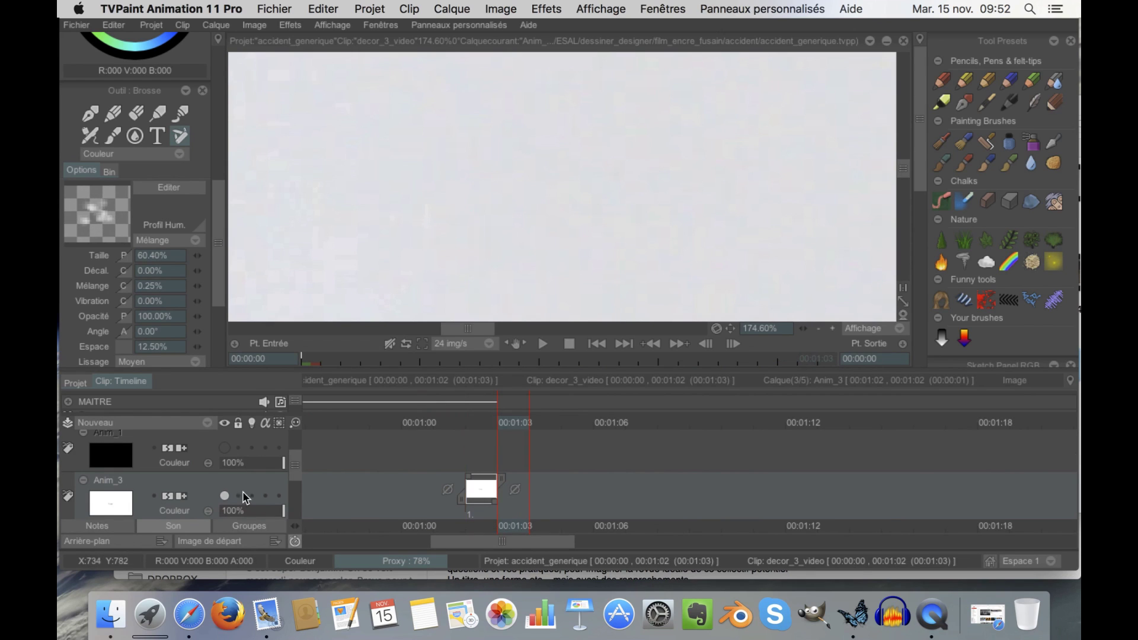
pyautogui.click(252, 497)
pyautogui.moveTo(437, 152)
pyautogui.mouseDown()
pyautogui.moveTo(384, 181)
pyautogui.moveTo(436, 226)
pyautogui.mouseUp()
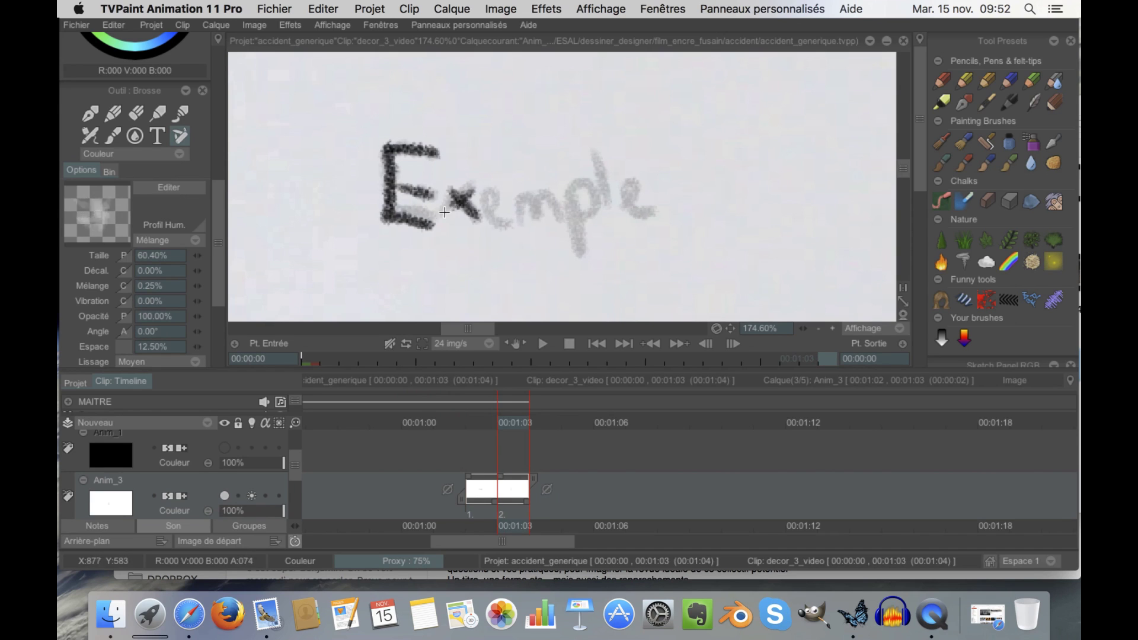
pyautogui.moveTo(504, 214)
pyautogui.mouseDown()
pyautogui.moveTo(528, 208)
pyautogui.moveTo(523, 222)
pyautogui.moveTo(525, 198)
pyautogui.moveTo(557, 201)
pyautogui.moveTo(575, 236)
pyautogui.moveTo(571, 187)
pyautogui.moveTo(600, 159)
pyautogui.moveTo(606, 211)
pyautogui.moveTo(626, 193)
pyautogui.moveTo(654, 222)
pyautogui.mouseUp()
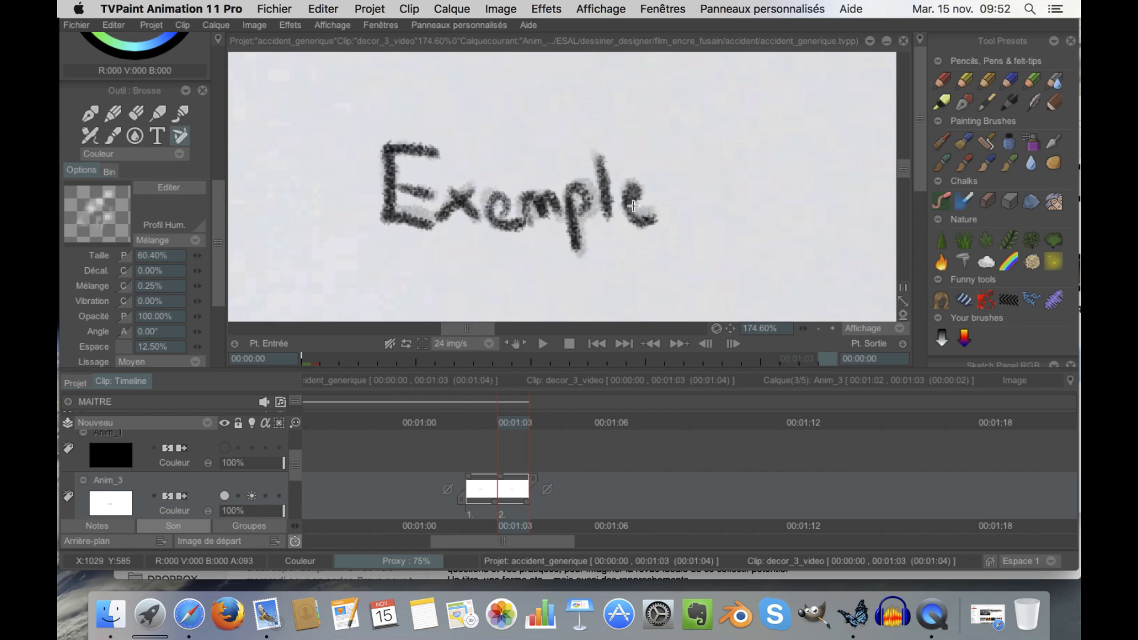
# - Add a third frame at 00:01:04 and trace the word Exemple over the previous drawing
pyautogui.press('Right')
pyautogui.moveTo(424, 149)
pyautogui.mouseDown()
pyautogui.moveTo(379, 157)
pyautogui.moveTo(379, 220)
pyautogui.mouseUp()
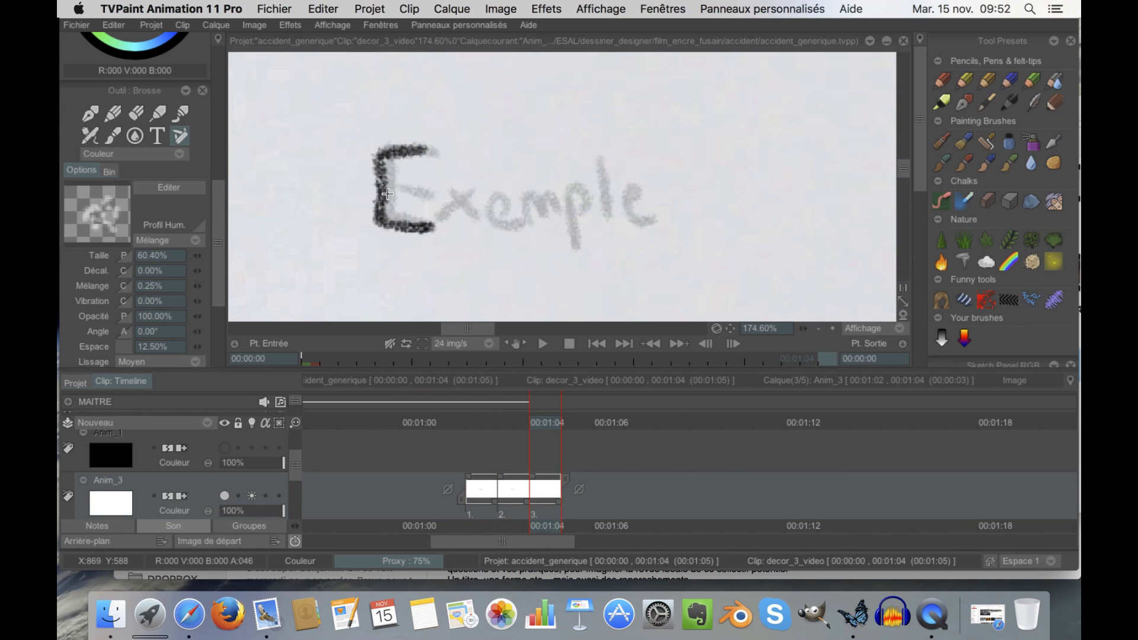
pyautogui.moveTo(449, 194)
pyautogui.mouseDown()
pyautogui.moveTo(481, 222)
pyautogui.moveTo(551, 205)
pyautogui.moveTo(574, 248)
pyautogui.mouseUp()
pyautogui.moveTo(565, 196); pyautogui.dragTo(591, 207)
pyautogui.moveTo(600, 164)
pyautogui.mouseDown()
pyautogui.moveTo(619, 207)
pyautogui.moveTo(636, 191)
pyautogui.moveTo(655, 223)
pyautogui.mouseUp()
# - Return to the first Exemple drawing at 00:01:02 and turn off the layer's light table
pyautogui.press('Left')
pyautogui.press('Left')
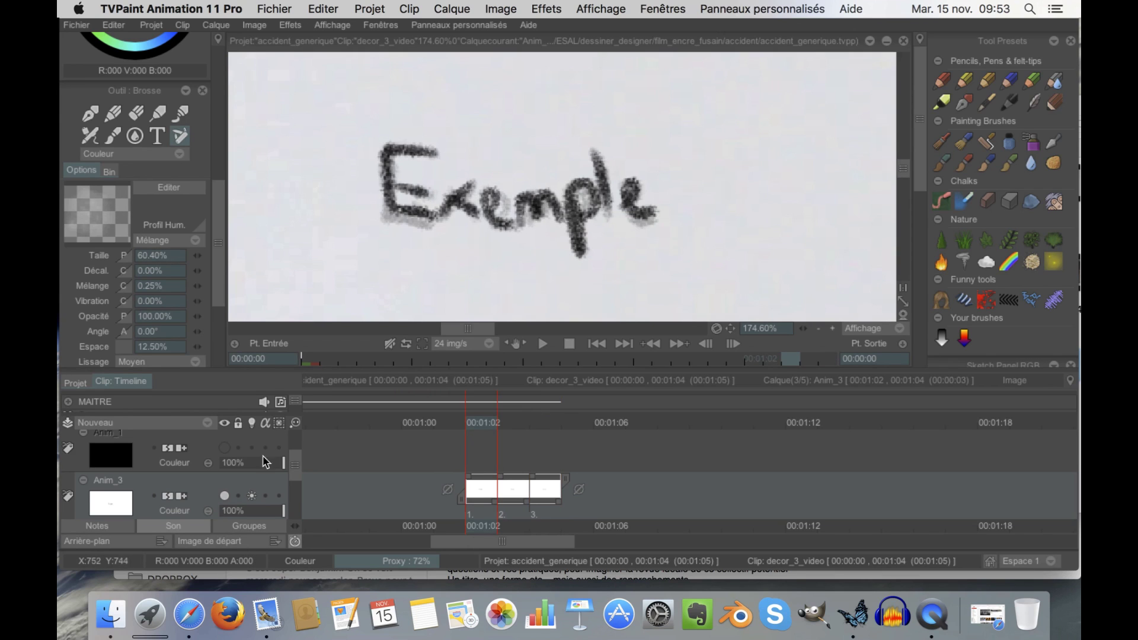
pyautogui.click(251, 496)
# - Extend each of the three Exemple images to three frames and repeat the sequence as images 4 to 6
pyautogui.moveTo(497, 509); pyautogui.dragTo(752, 513)
pyautogui.moveTo(590, 491); pyautogui.dragTo(765, 517)
pyautogui.click(778, 533)
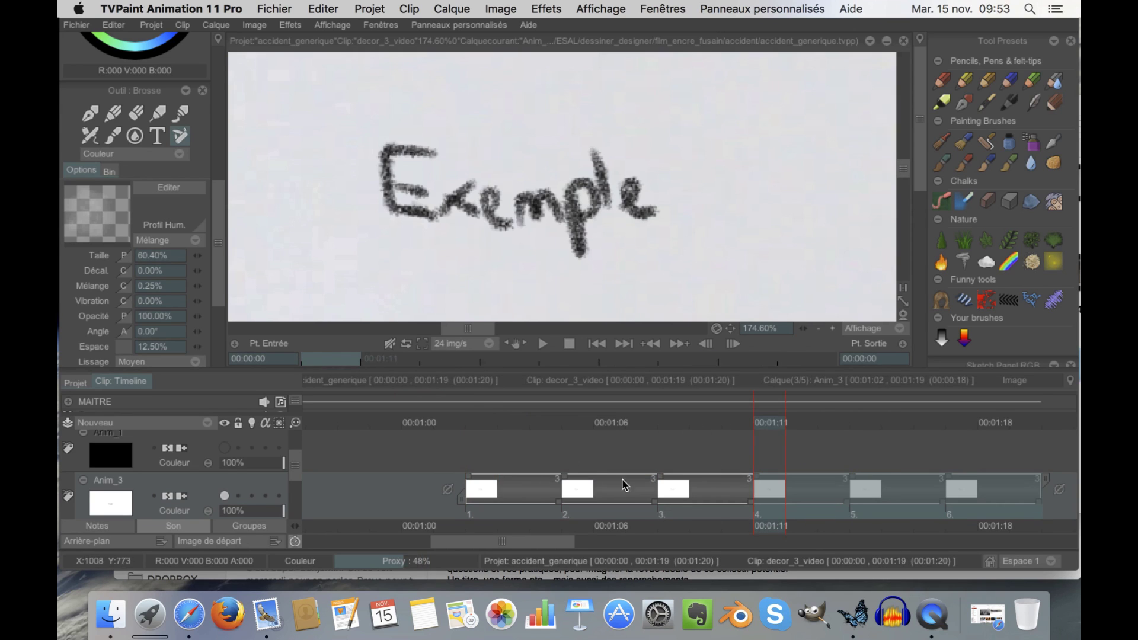
# - Repeat the six Exemple images on the Anim_3 layer as images 7 to 12
pyautogui.scroll(-2, 619, 477)
pyautogui.moveTo(781, 507); pyautogui.dragTo(605, 480)
pyautogui.click(736, 483)
pyautogui.moveTo(704, 483)
pyautogui.mouseDown()
pyautogui.moveTo(478, 464)
pyautogui.moveTo(376, 473)
pyautogui.moveTo(356, 463)
pyautogui.moveTo(660, 495)
pyautogui.moveTo(715, 466)
pyautogui.mouseUp()
pyautogui.click(740, 480)
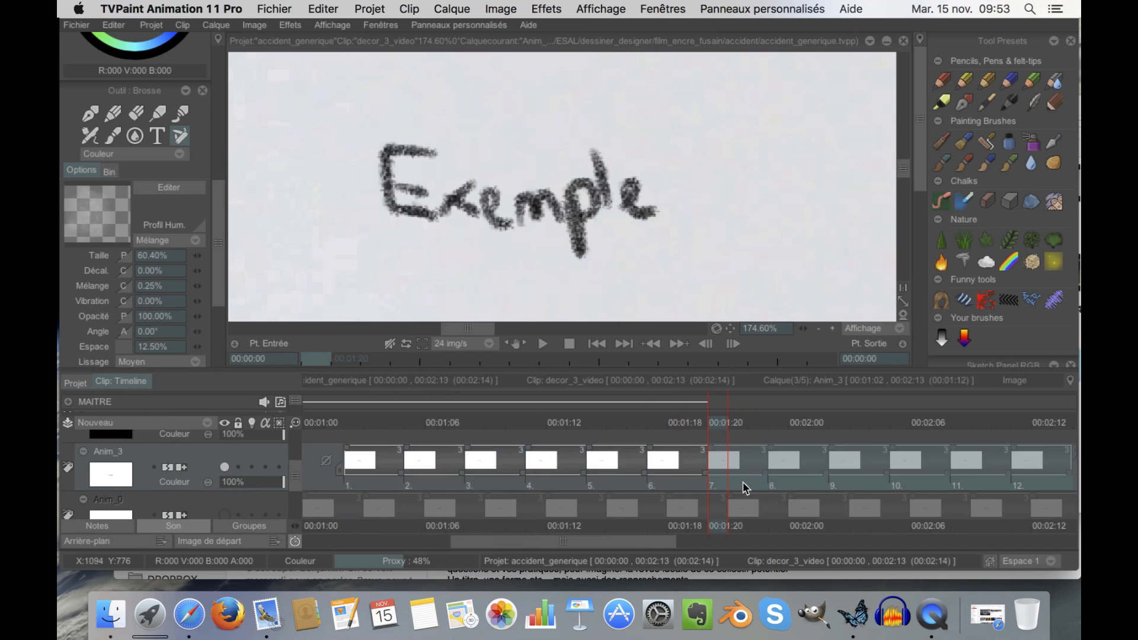
# - Repeat all twelve Exemple images as images 13 to 24 and play the loop from 00:00:19
pyautogui.scroll(-3, 597, 453)
pyautogui.click(759, 478)
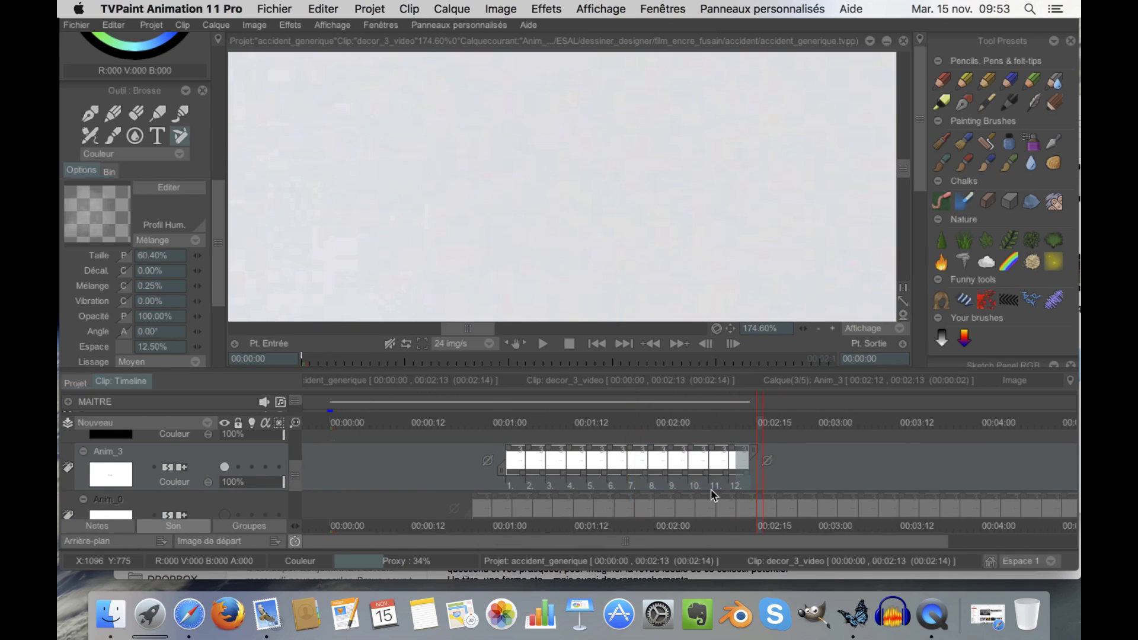
pyautogui.moveTo(511, 458); pyautogui.dragTo(759, 476)
pyautogui.click(784, 492)
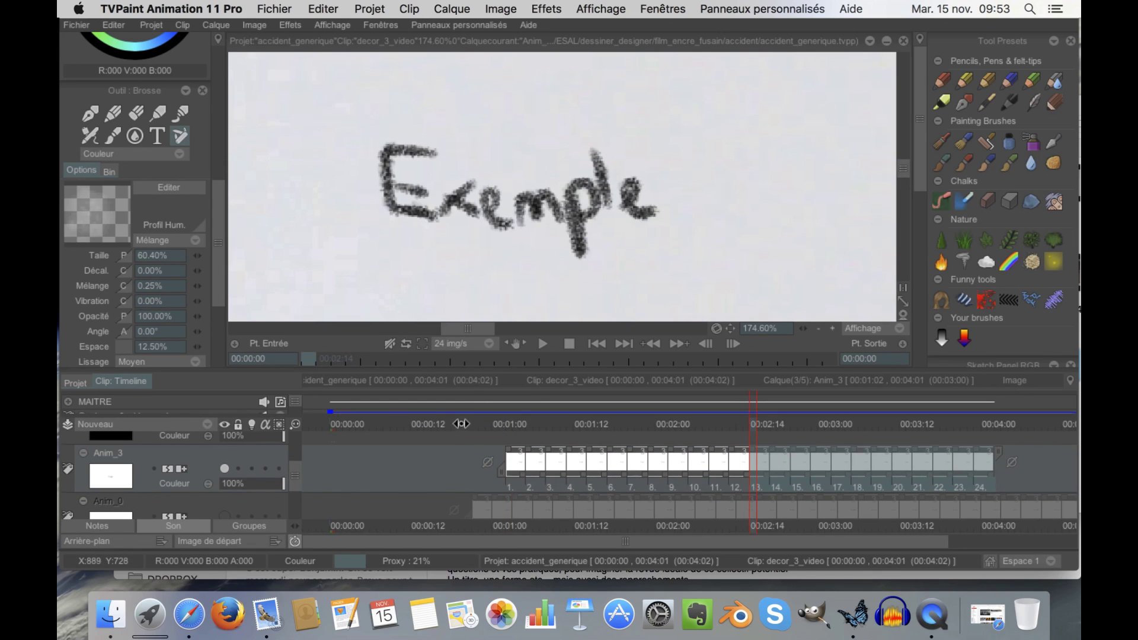
pyautogui.click(460, 423)
pyautogui.press('Return')
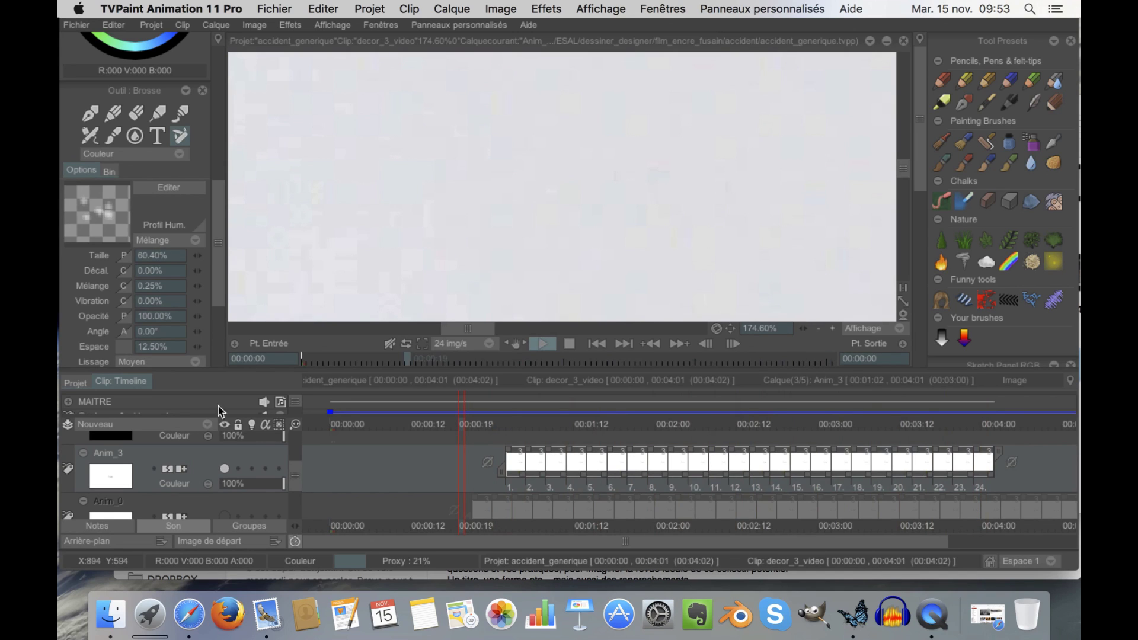
# - Delete the Anim_3 layer that holds the Exemple images
pyautogui.rightClick(194, 450)
pyautogui.moveTo(313, 362)
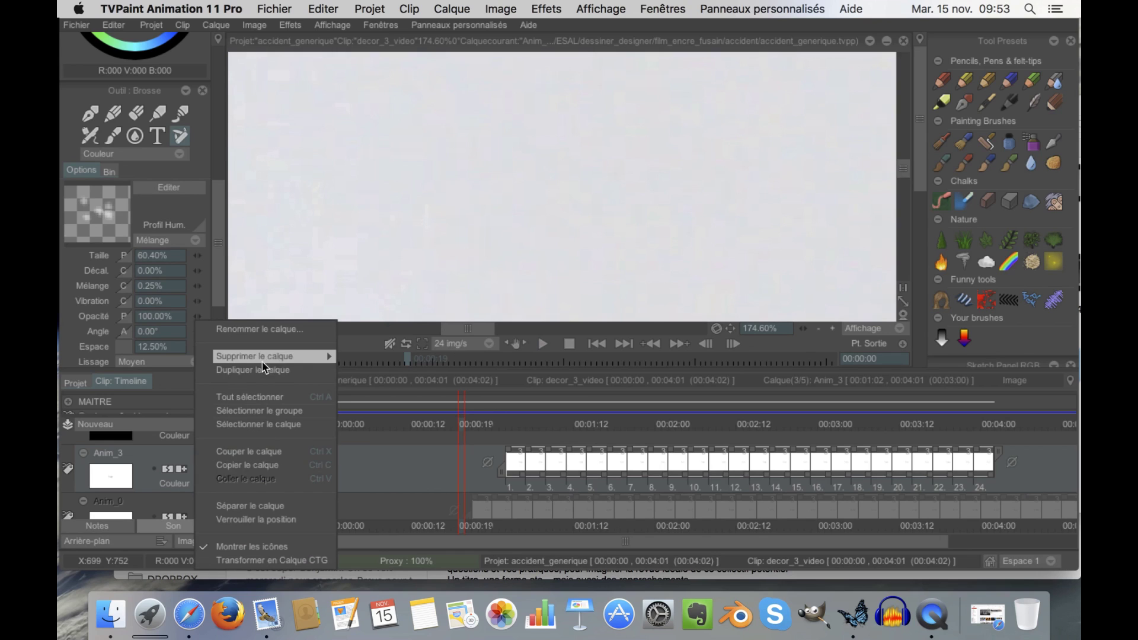
pyautogui.click(377, 356)
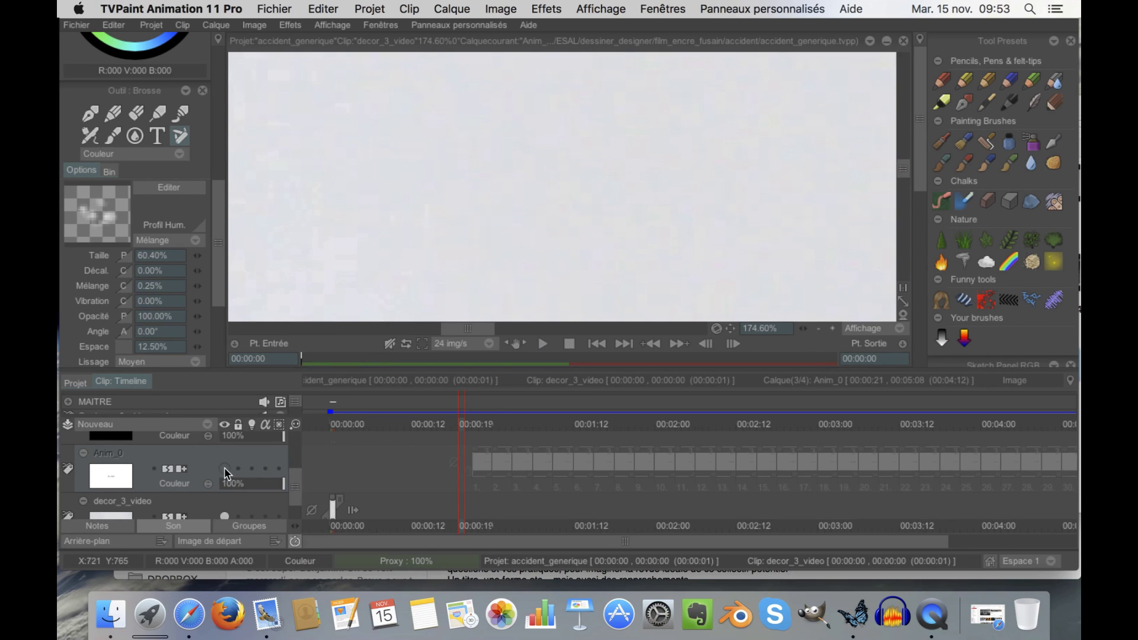
# - Show the Anim_0 layer and step frame by frame through the start of its Accident title animation
pyautogui.click(225, 469)
pyautogui.click(485, 446)
pyautogui.press('Right')
pyautogui.press('Right')
pyautogui.press('Right')
pyautogui.press('Right')
pyautogui.press('Right')
pyautogui.press('Right')
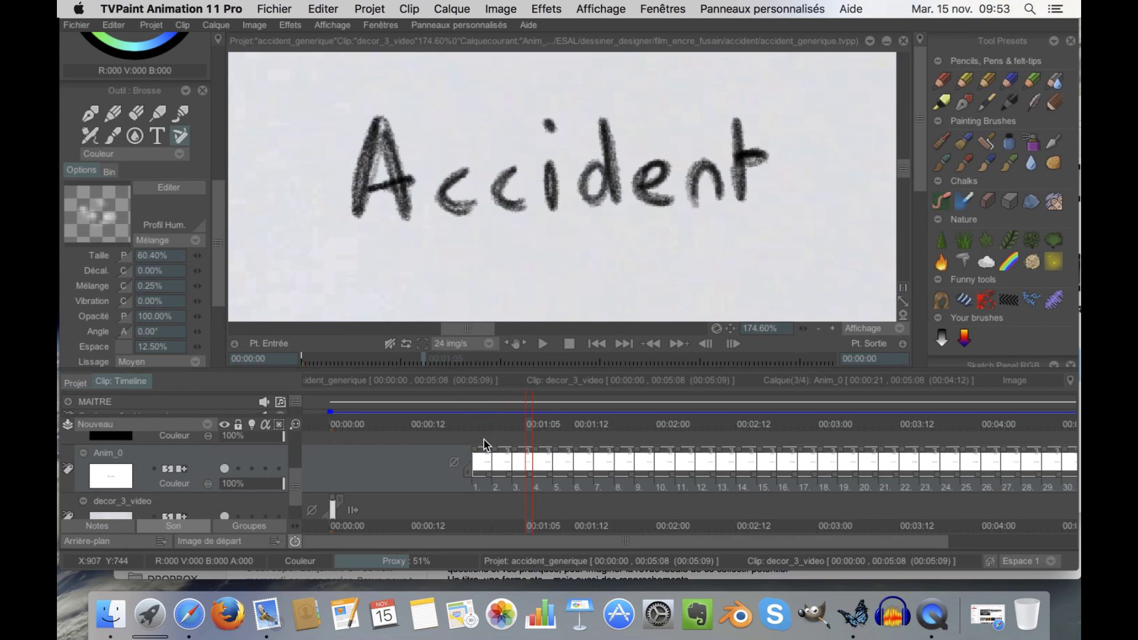
# - Play the Accident title animation from 00:00:16 with the whole page in view, and stop the playback
pyautogui.scroll(-8, 379, 222)
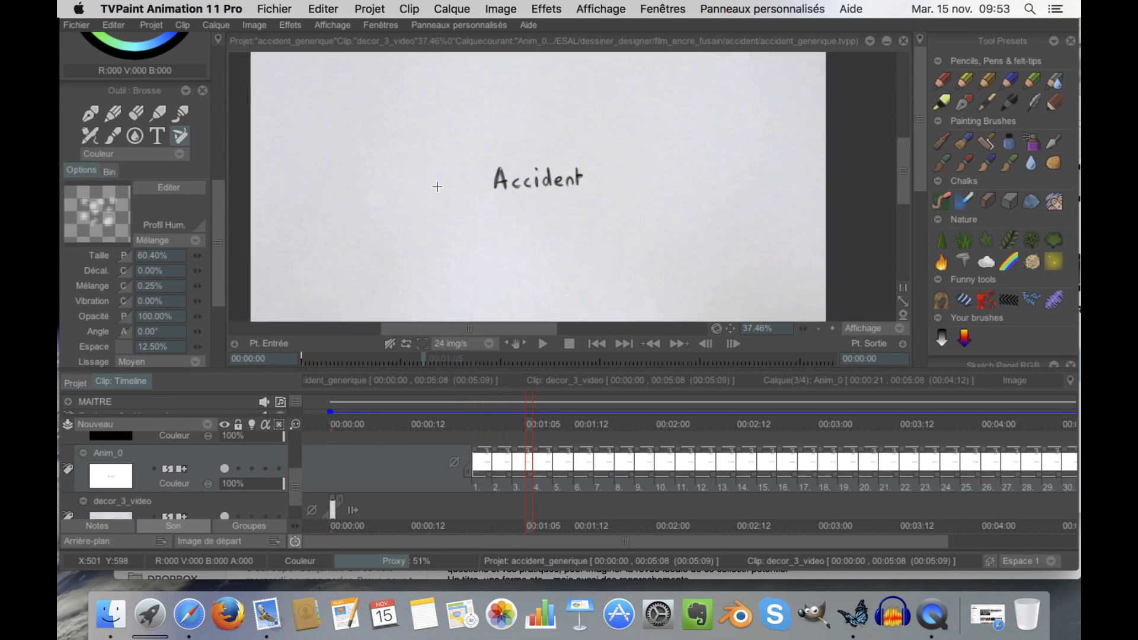
pyautogui.scroll(-1, 391, 221)
pyautogui.scroll(1, 440, 450)
pyautogui.click(440, 450)
pyautogui.press('Return')
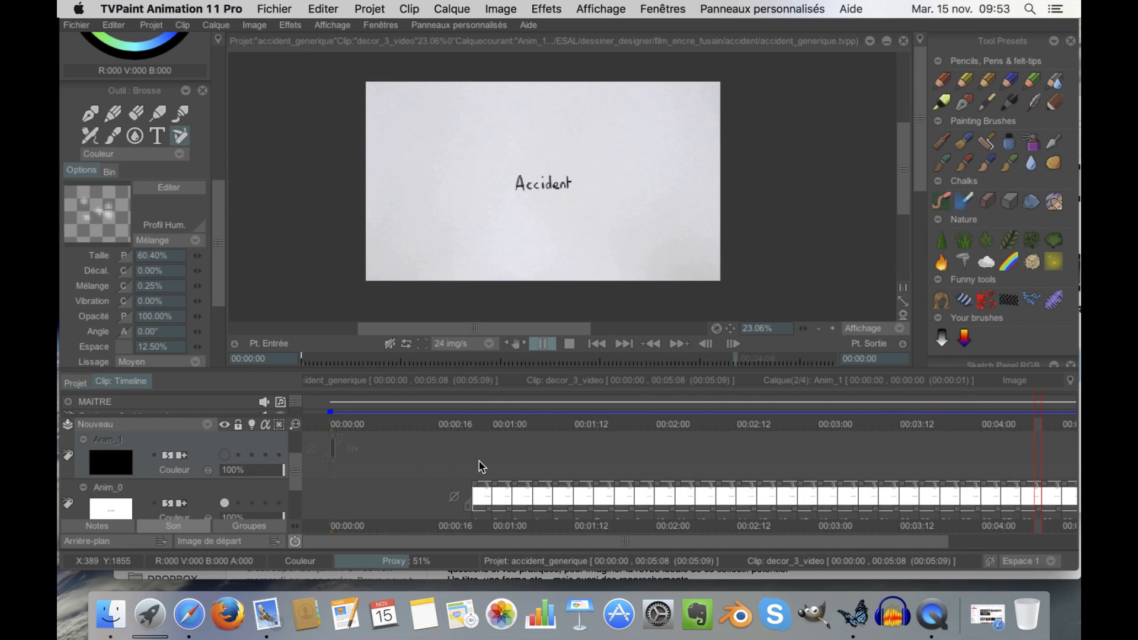
pyautogui.press('Return')
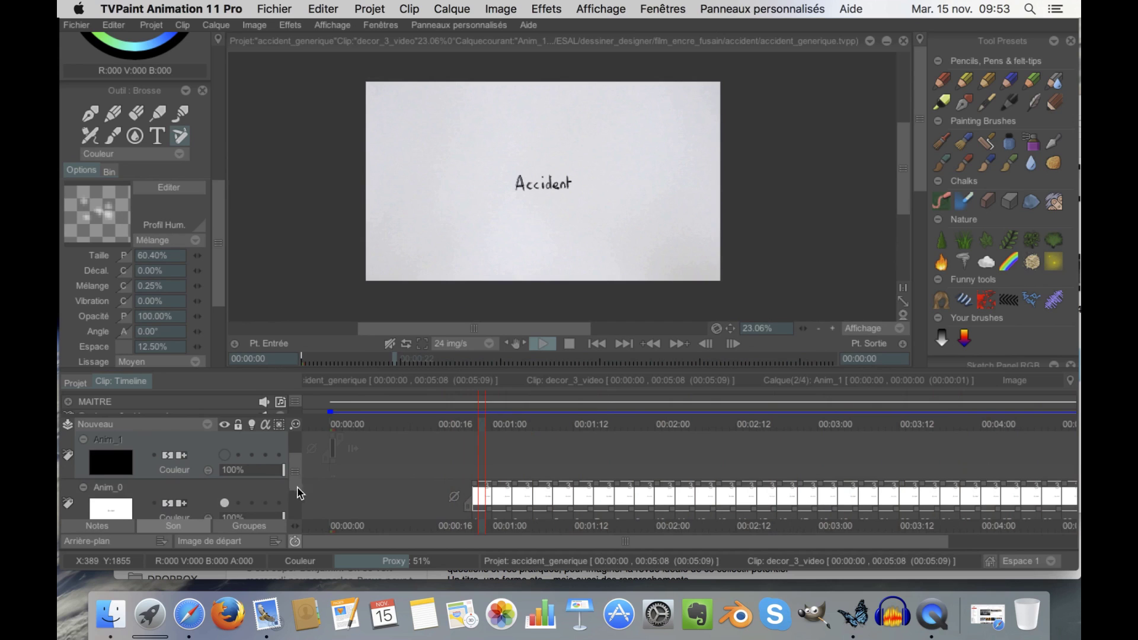
# - Hide the Anim_0 title and decor_3_video background, show the Anim_1 and Anim_2 layers, and go to 00:00:00
pyautogui.click(225, 504)
pyautogui.moveTo(297, 478)
pyautogui.mouseDown()
pyautogui.moveTo(296, 516)
pyautogui.moveTo(302, 458)
pyautogui.mouseUp()
pyautogui.click(226, 487)
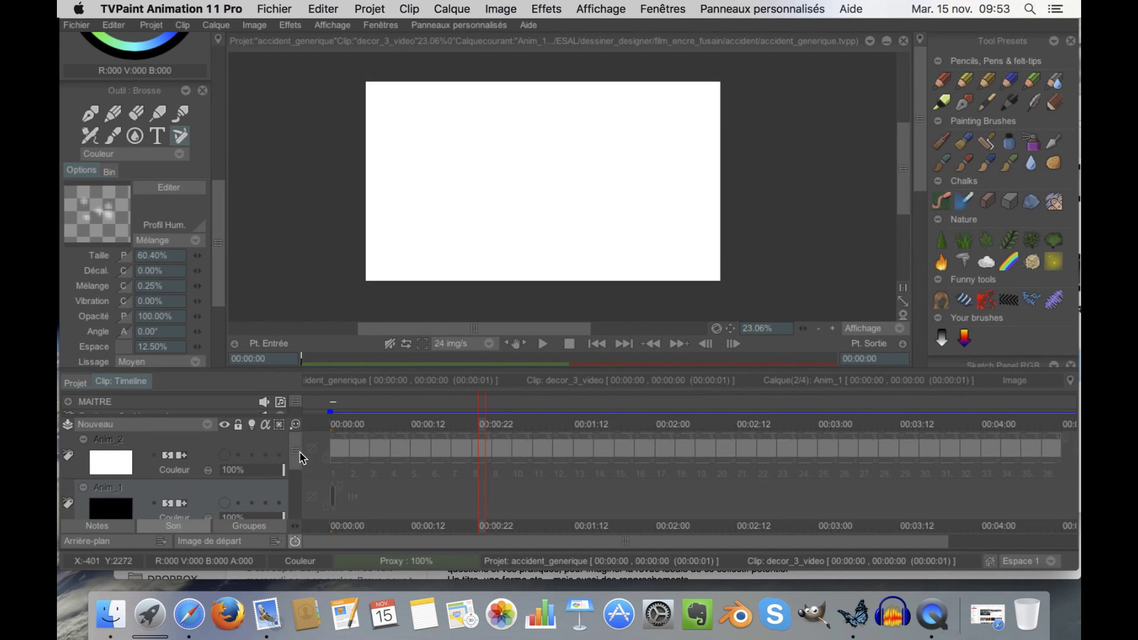
pyautogui.click(225, 504)
pyautogui.click(224, 461)
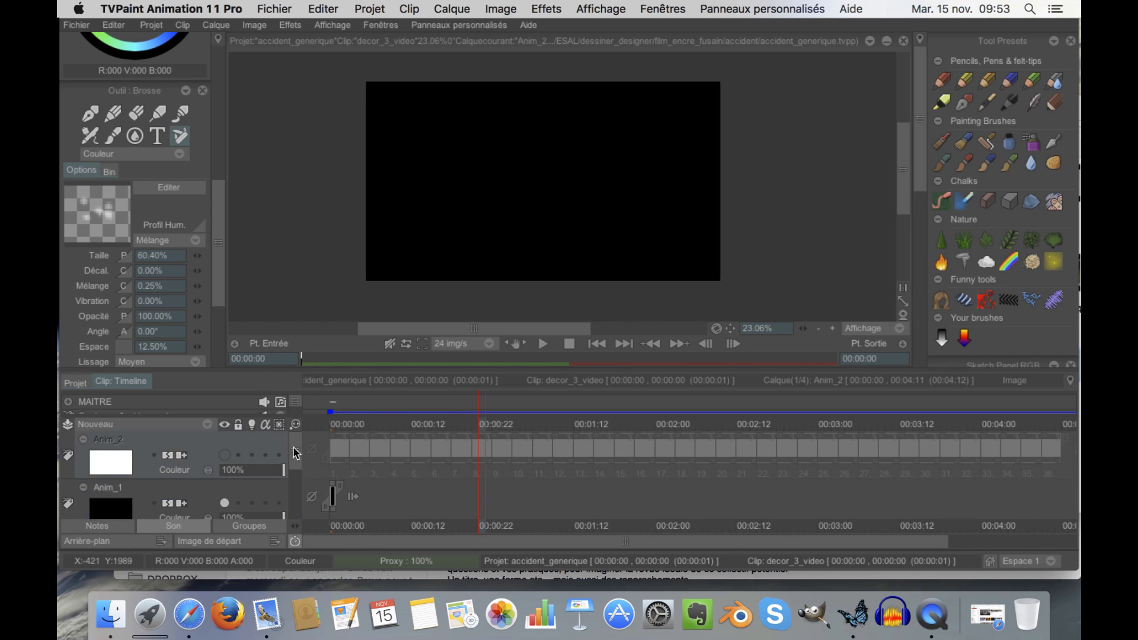
pyautogui.click(224, 456)
pyautogui.click(330, 429)
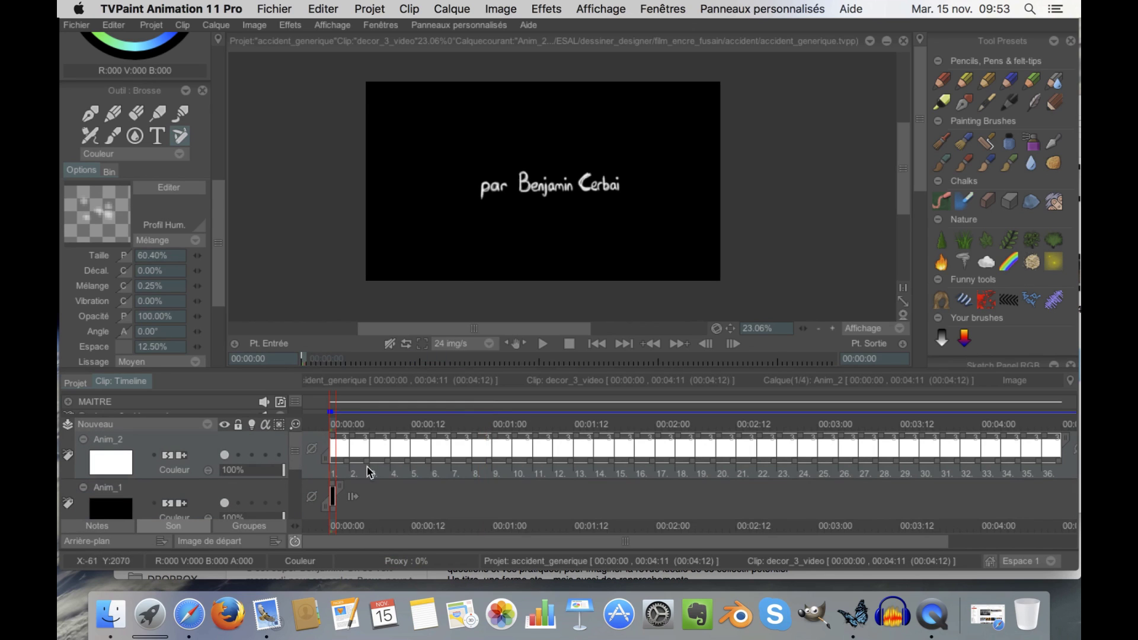
# - Step through the images of the handwritten author credit on Anim_2 and play its animation
pyautogui.scroll(3, 445, 259)
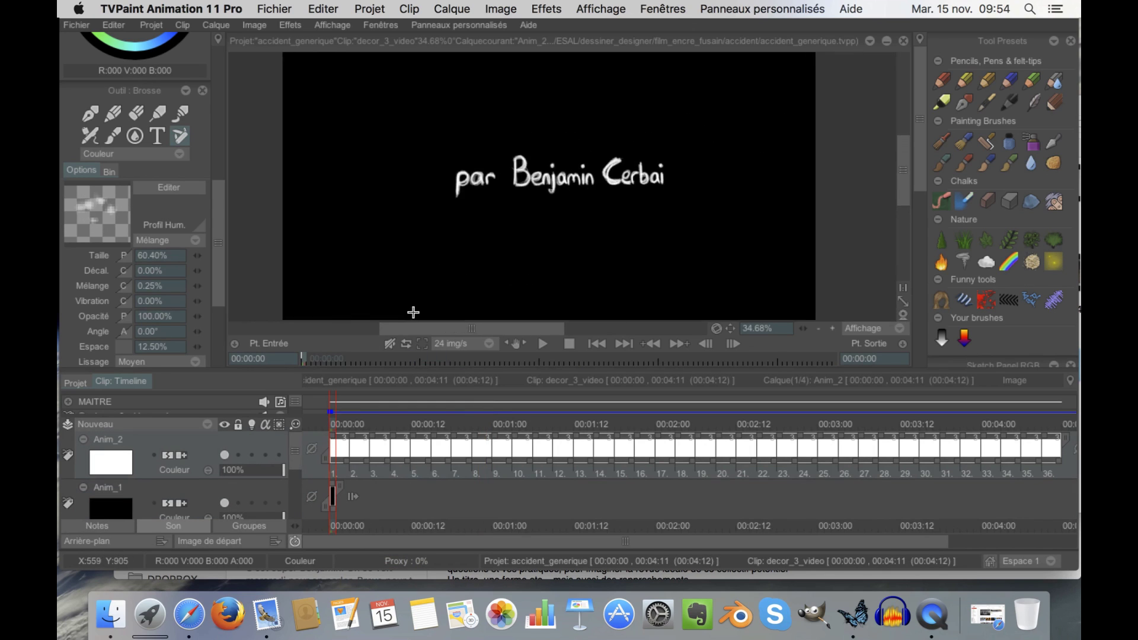
pyautogui.scroll(3, 498, 478)
pyautogui.press('Right')
pyautogui.press('Right')
pyautogui.press('Right')
pyautogui.press('Right')
pyautogui.press('Right')
pyautogui.press('Right')
pyautogui.press('Right')
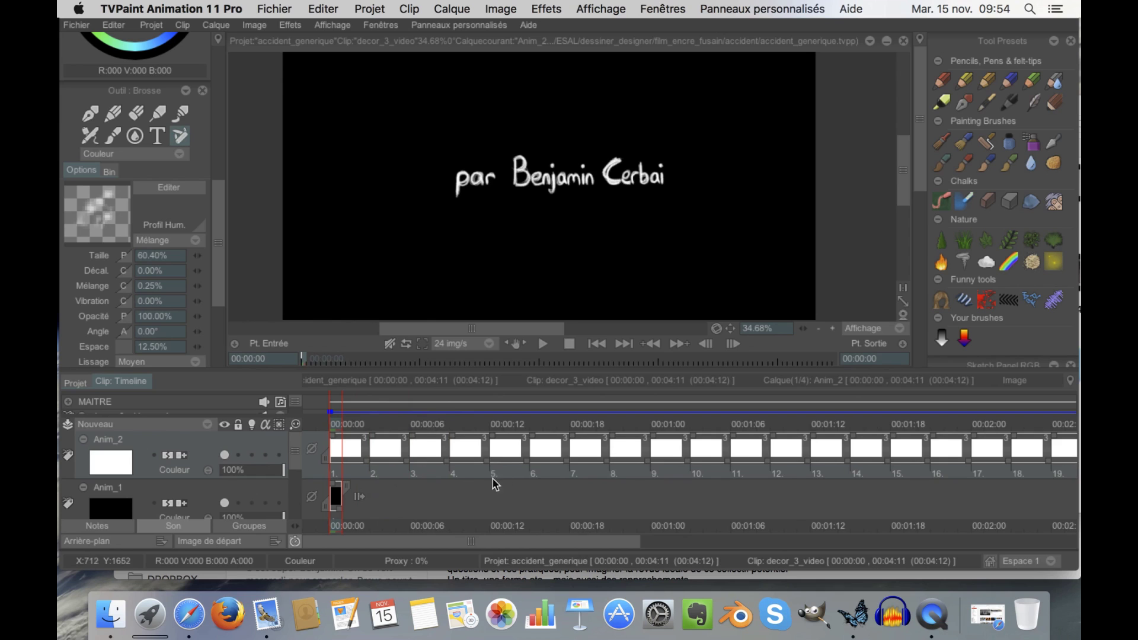
pyautogui.scroll(-4, 492, 480)
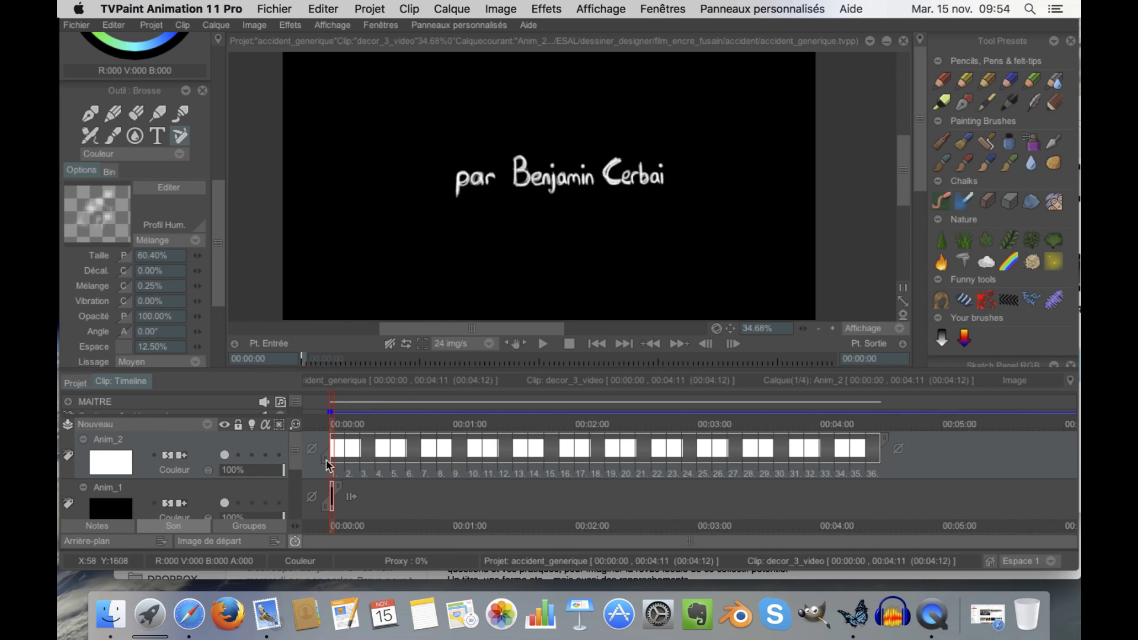
pyautogui.press('space')
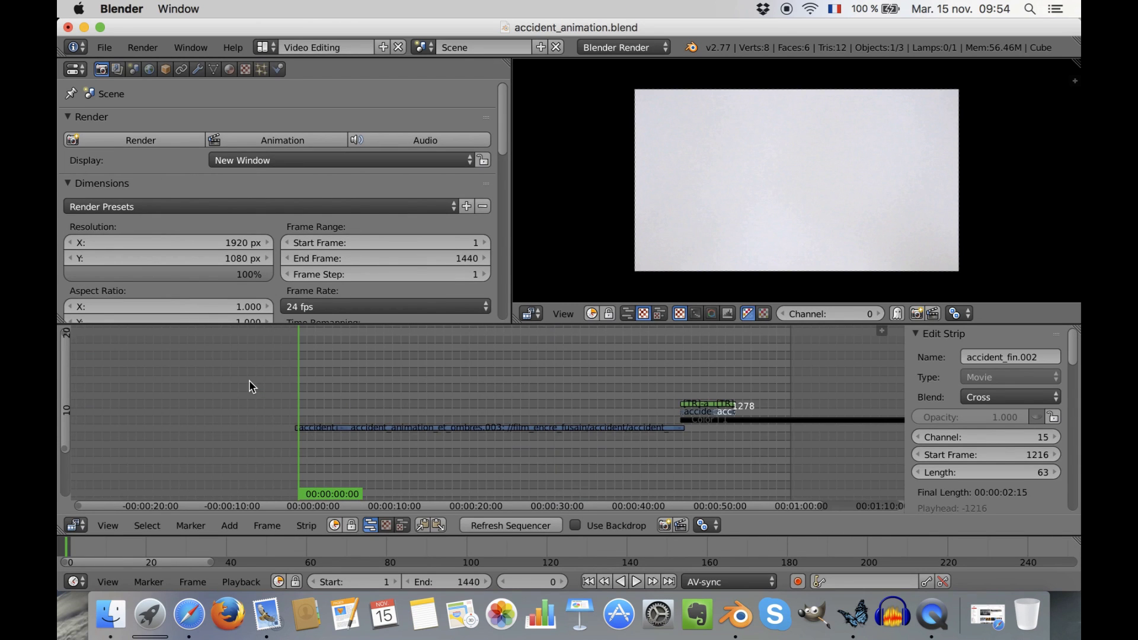
# - In Blender, scrub through the accident_animation.blend sequence, play it from the start, and skip ahead to 00:00:43:19
pyautogui.moveTo(309, 387); pyautogui.dragTo(422, 383)
pyautogui.moveTo(493, 383); pyautogui.dragTo(702, 382)
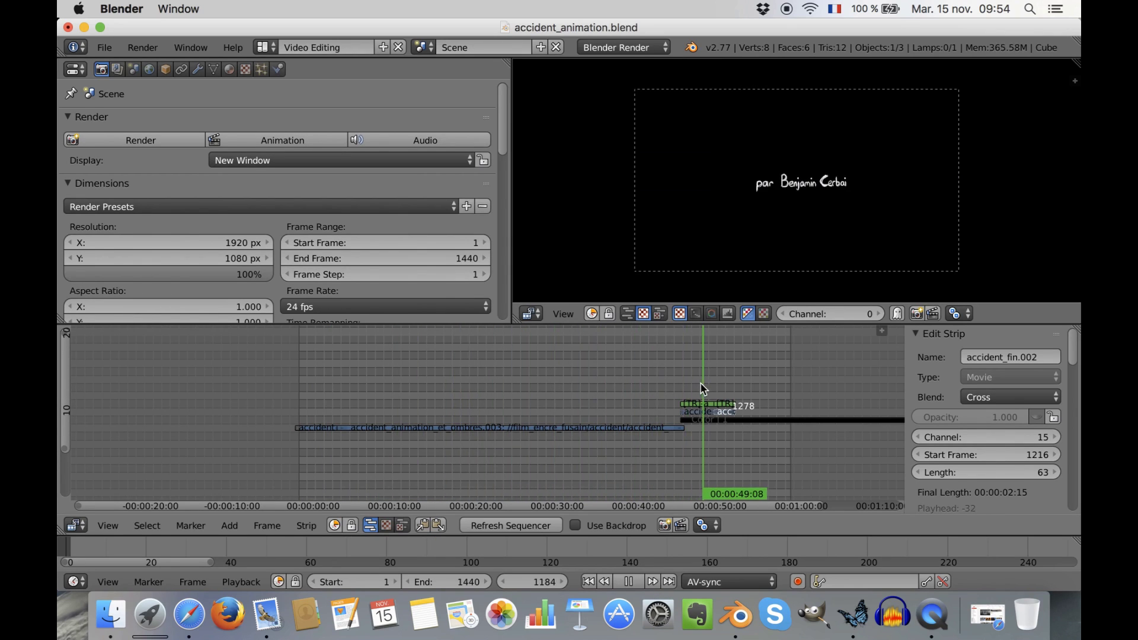
pyautogui.click(288, 388)
pyautogui.hotkey('alt', 'a')
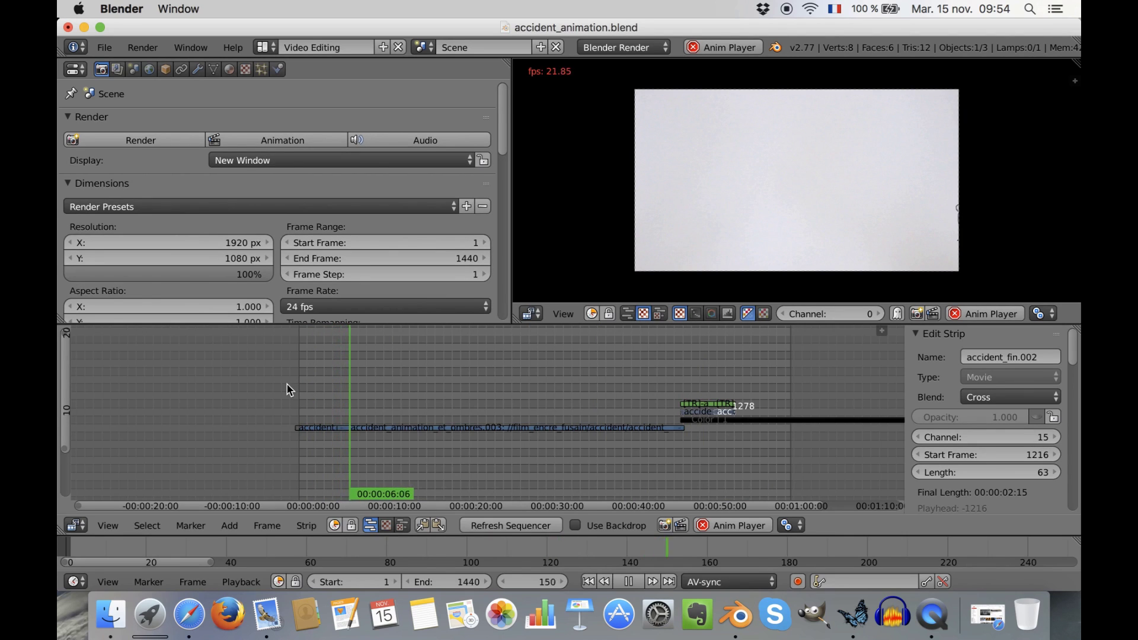
pyautogui.click(656, 404)
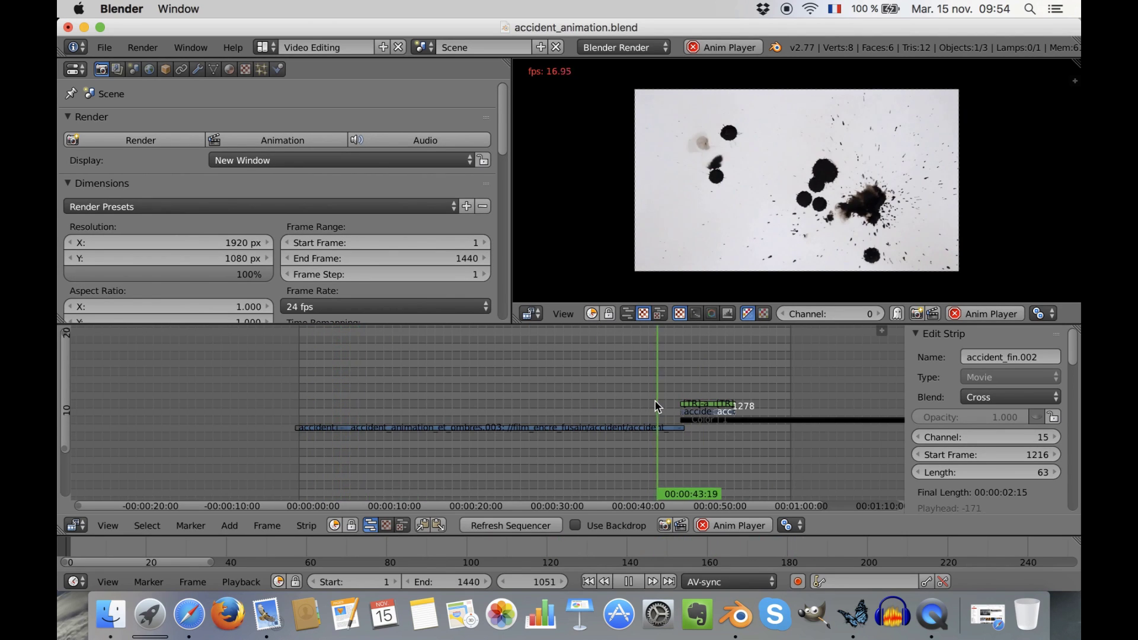